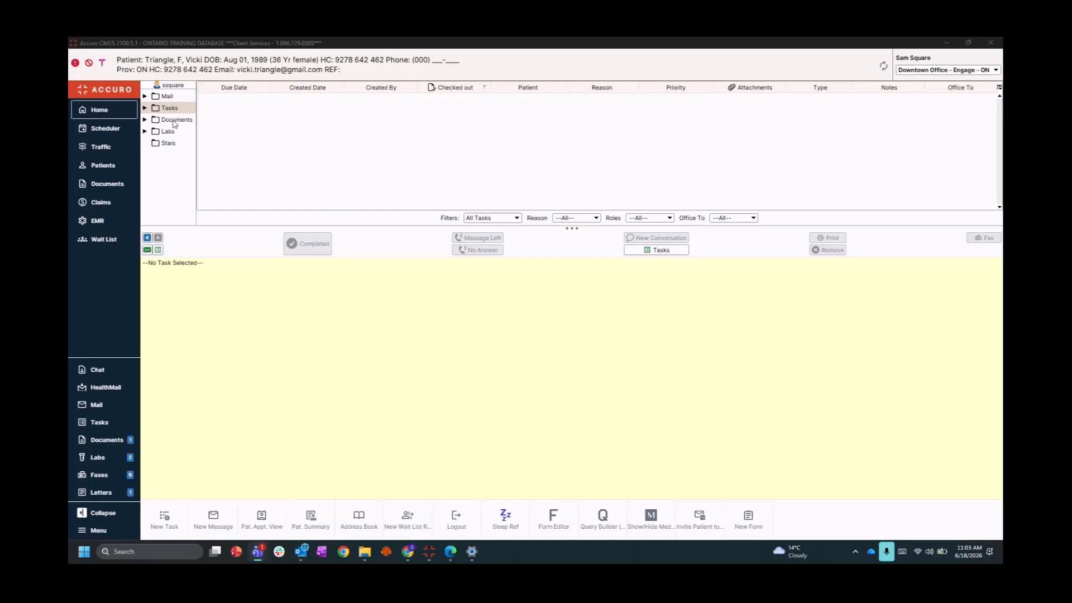
Create a Call Patient task noted 'Call patient with referral details and book her in for follow up in 2 weeks.'
{"action": "left_click", "coordinate": [158, 251]}
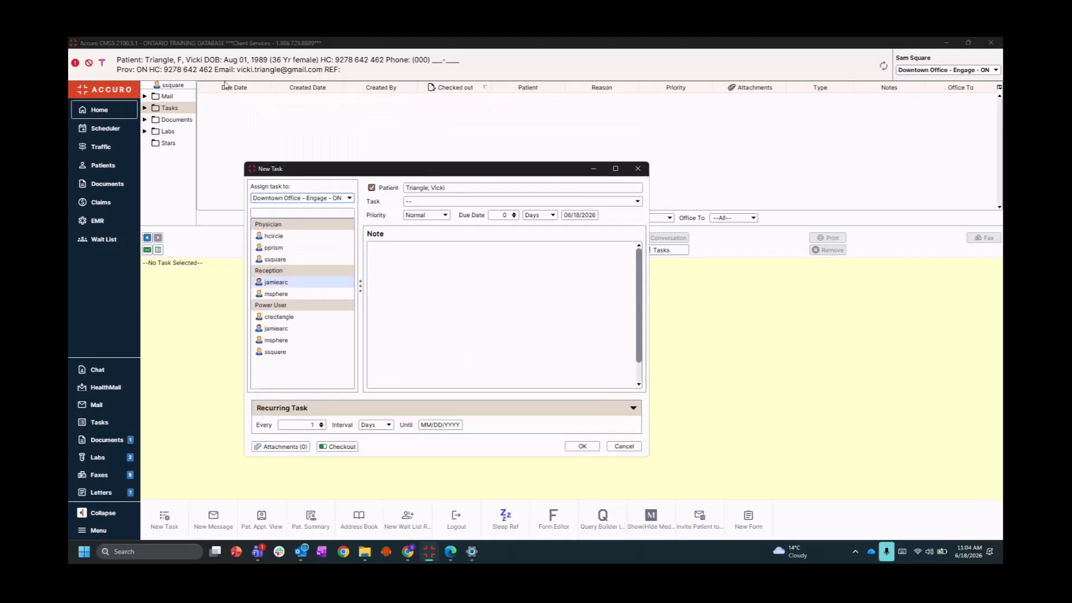
{"action": "left_click", "coordinate": [419, 204]}
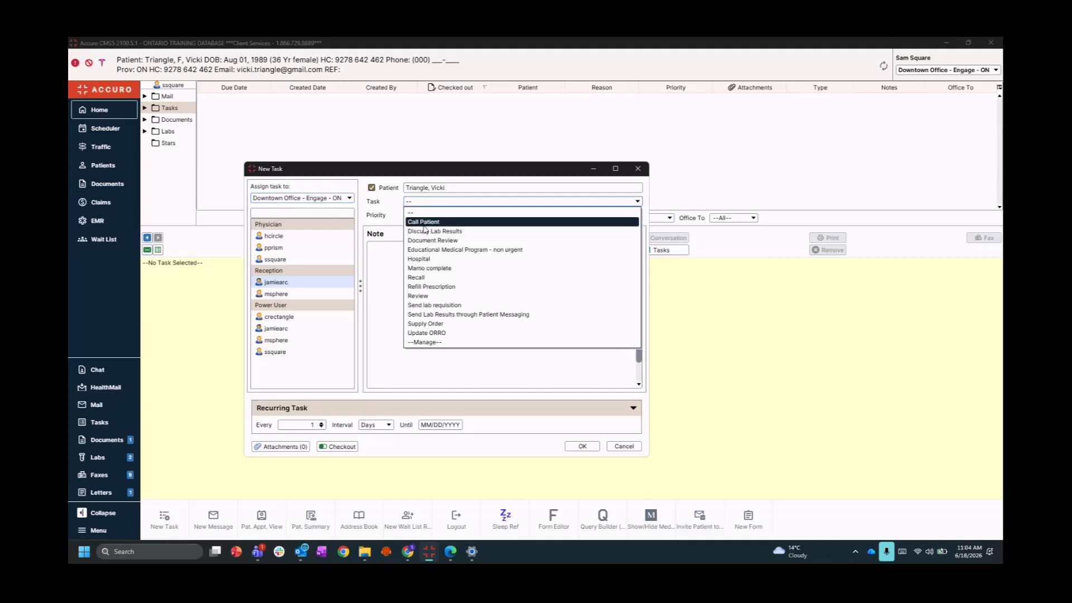
{"action": "left_click", "coordinate": [424, 224]}
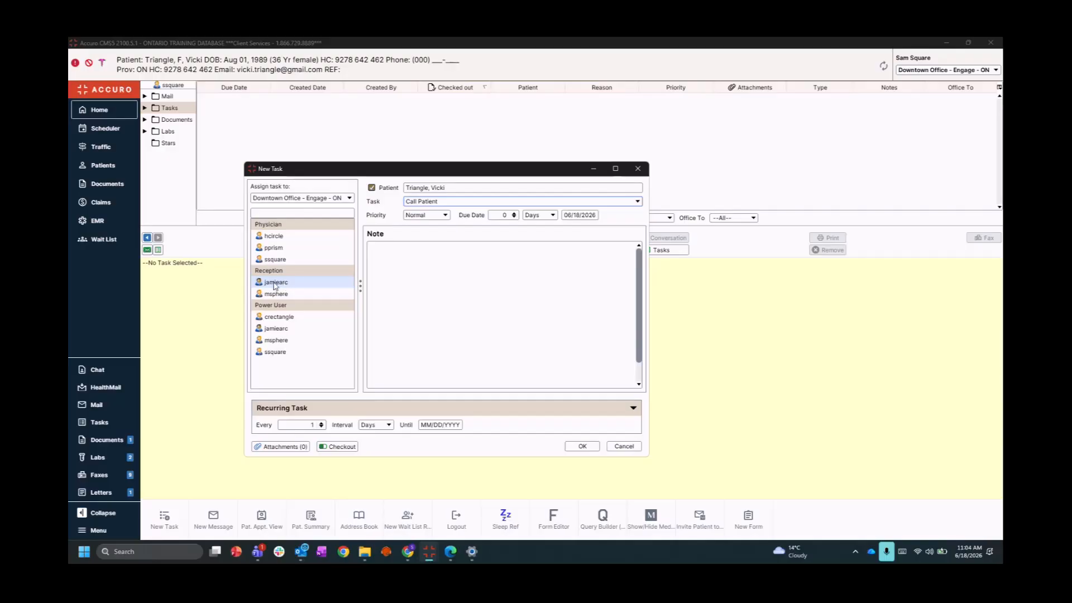
{"action": "left_click", "coordinate": [423, 269]}
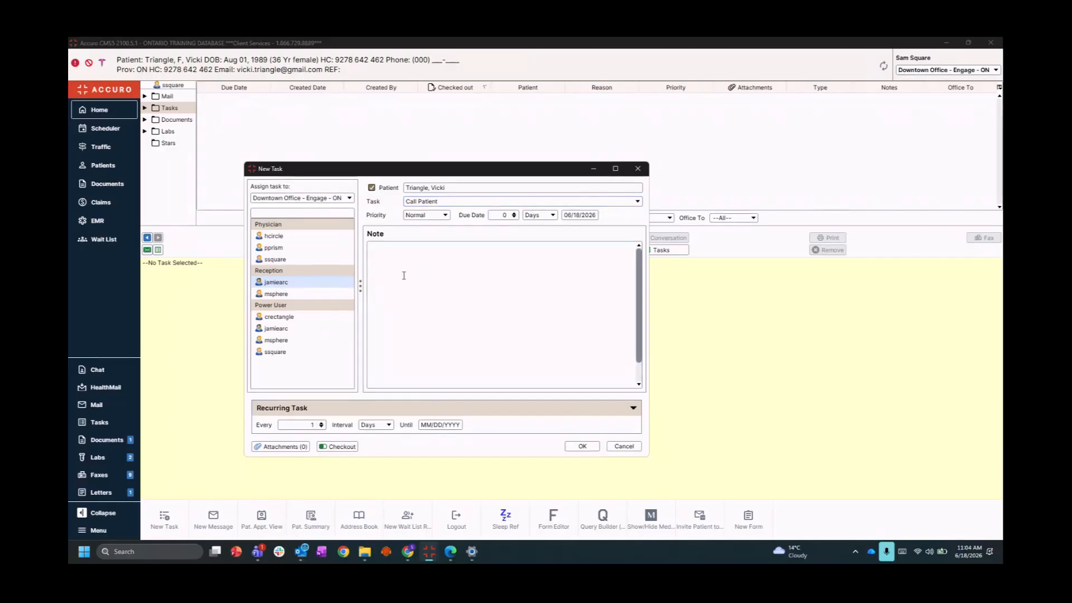
{"action": "type", "text": "Call patient with referral details and book her in for follw"}
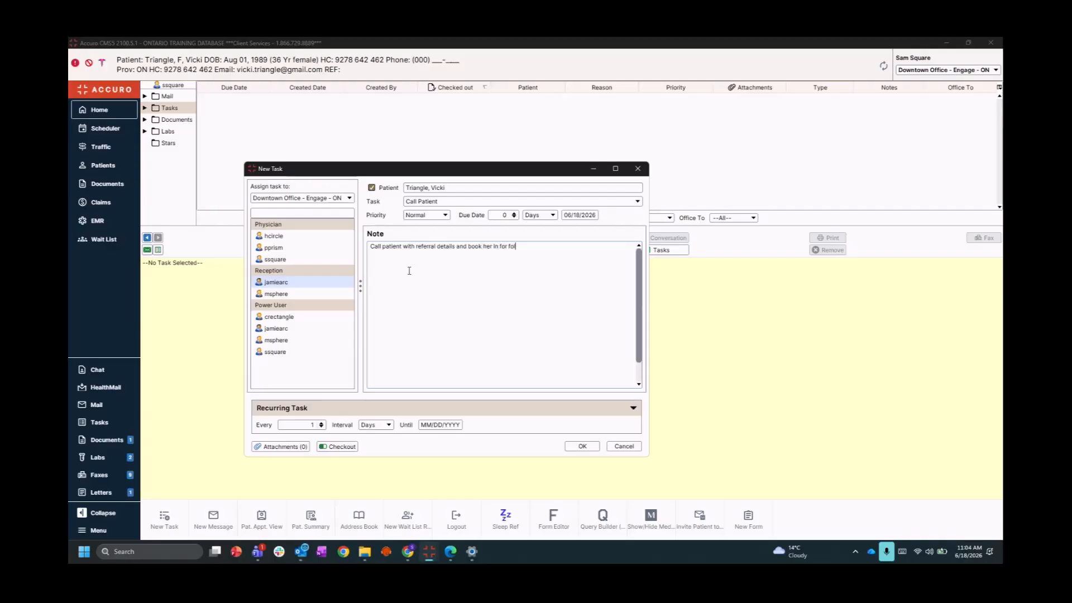
{"action": "key", "text": "BackSpace"}
{"action": "type", "text": "ow up in 2 week"}
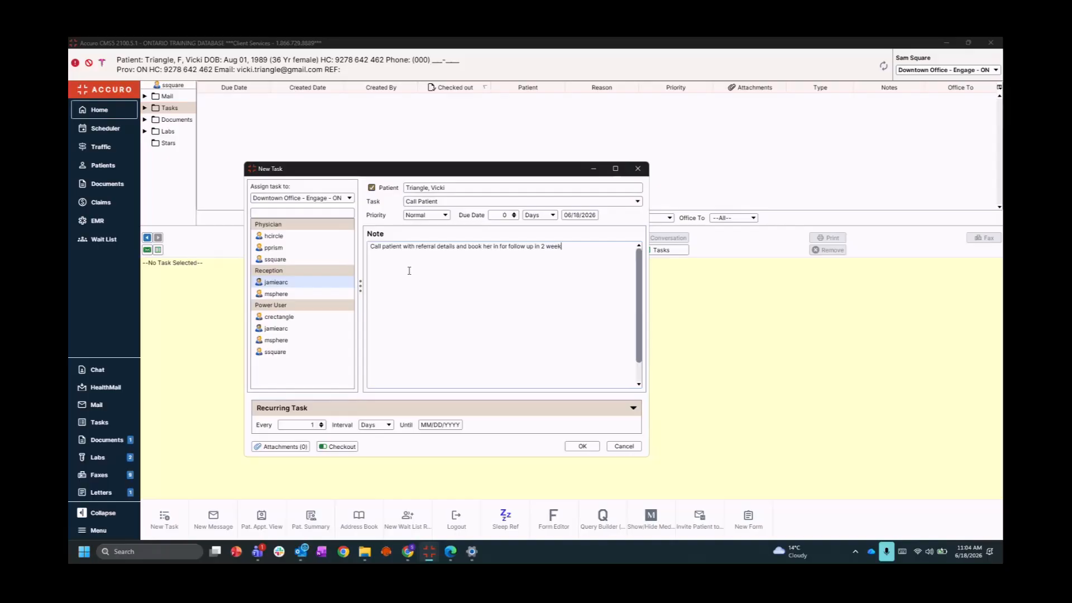
{"action": "type", "text": "s."}
{"action": "left_click", "coordinate": [583, 446]}
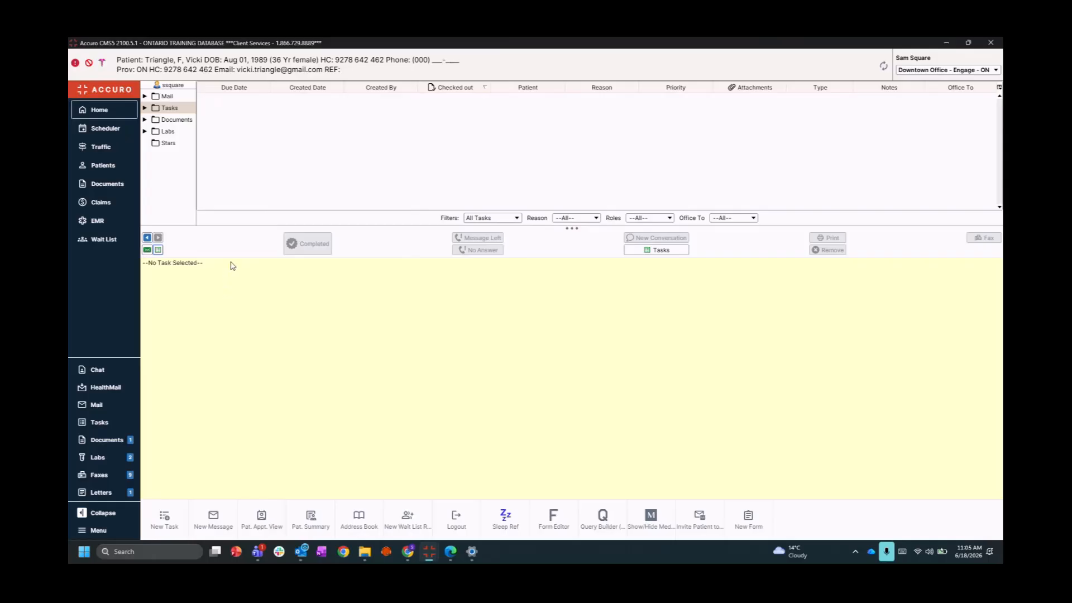
Show the Labs inbox and open the Jun 12 Creatinine result of 0.63
{"action": "left_click", "coordinate": [156, 132]}
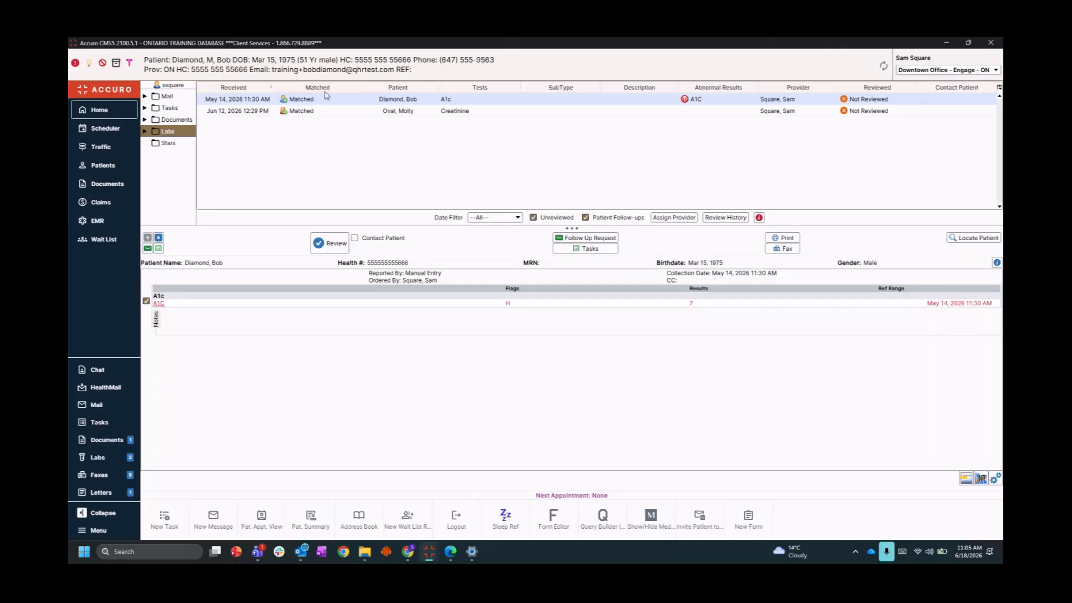
{"action": "left_click", "coordinate": [301, 114]}
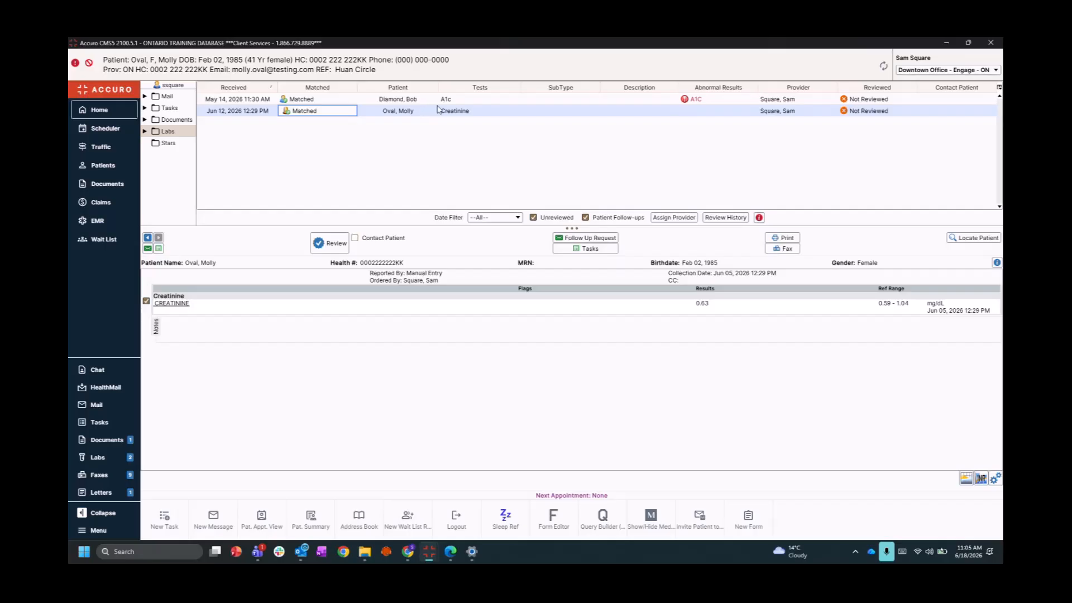
Send a 'Normal Results' message saying the patient's creatinine results are normal in case she calls in
{"action": "left_click", "coordinate": [148, 249]}
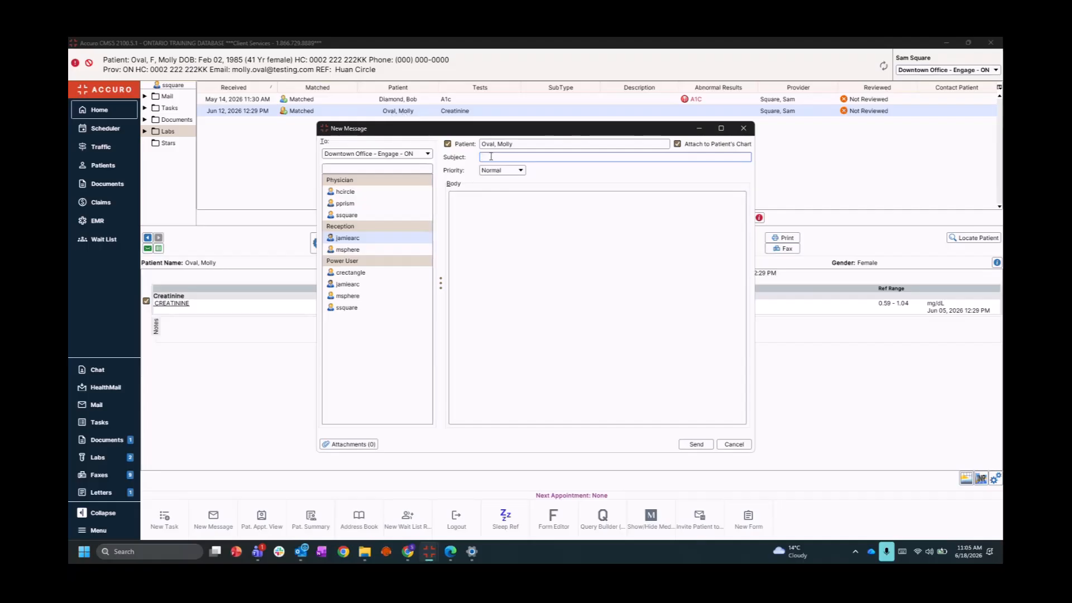
{"action": "type", "text": "Normal Results"}
{"action": "left_click", "coordinate": [499, 265]}
{"action": "type", "text": "Molly creati"}
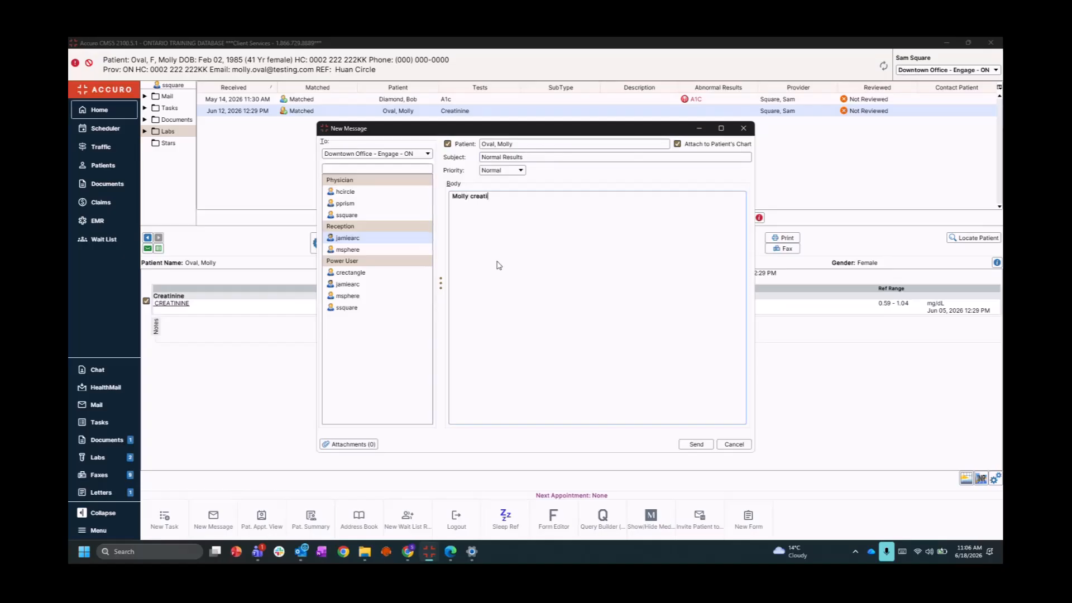
{"action": "type", "text": "nine resaults are"}
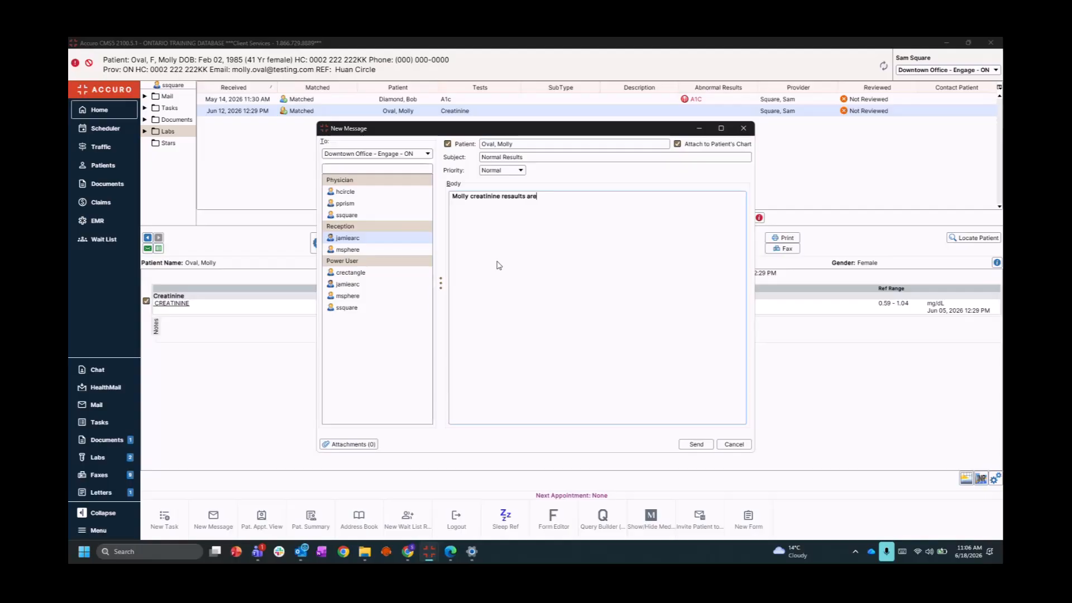
{"action": "key", "text": "BackSpace"}
{"action": "left_click", "coordinate": [545, 196]}
{"action": "type", "text": "normal in case she calls in."}
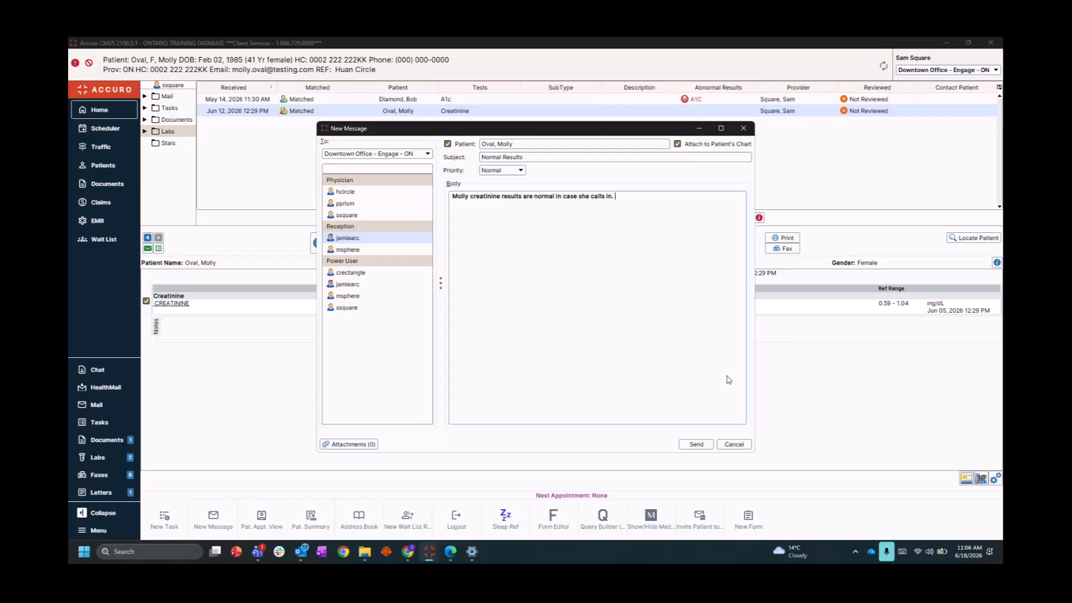
{"action": "left_click", "coordinate": [698, 446]}
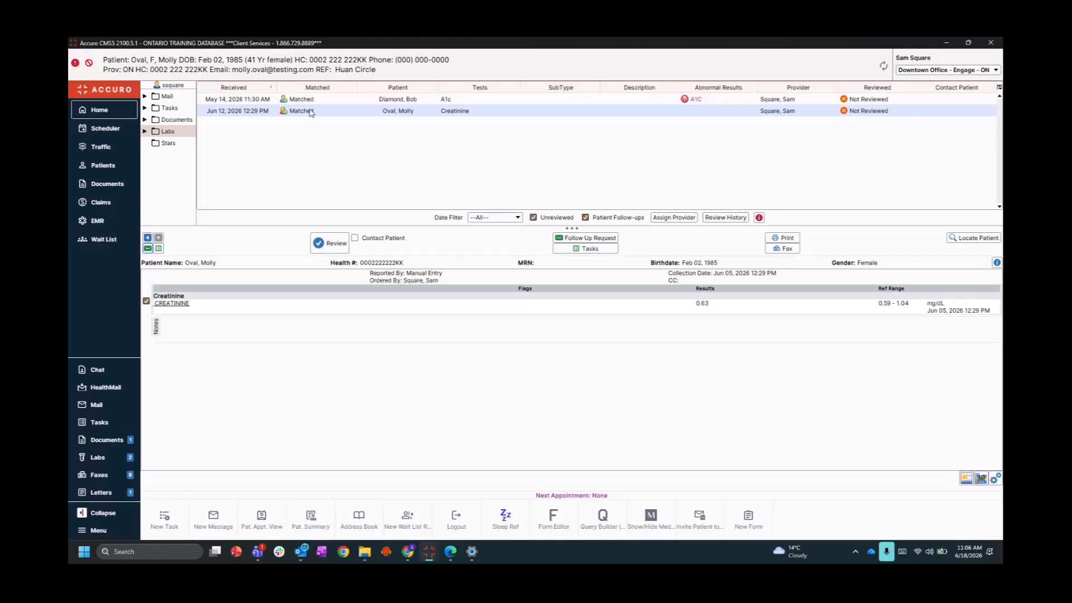
{"action": "left_click", "coordinate": [393, 101]}
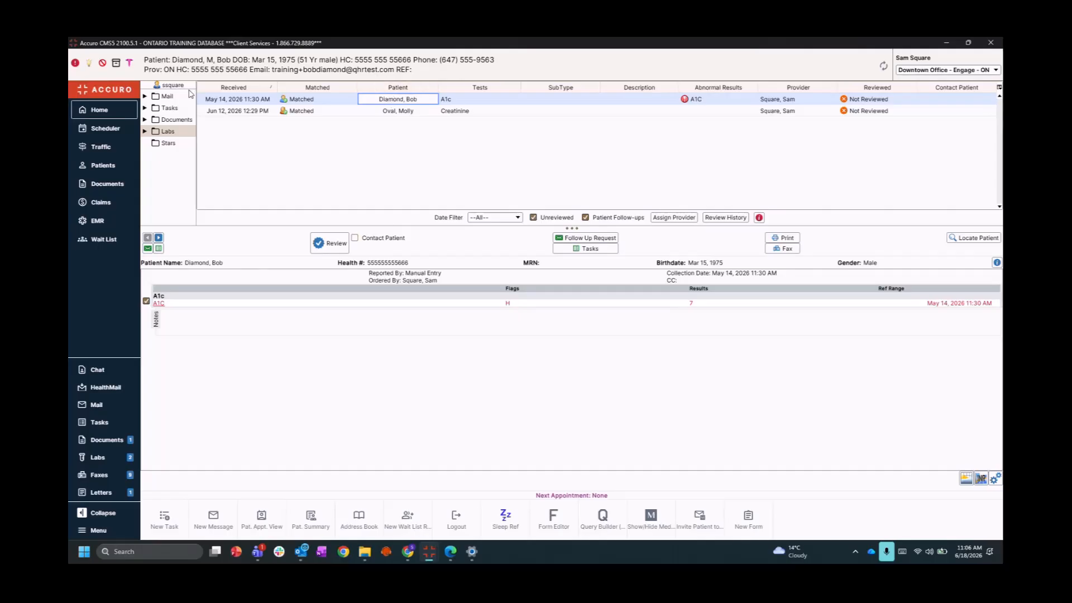
{"action": "left_click", "coordinate": [97, 221]}
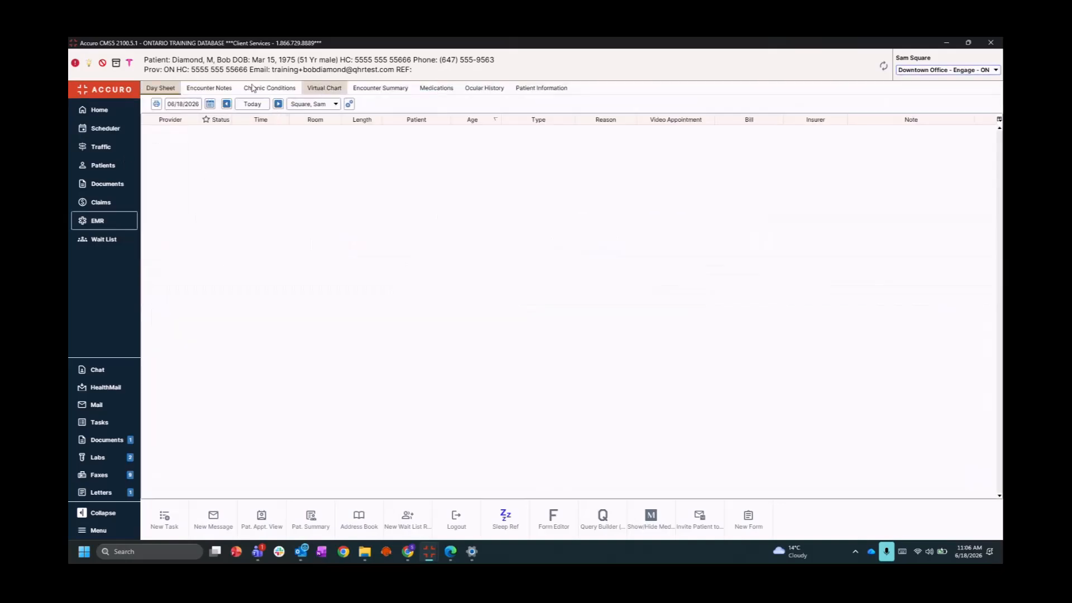
{"action": "left_click", "coordinate": [212, 89]}
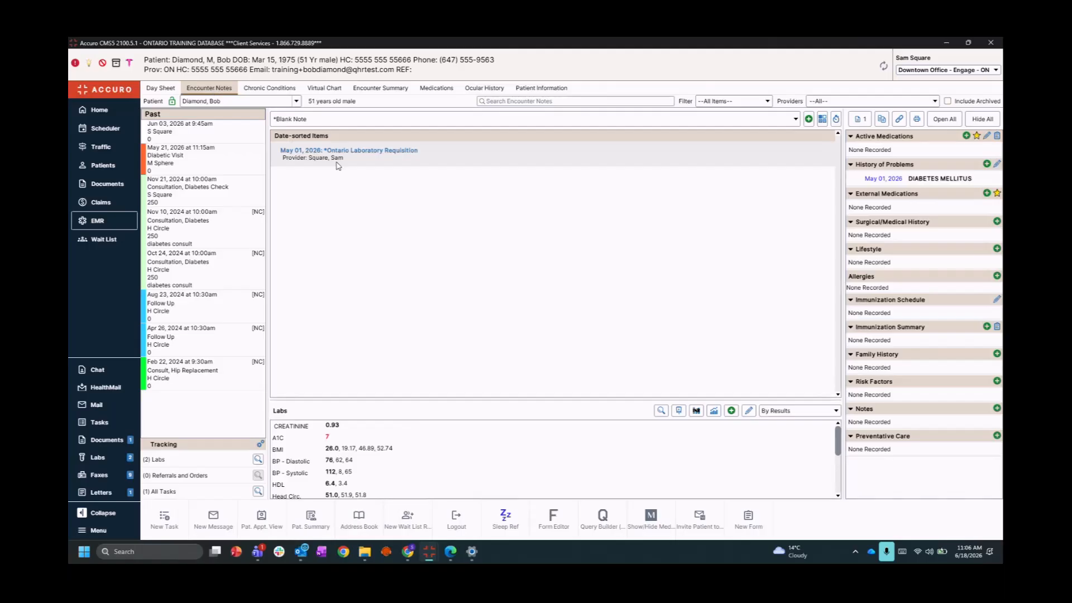
{"action": "right_click", "coordinate": [334, 158]}
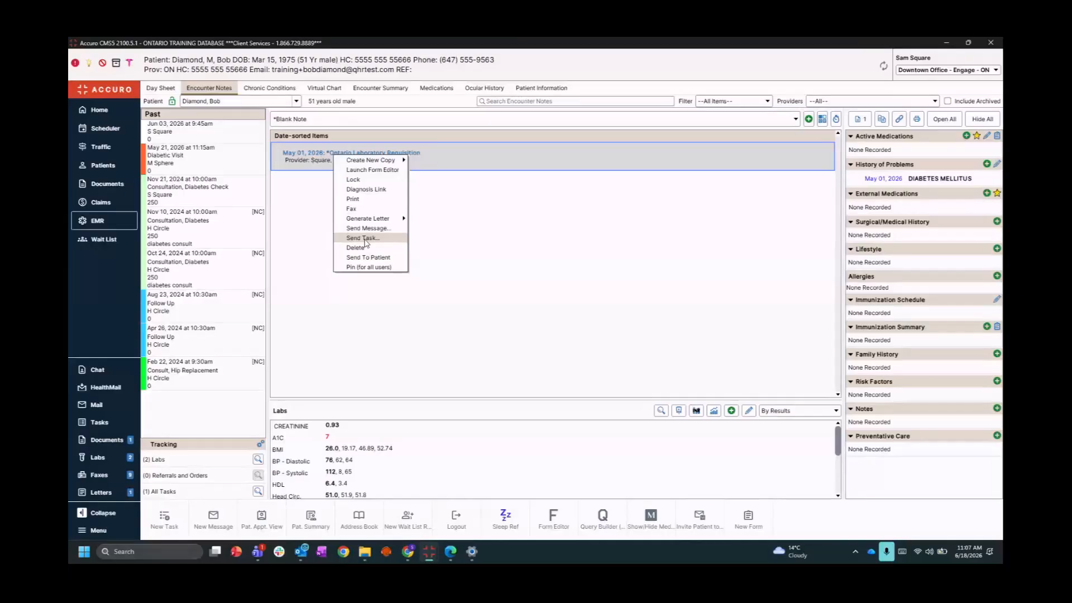
{"action": "left_click", "coordinate": [460, 233]}
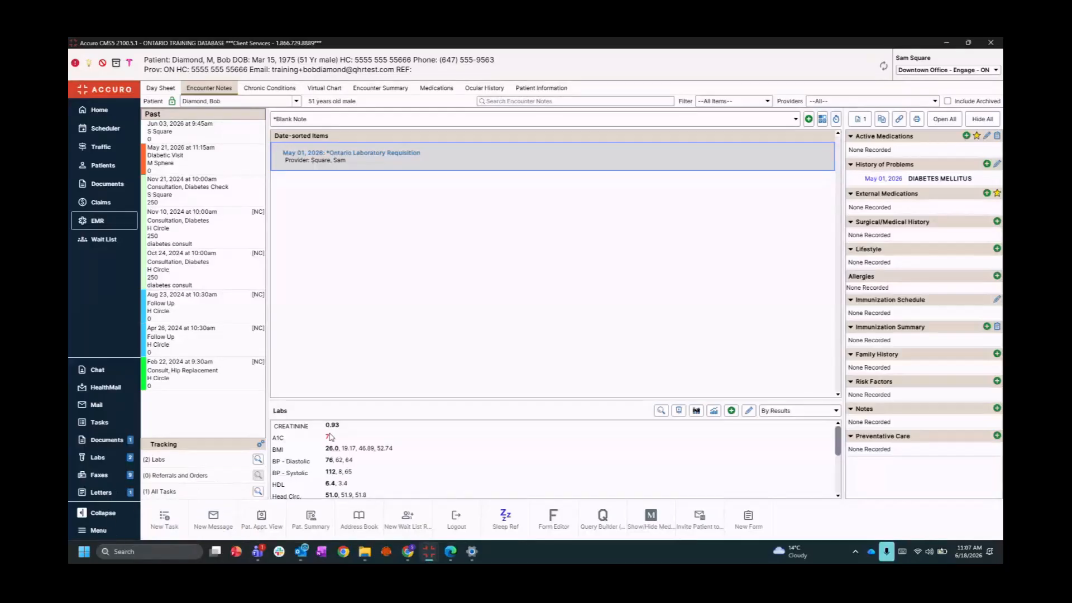
{"action": "left_click", "coordinate": [106, 530]}
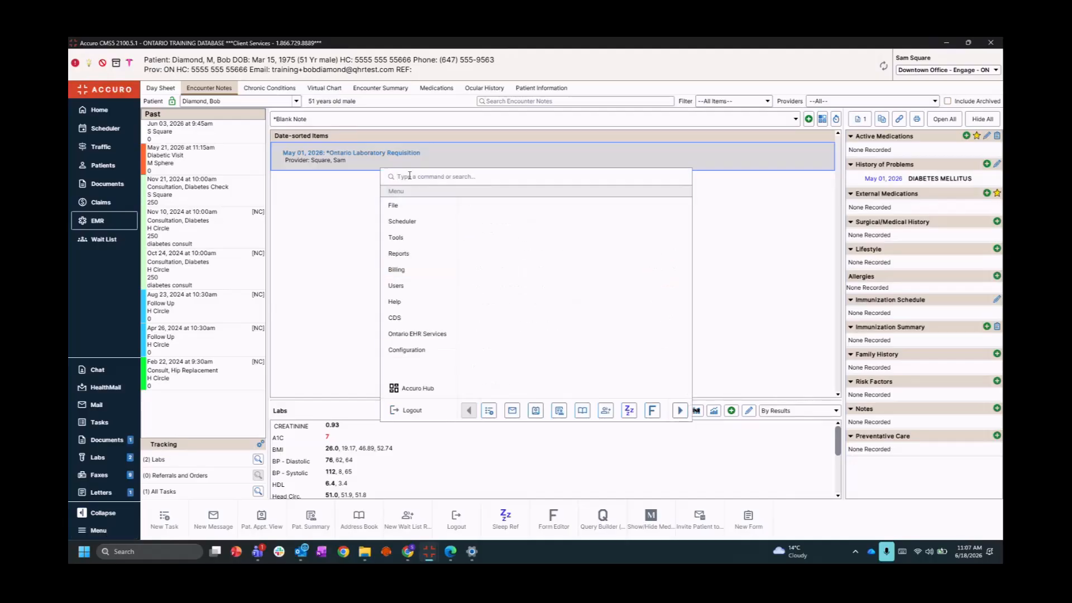
{"action": "type", "text": "new"}
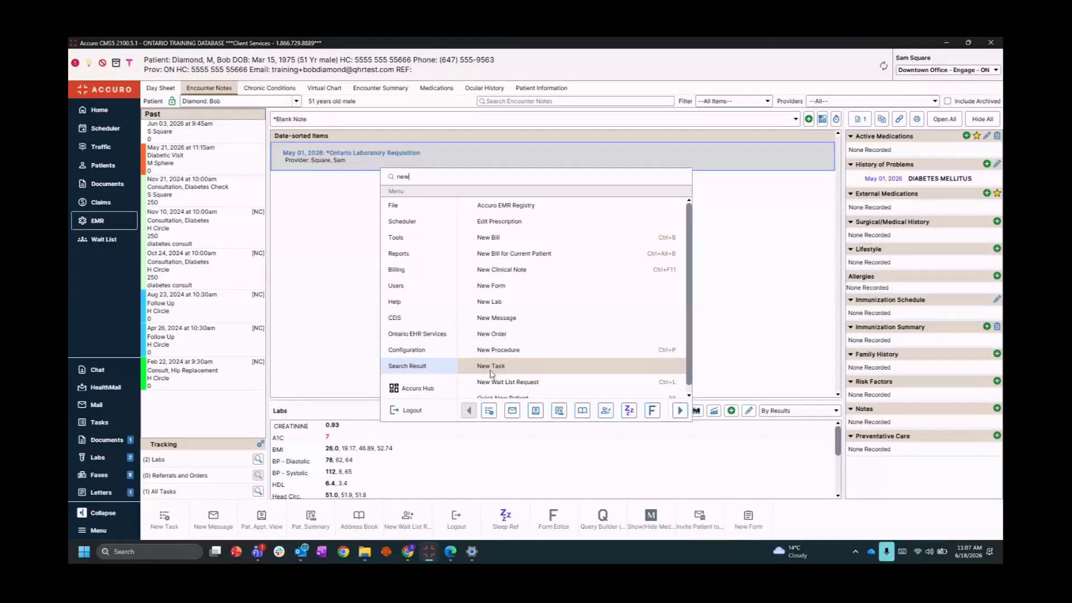
{"action": "left_click", "coordinate": [324, 321]}
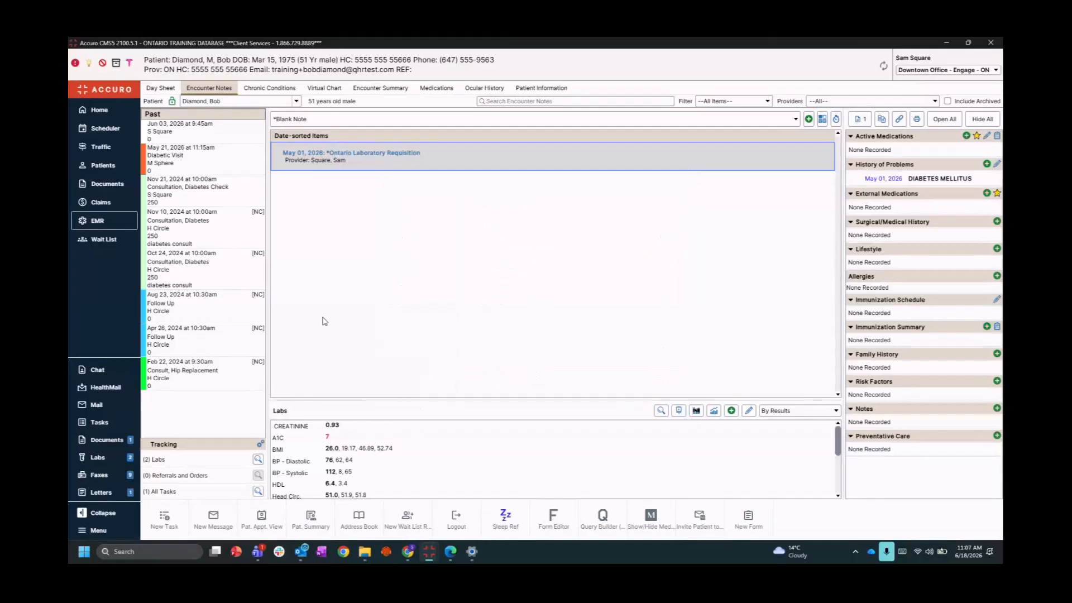
{"action": "left_click", "coordinate": [103, 111]}
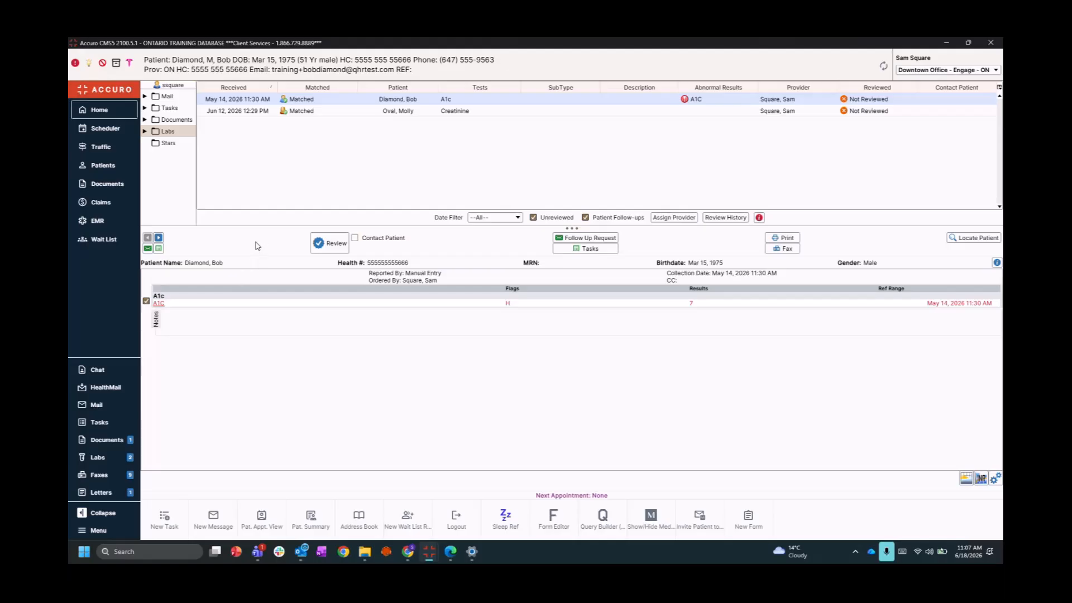
{"action": "left_click", "coordinate": [167, 111]}
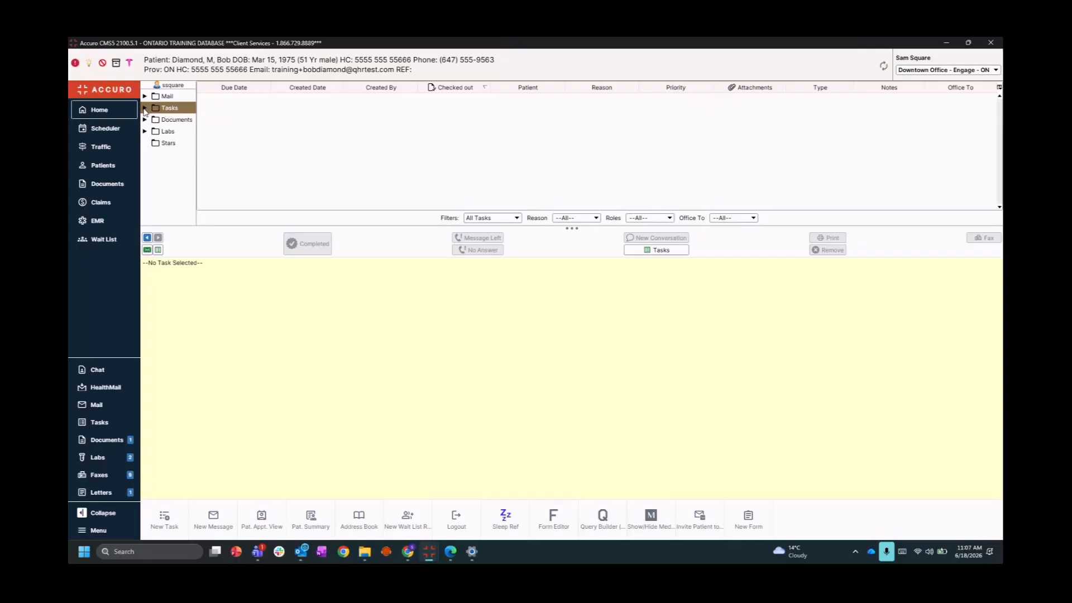
{"action": "left_click", "coordinate": [145, 108]}
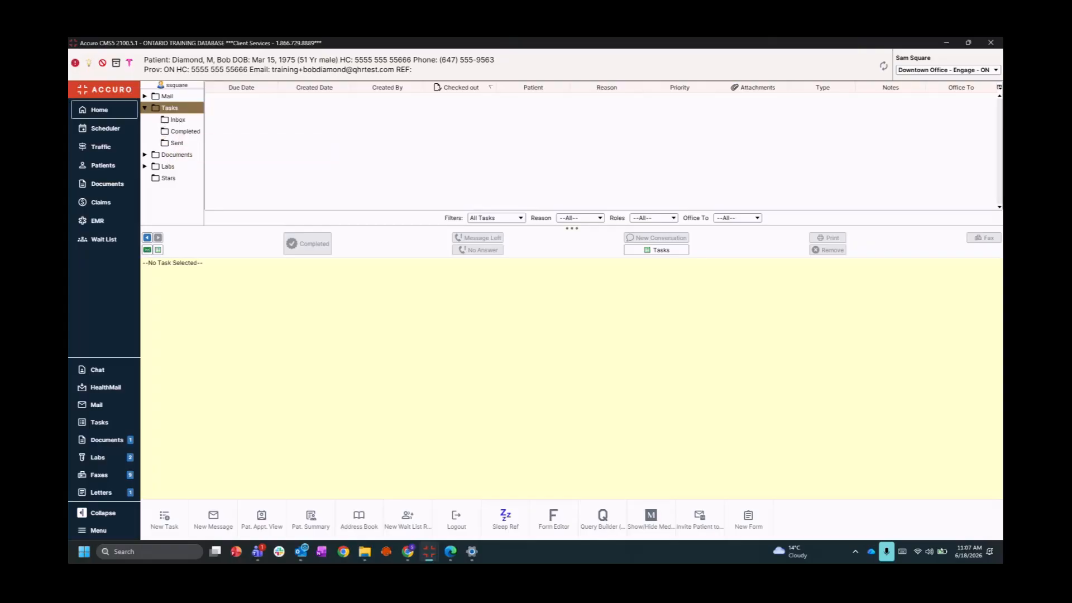
{"action": "left_click", "coordinate": [144, 108]}
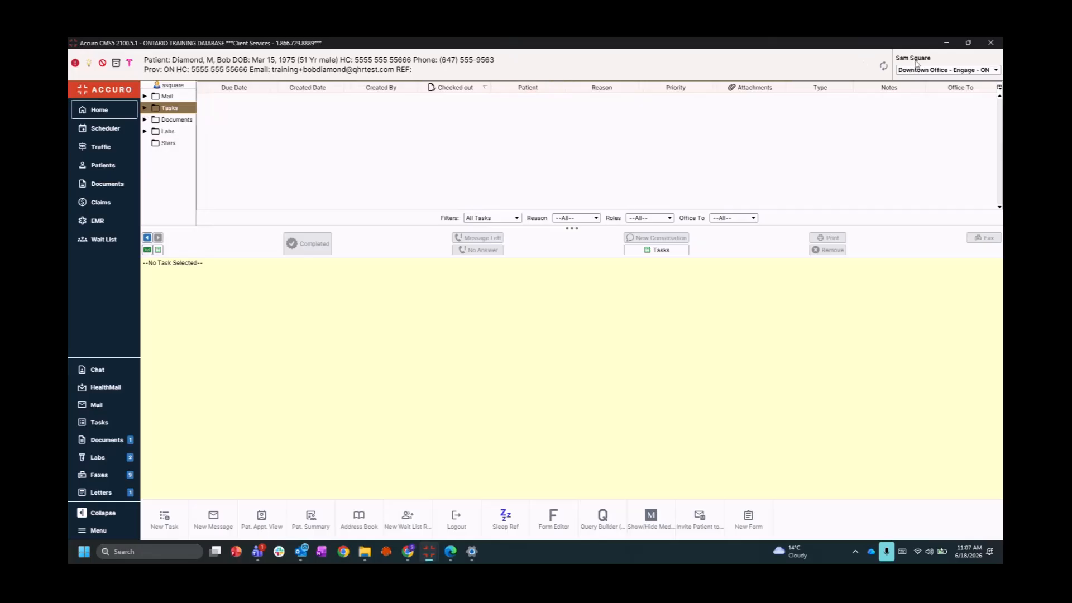
{"action": "left_click", "coordinate": [174, 121]}
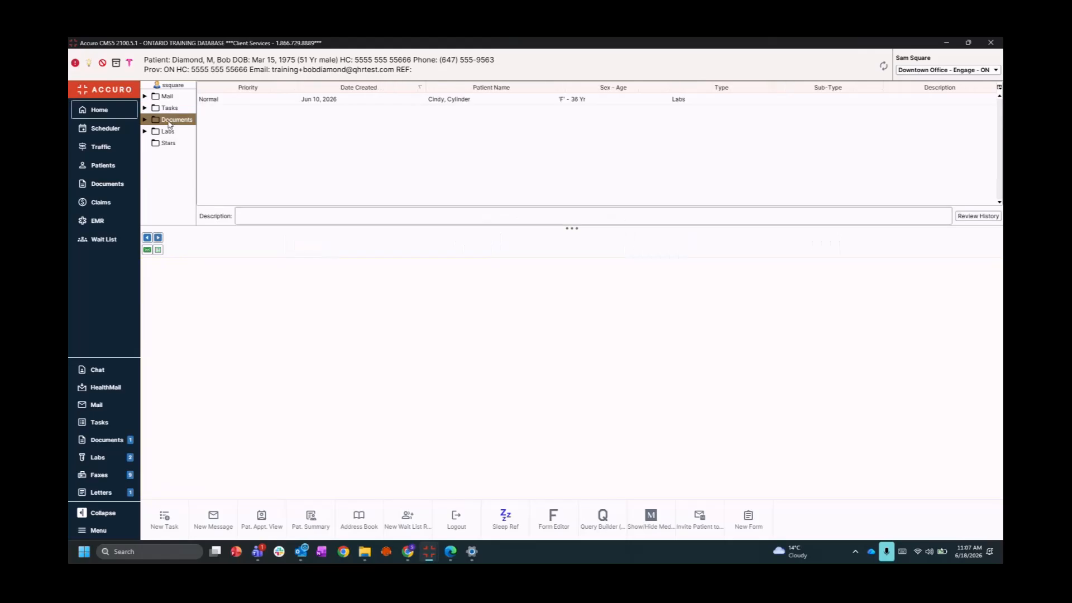
{"action": "left_click", "coordinate": [353, 101]}
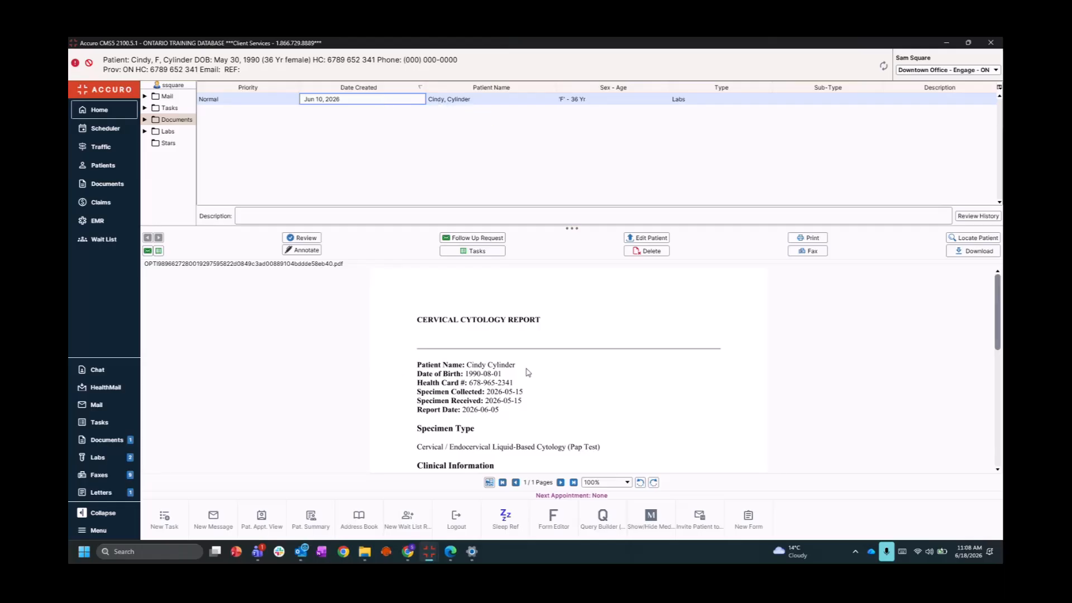
{"action": "scroll", "coordinate": [524, 385], "scroll_direction": "down", "scroll_amount": 1}
{"action": "scroll", "coordinate": [523, 393], "scroll_direction": "down", "scroll_amount": 6}
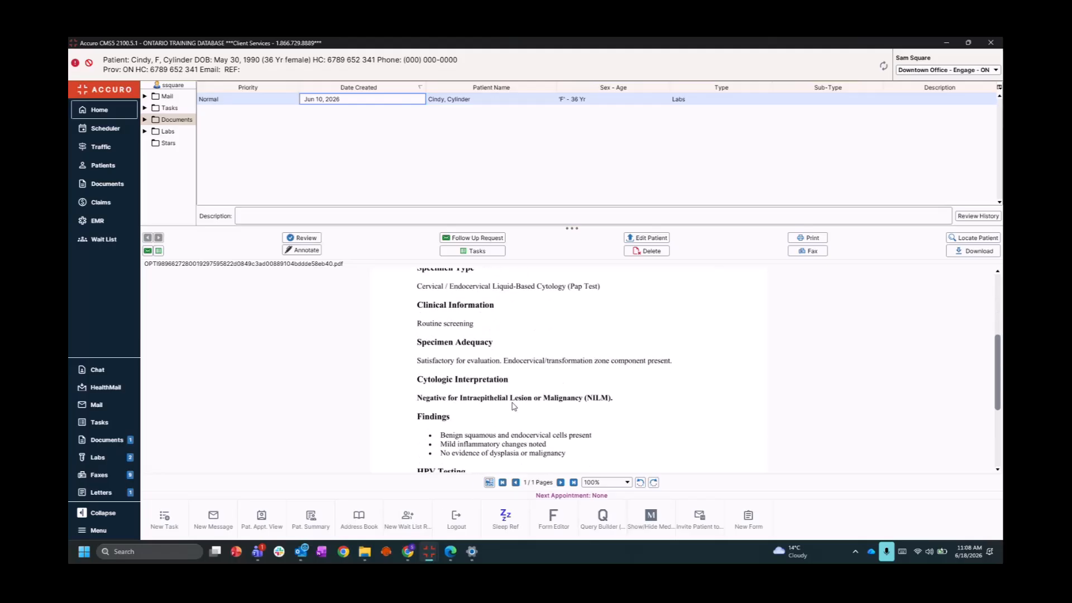
{"action": "scroll", "coordinate": [564, 420], "scroll_direction": "down", "scroll_amount": 2}
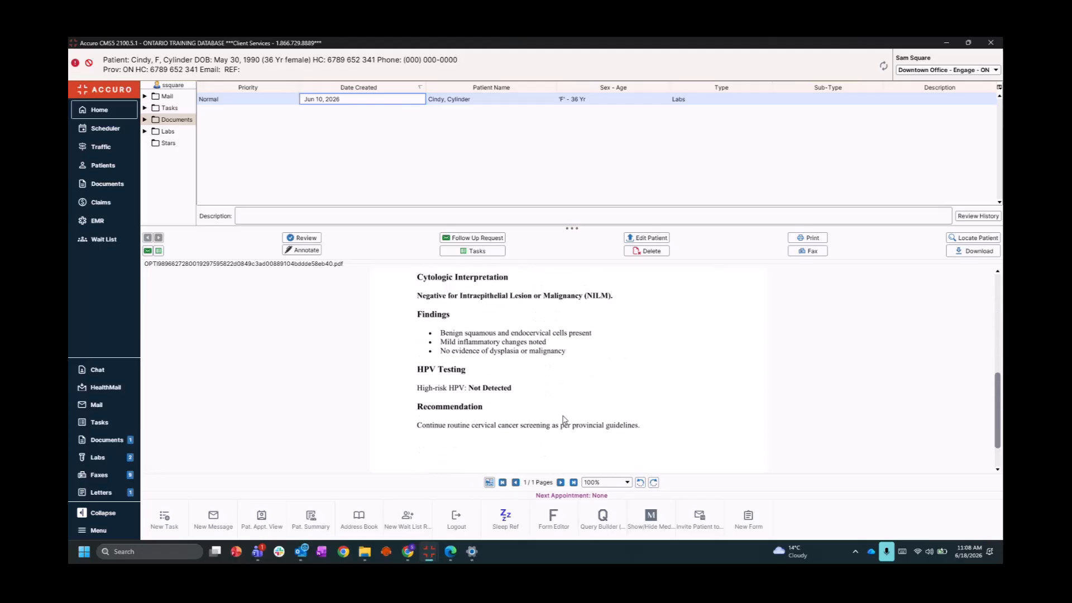
{"action": "scroll", "coordinate": [563, 418], "scroll_direction": "up", "scroll_amount": 7}
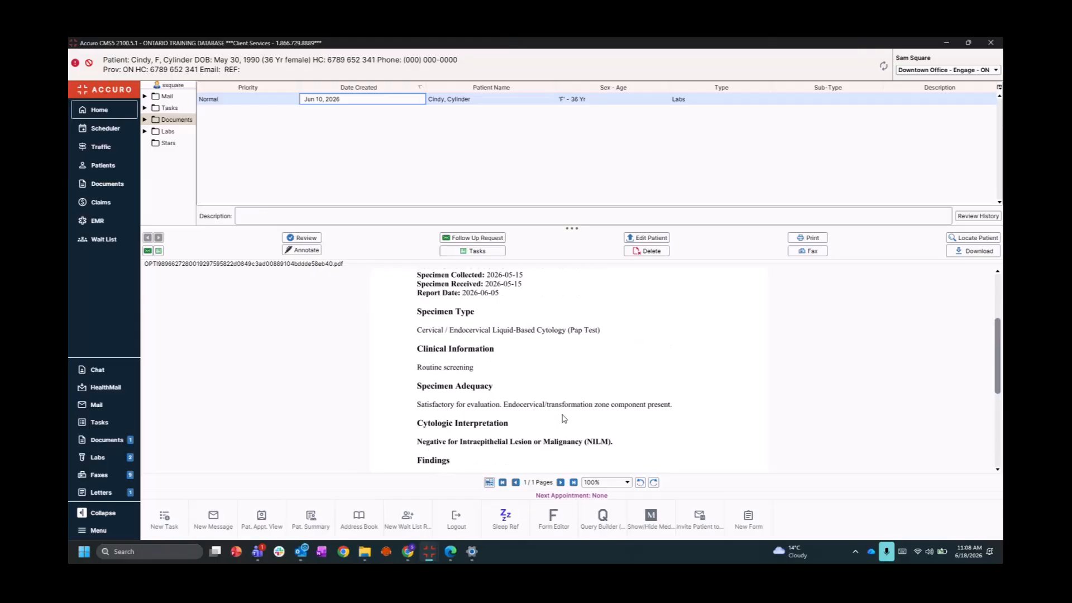
{"action": "scroll", "coordinate": [563, 418], "scroll_direction": "up", "scroll_amount": 2}
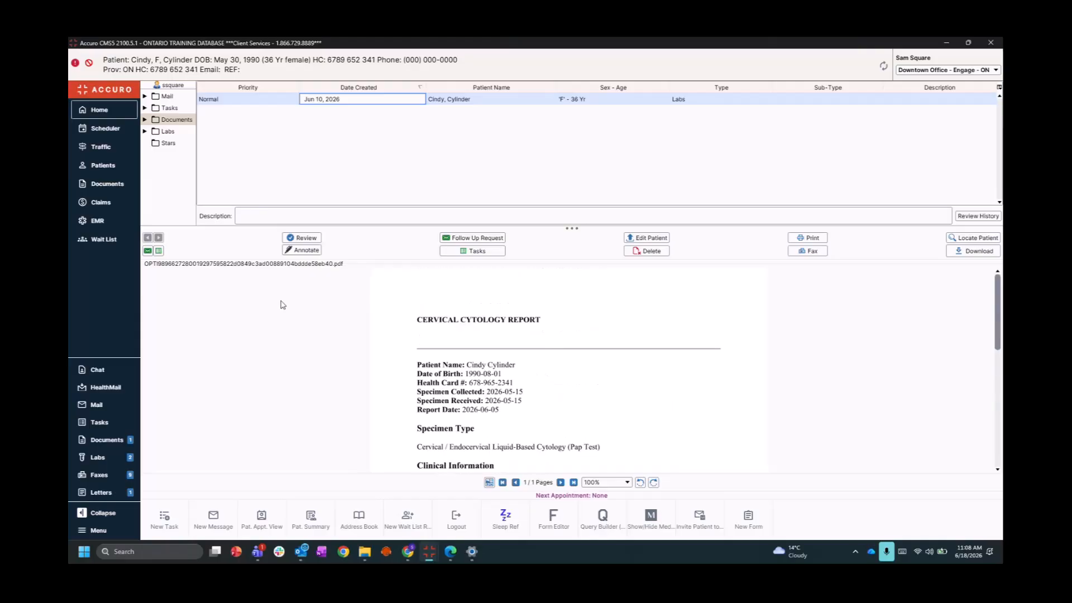
Add 'Book Patient' as a new task reason in the task reasons manager
{"action": "left_click", "coordinate": [159, 251]}
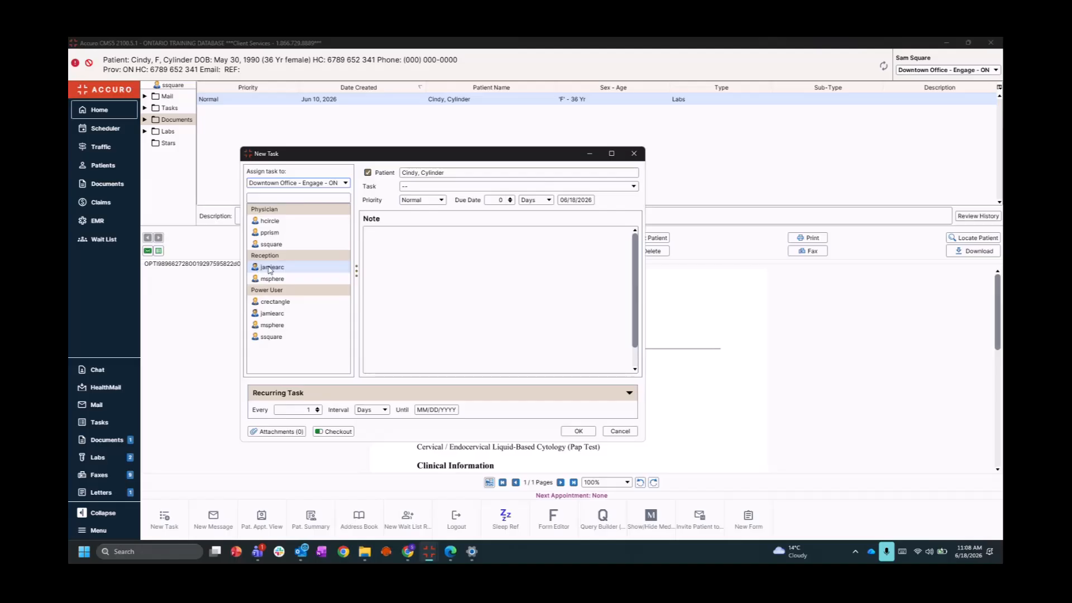
{"action": "left_click", "coordinate": [416, 187]}
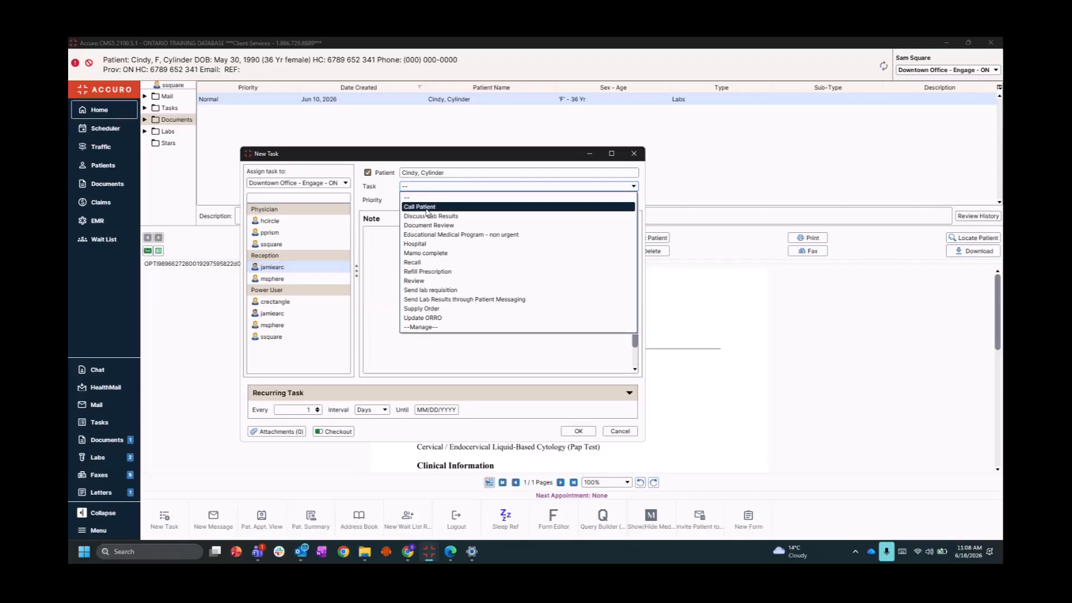
{"action": "left_click", "coordinate": [419, 328]}
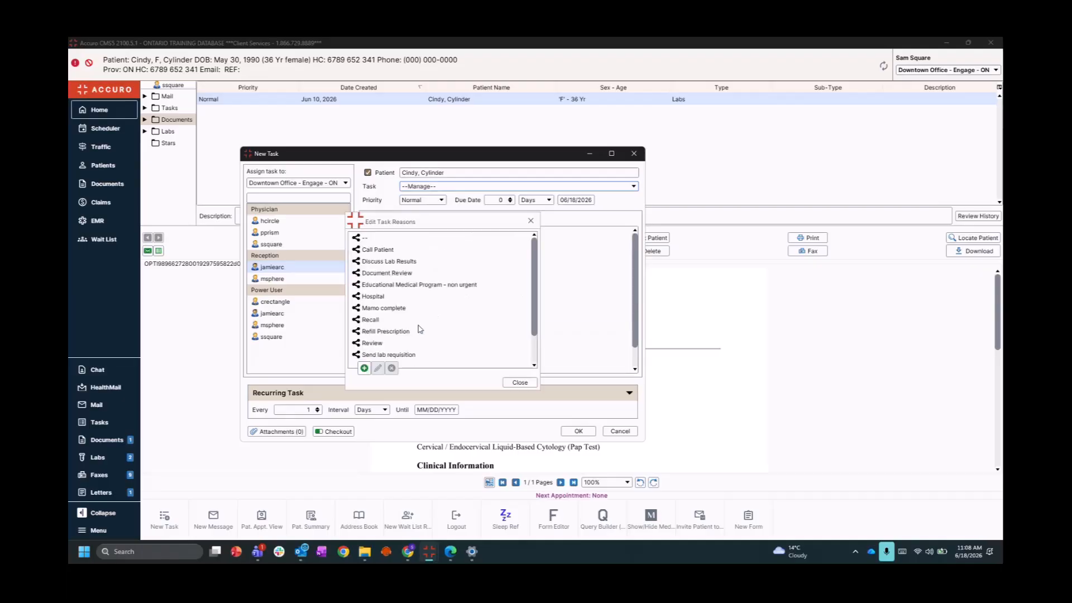
{"action": "left_click", "coordinate": [364, 368]}
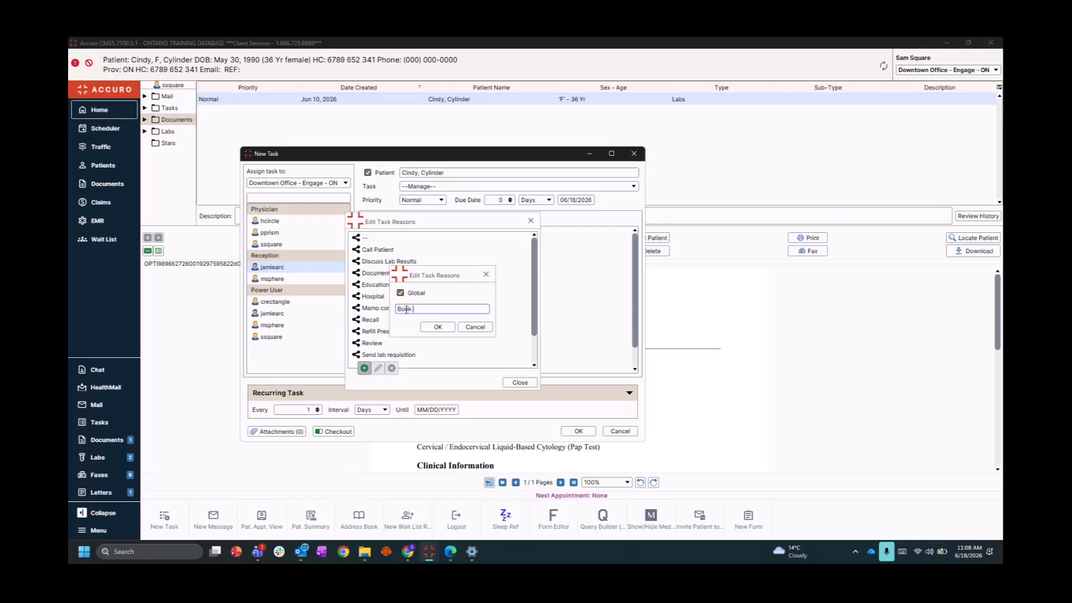
{"action": "type", "text": "Book Patient"}
{"action": "left_click", "coordinate": [438, 327]}
{"action": "left_click", "coordinate": [520, 383]}
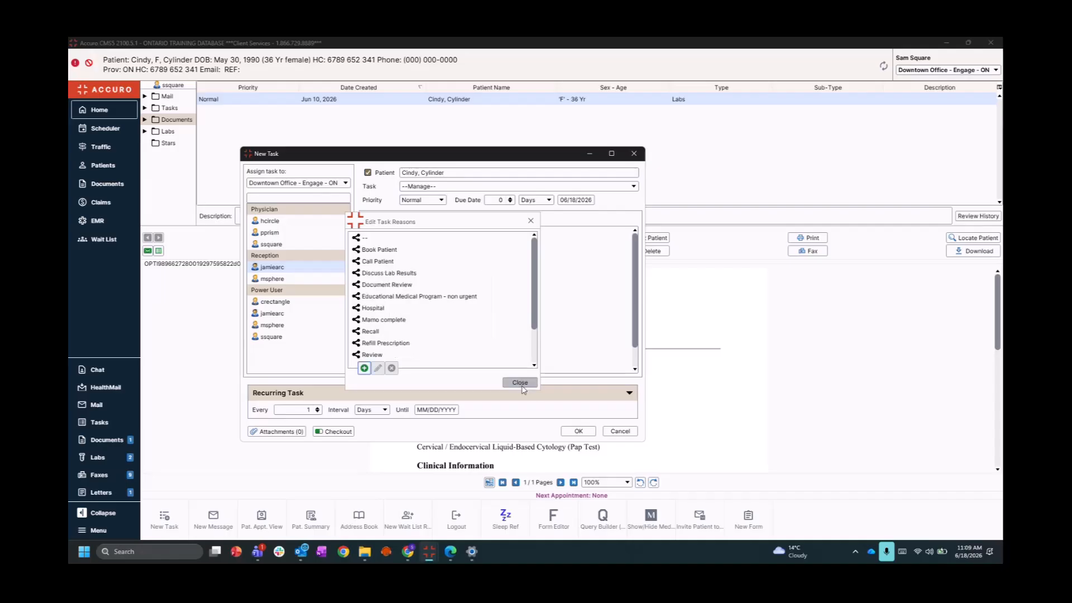
Draft a Book Patient task due in 3 years on 06/11/2029 with note 'Book pap appointment'
{"action": "left_click", "coordinate": [422, 187]}
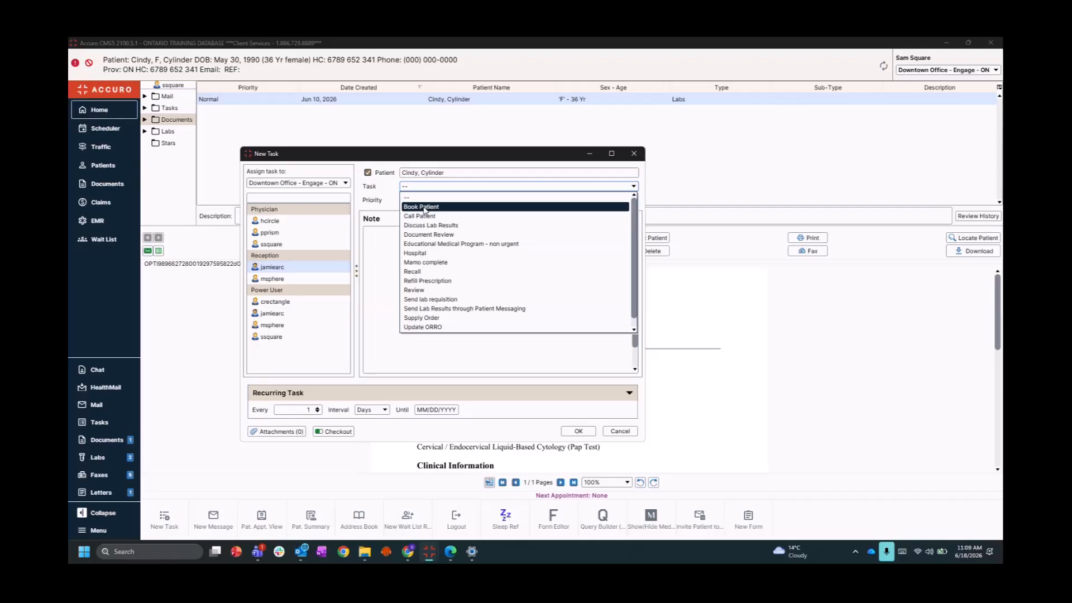
{"action": "left_click", "coordinate": [425, 210]}
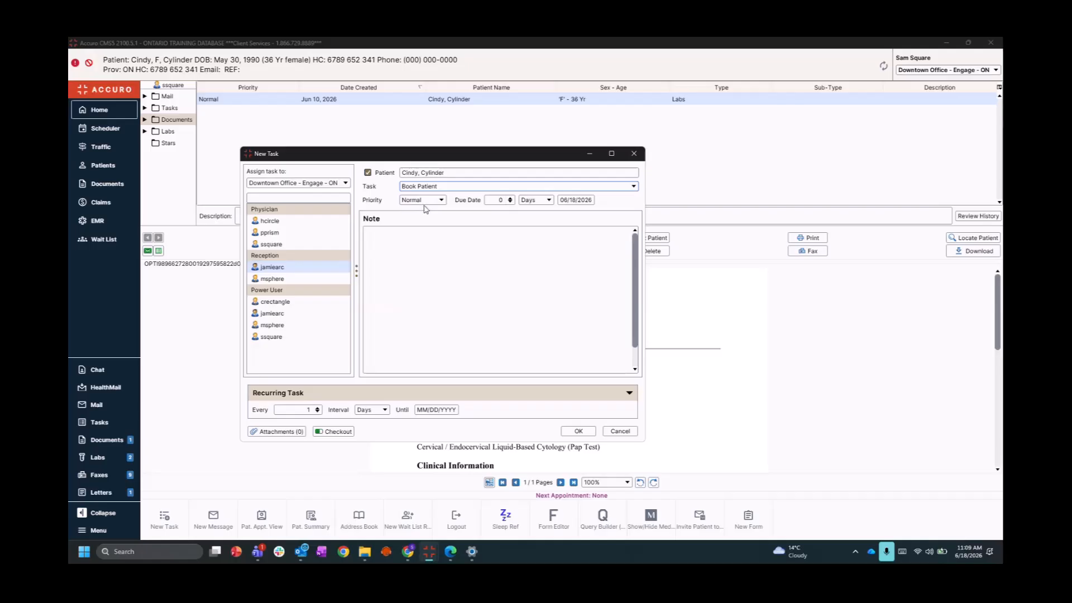
{"action": "left_click", "coordinate": [496, 201]}
{"action": "type", "text": "3"}
{"action": "left_click", "coordinate": [535, 199]}
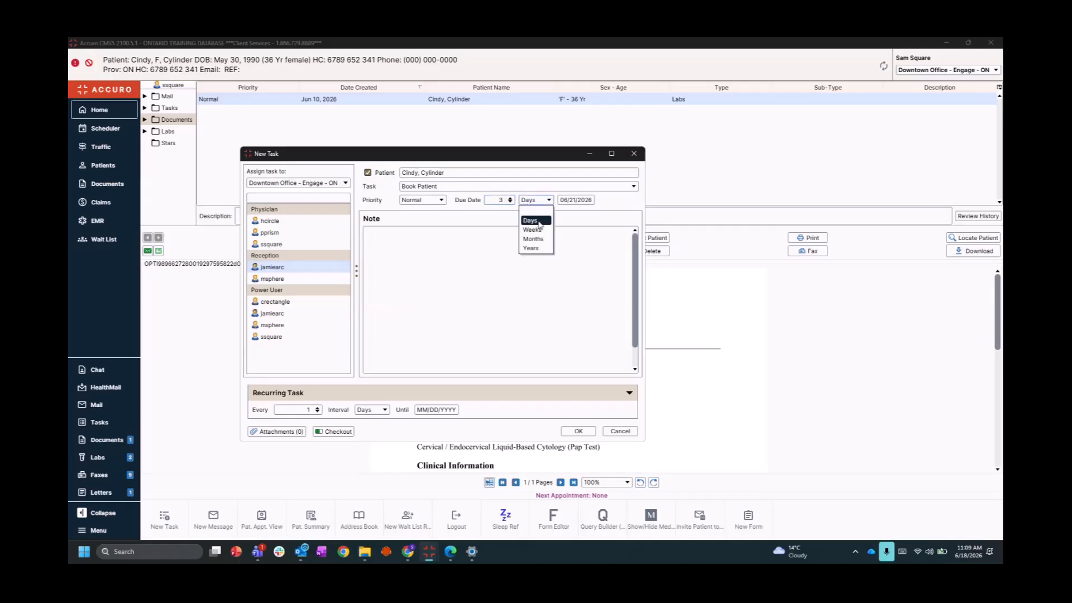
{"action": "left_click", "coordinate": [533, 246]}
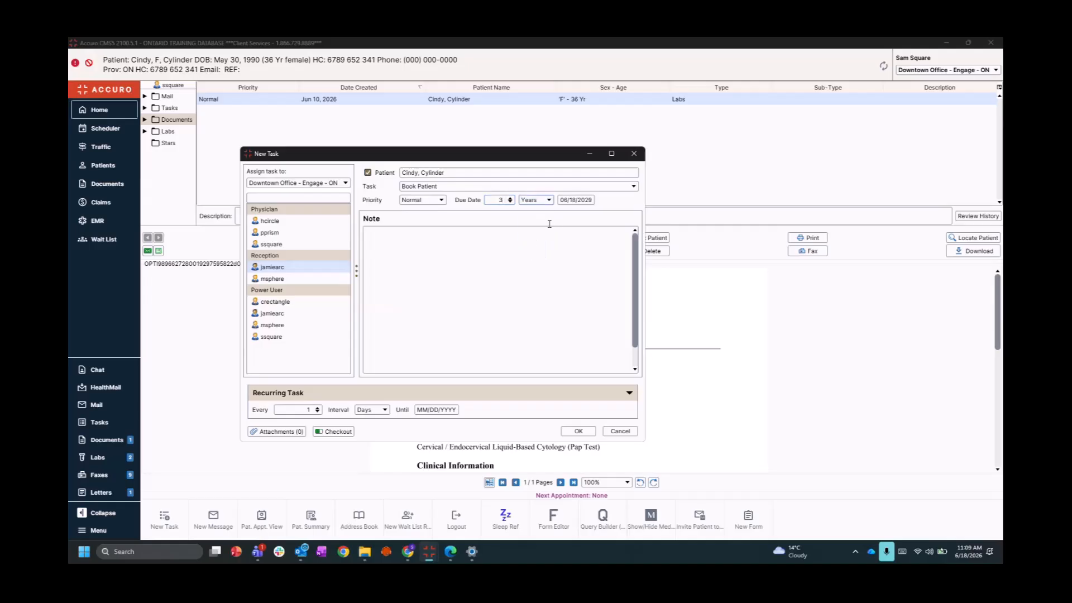
{"action": "left_click", "coordinate": [576, 200]}
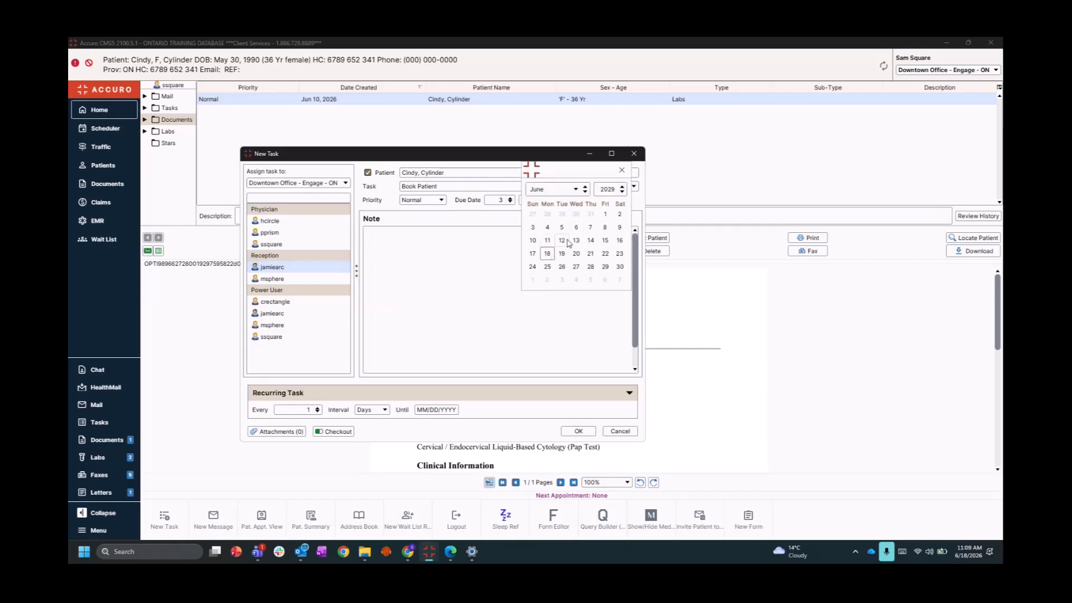
{"action": "left_click", "coordinate": [548, 240]}
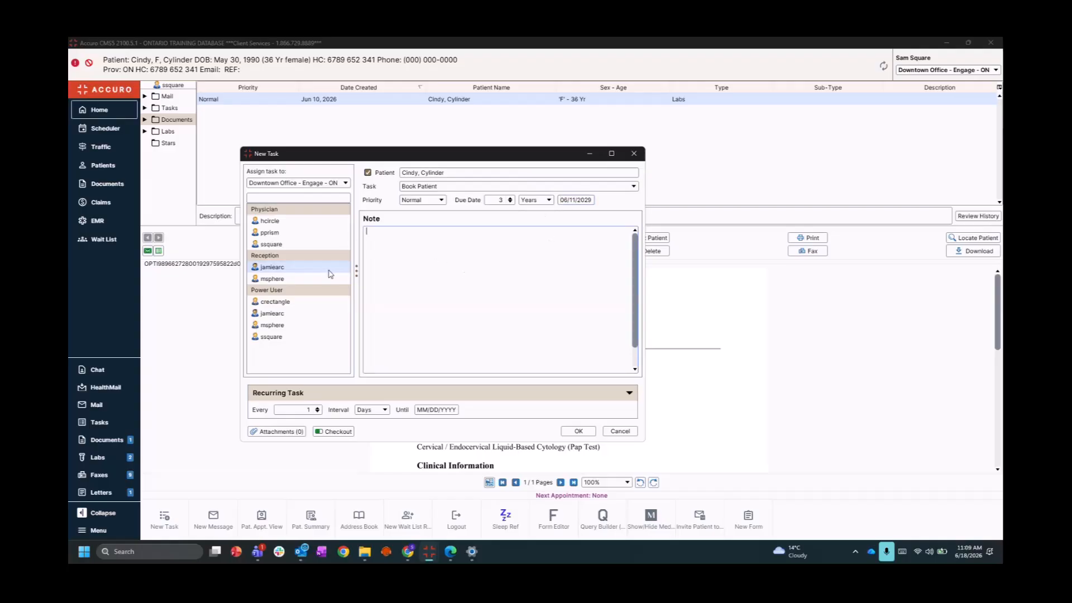
{"action": "type", "text": "Book pap appointment"}
{"action": "left_click", "coordinate": [629, 393]}
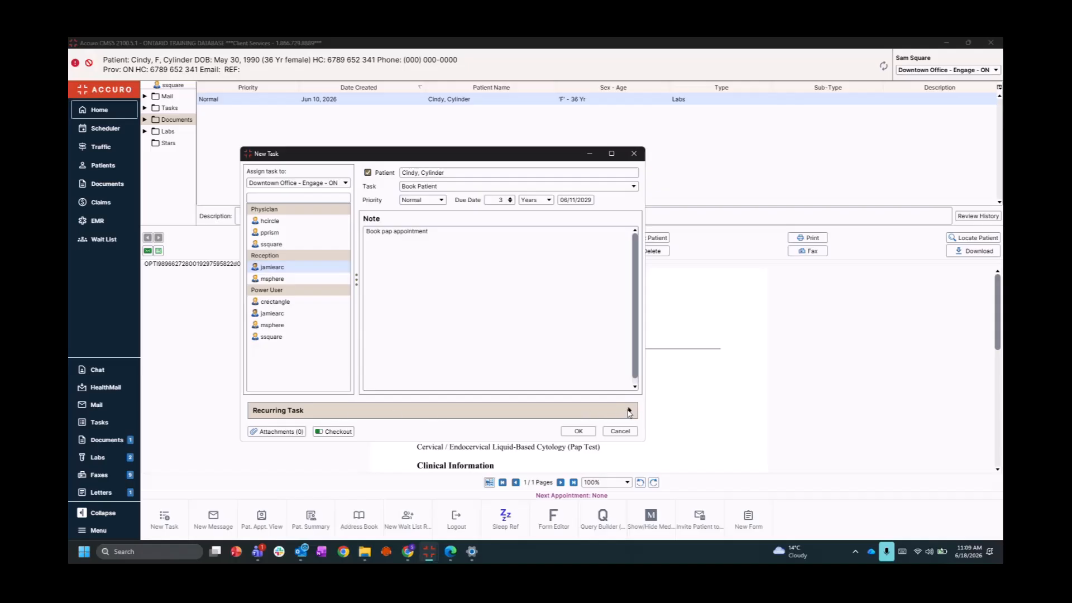
Set the task to recur every 3 years, ending on 06/19/2036
{"action": "left_click", "coordinate": [629, 410]}
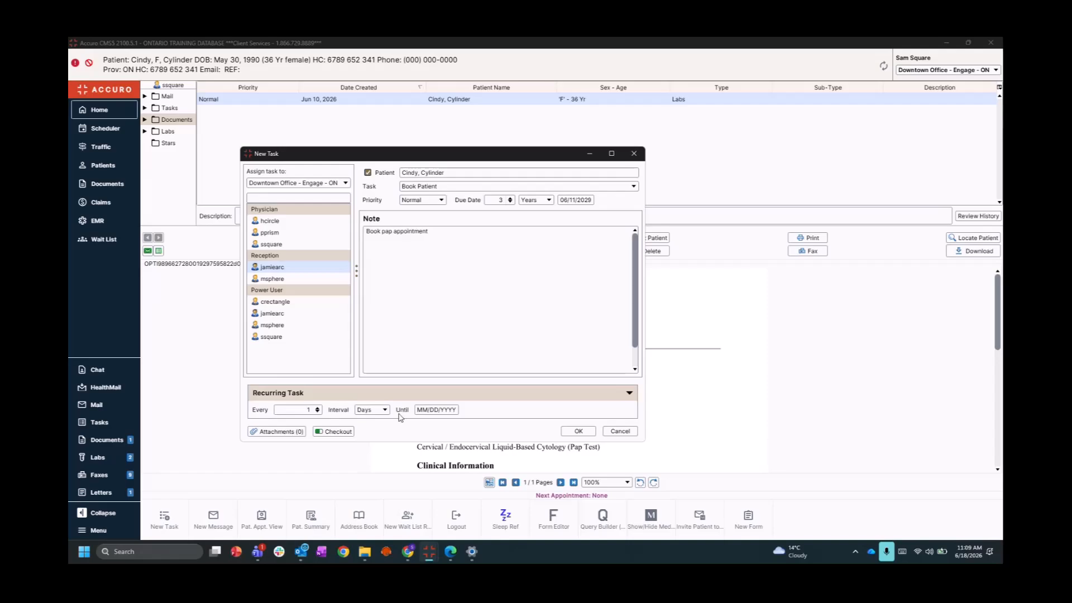
{"action": "left_click", "coordinate": [307, 409]}
{"action": "type", "text": "3"}
{"action": "left_click", "coordinate": [373, 410]}
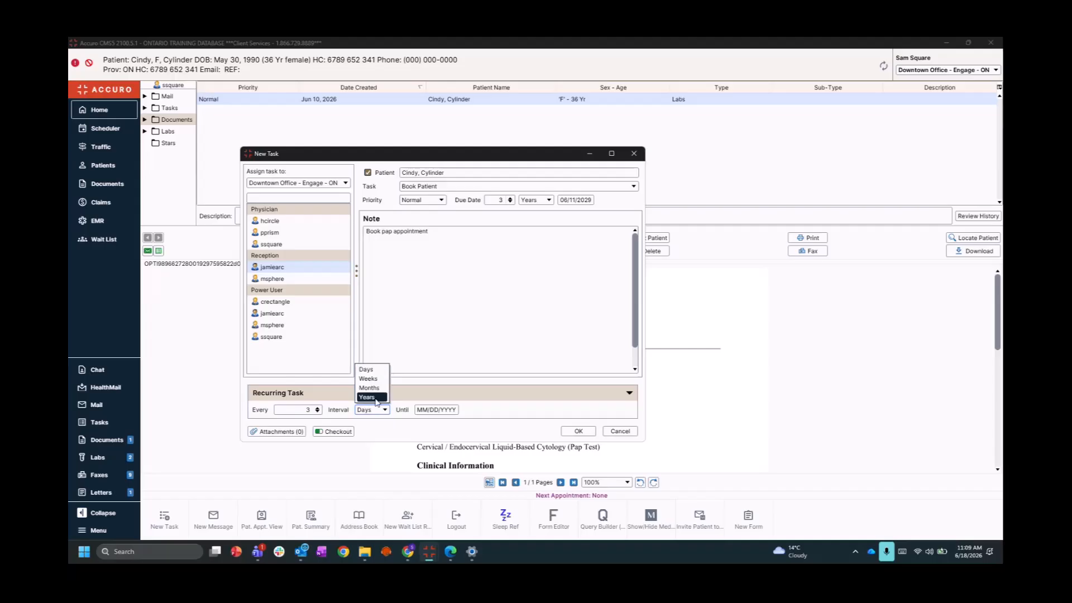
{"action": "left_click", "coordinate": [379, 401]}
{"action": "left_click", "coordinate": [441, 410]}
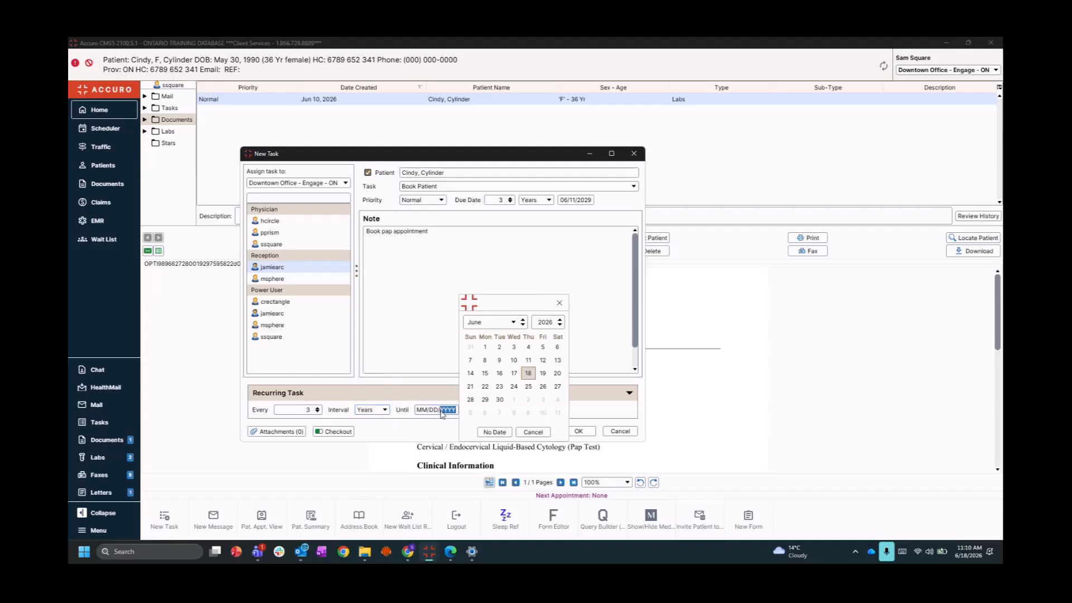
{"action": "double_click", "coordinate": [549, 322]}
{"action": "type", "text": "2036"}
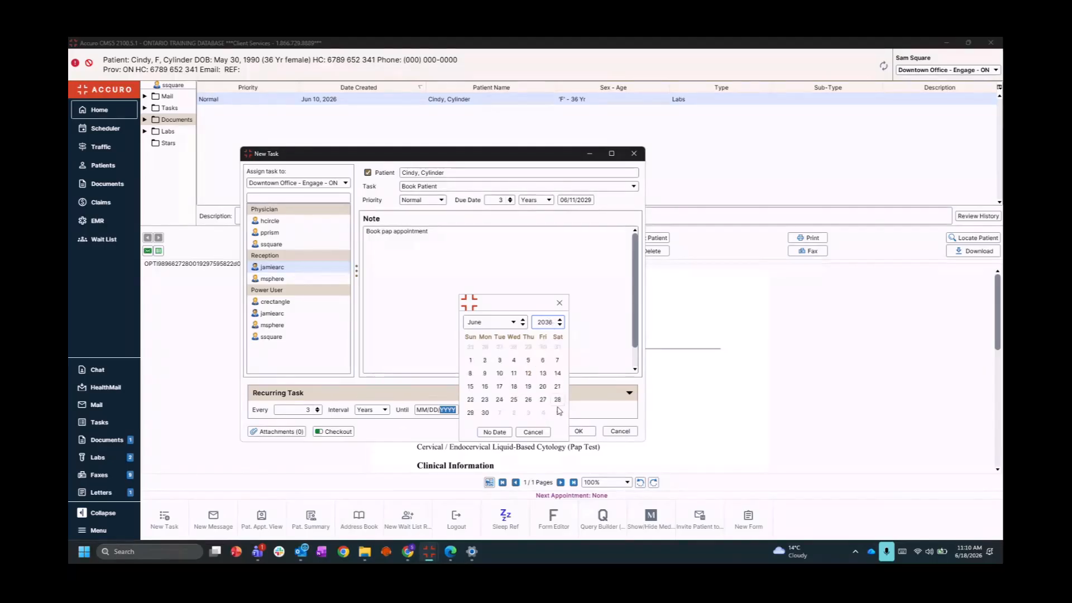
{"action": "left_click", "coordinate": [528, 386]}
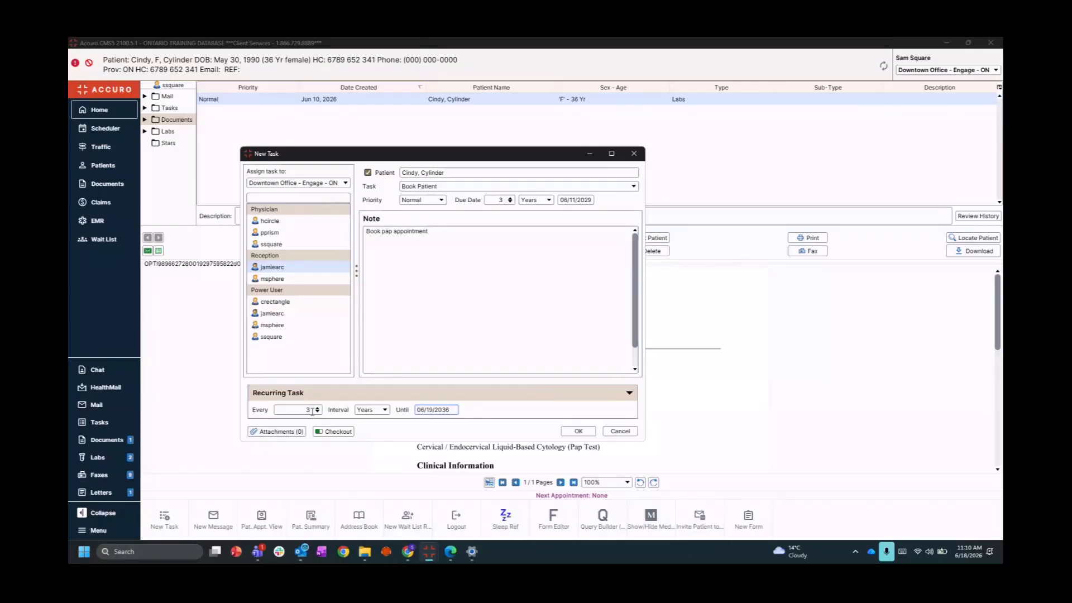
Save the recurring pap task, then begin a new task from the Labs folder's May 14 A1c result
{"action": "left_click", "coordinate": [577, 431]}
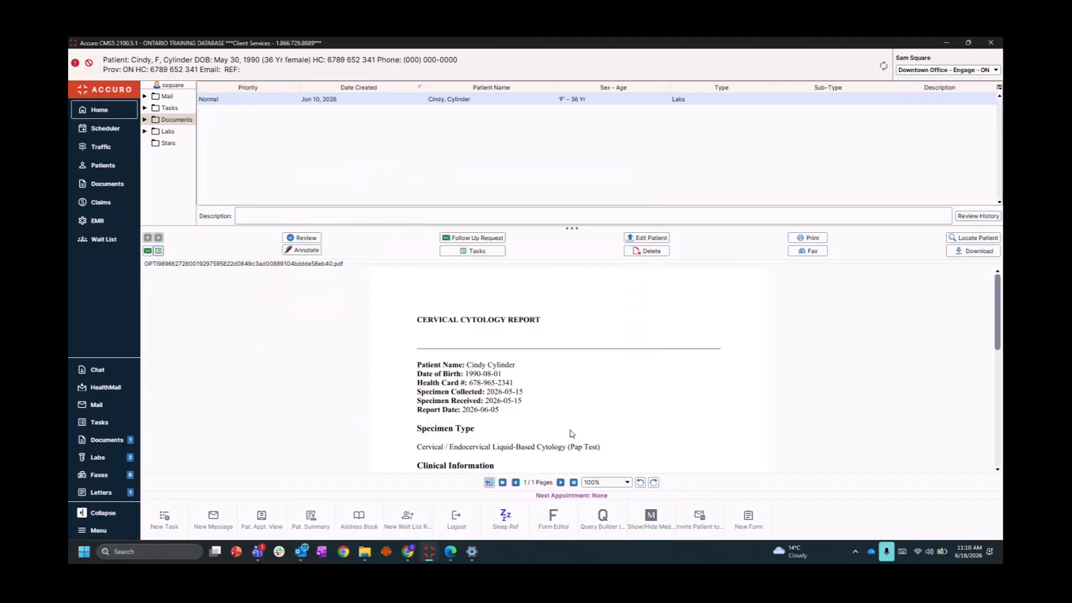
{"action": "left_click", "coordinate": [157, 133]}
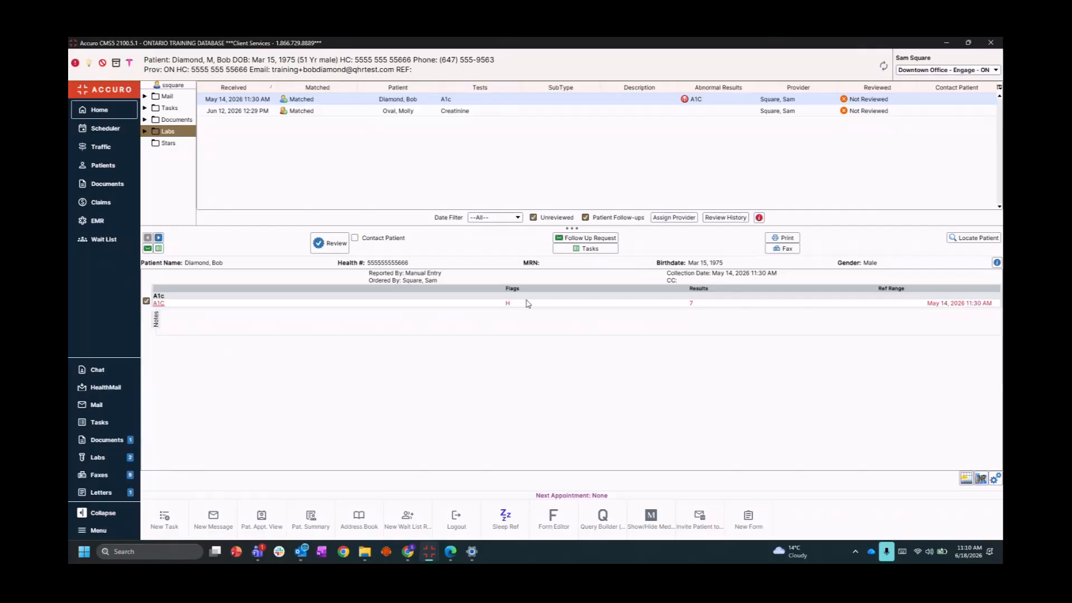
{"action": "left_click", "coordinate": [158, 249]}
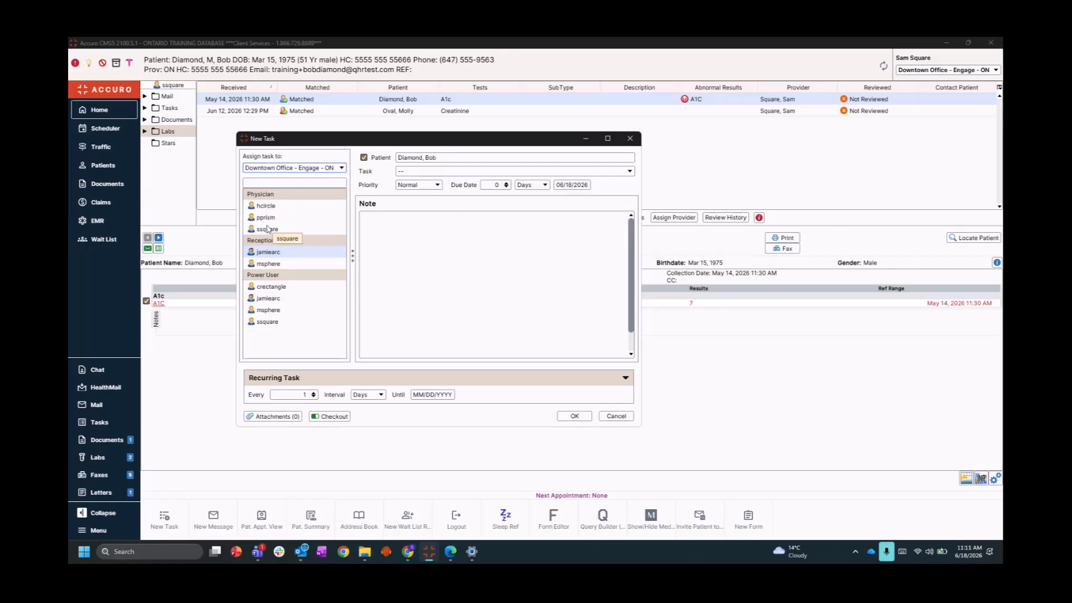
Assign the A1c follow-up task to the entire Reception group instead of individual users
{"action": "left_click", "coordinate": [262, 206]}
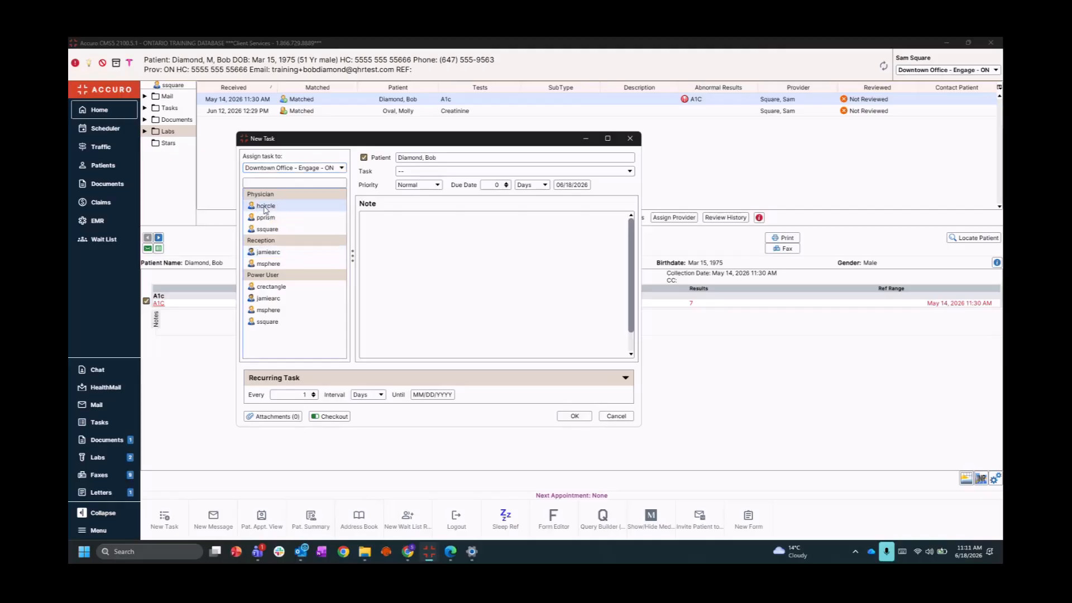
{"action": "left_click", "coordinate": [266, 323], "text": "shift"}
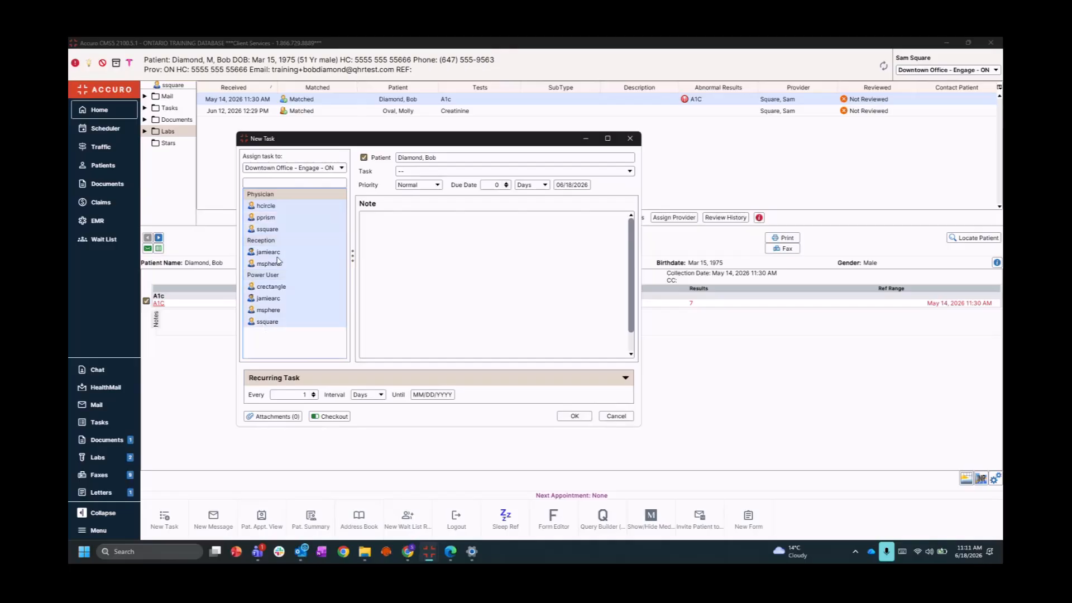
{"action": "left_click", "coordinate": [279, 341]}
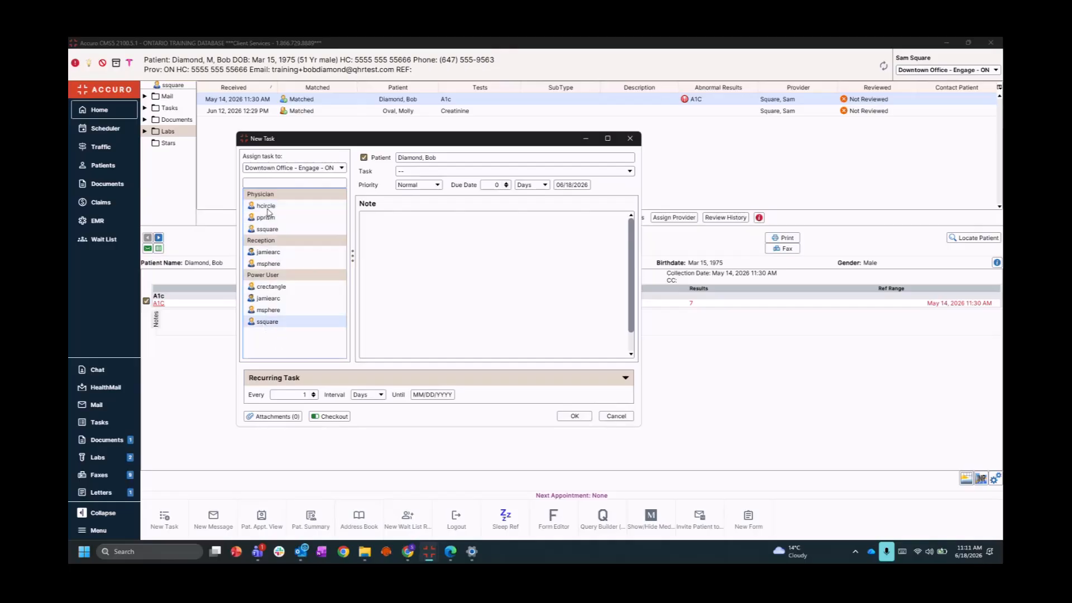
{"action": "left_click", "coordinate": [269, 206], "text": "ctrl"}
{"action": "left_click", "coordinate": [272, 252], "text": "ctrl"}
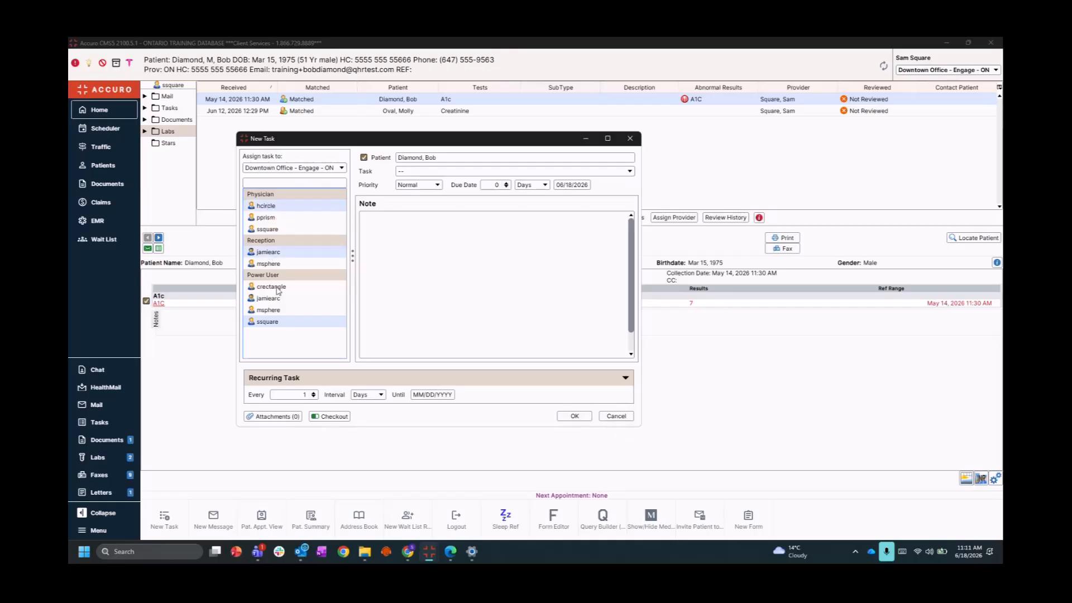
{"action": "left_click", "coordinate": [271, 299], "text": "ctrl"}
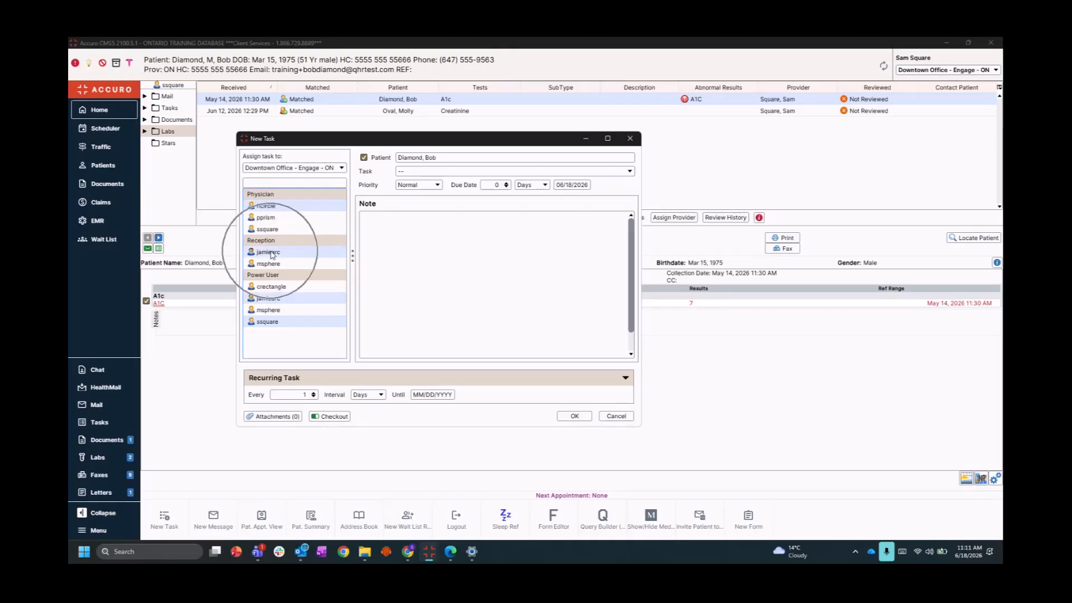
{"action": "left_click", "coordinate": [283, 356]}
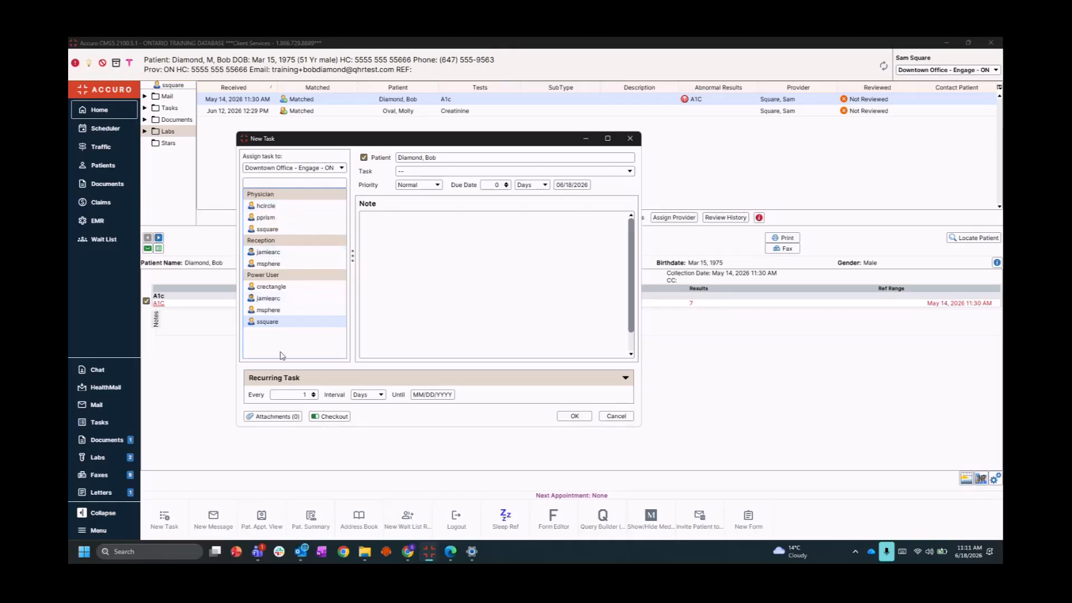
{"action": "left_click", "coordinate": [260, 242]}
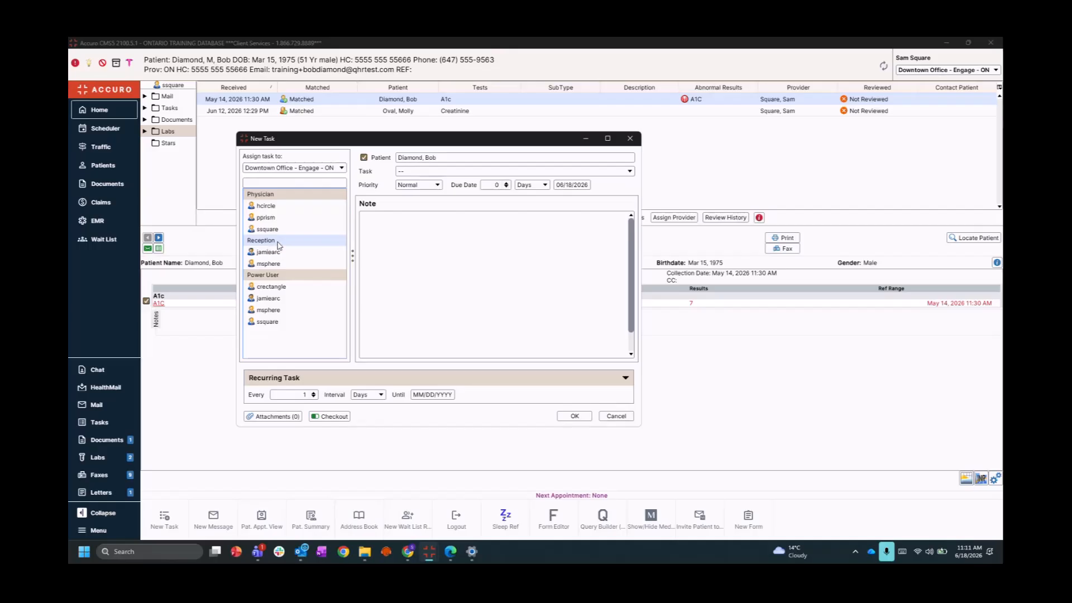
Save an Urgent Book Patient task with note '...ted Ac1 - please call patient and book'
{"action": "left_click", "coordinate": [413, 173]}
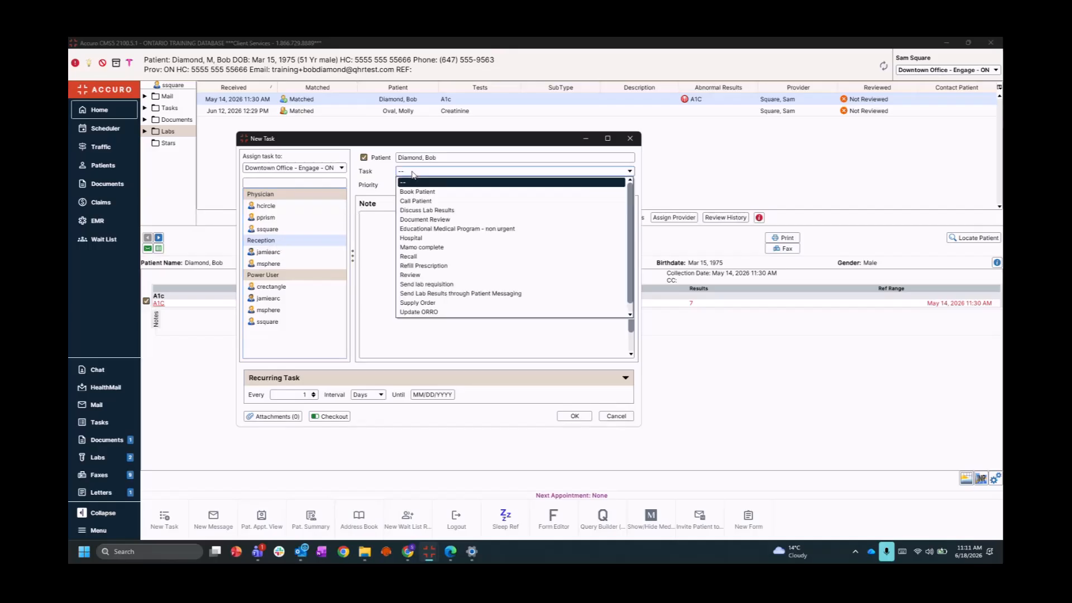
{"action": "left_click", "coordinate": [416, 192]}
{"action": "left_click", "coordinate": [418, 184]}
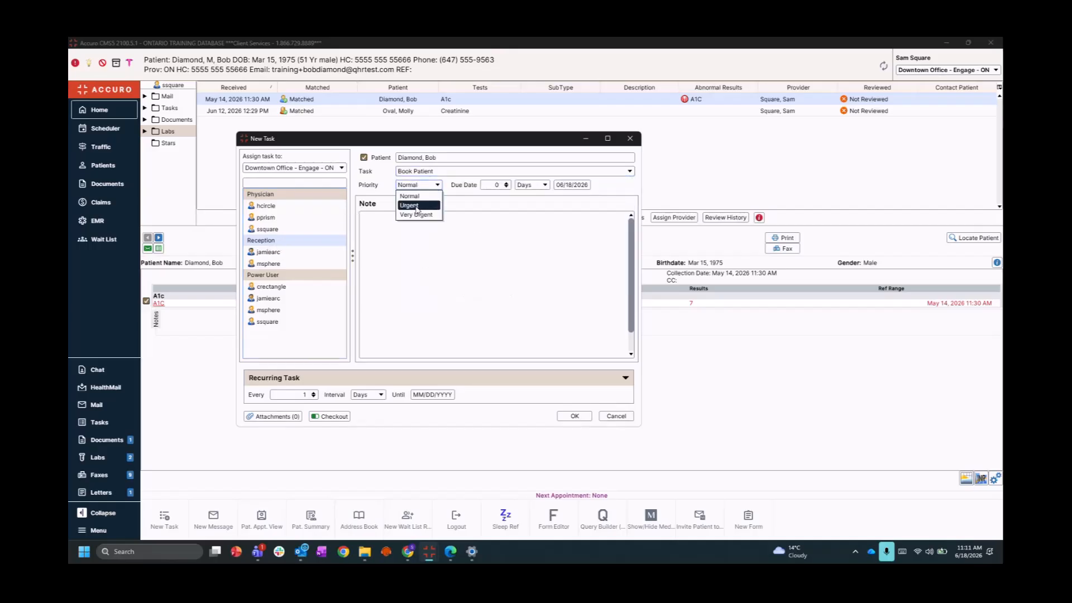
{"action": "left_click", "coordinate": [416, 207]}
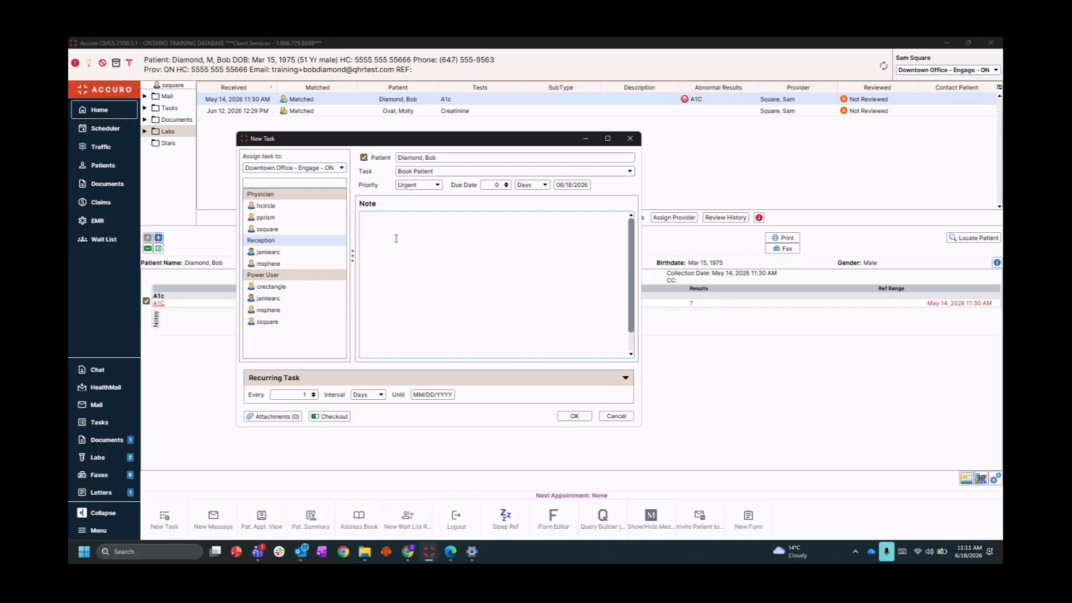
{"action": "type", "text": "ted Ac1 - please call patient and book him in."}
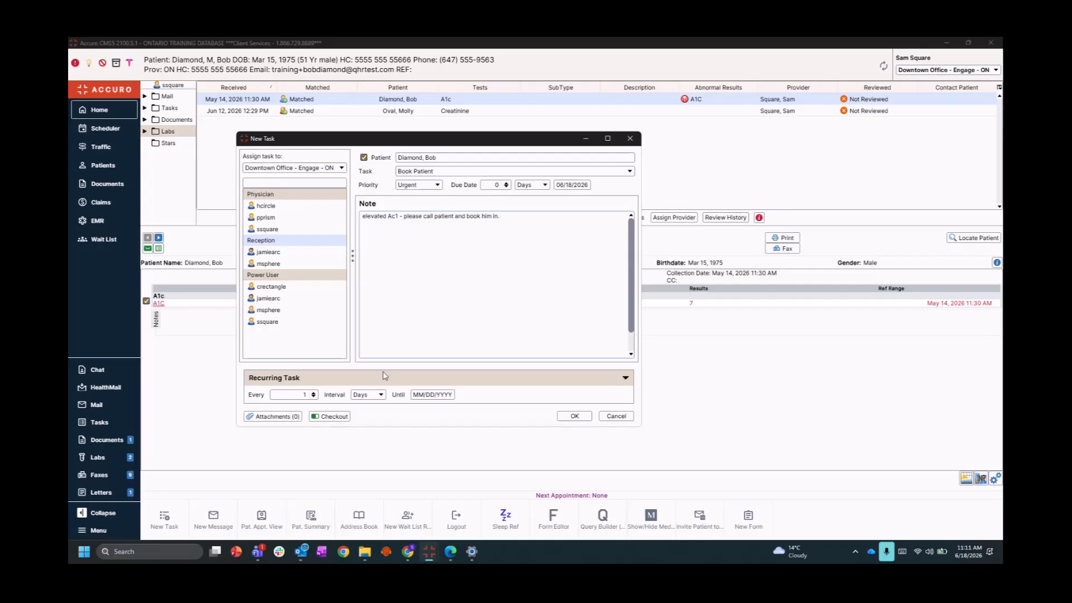
{"action": "left_click", "coordinate": [625, 378]}
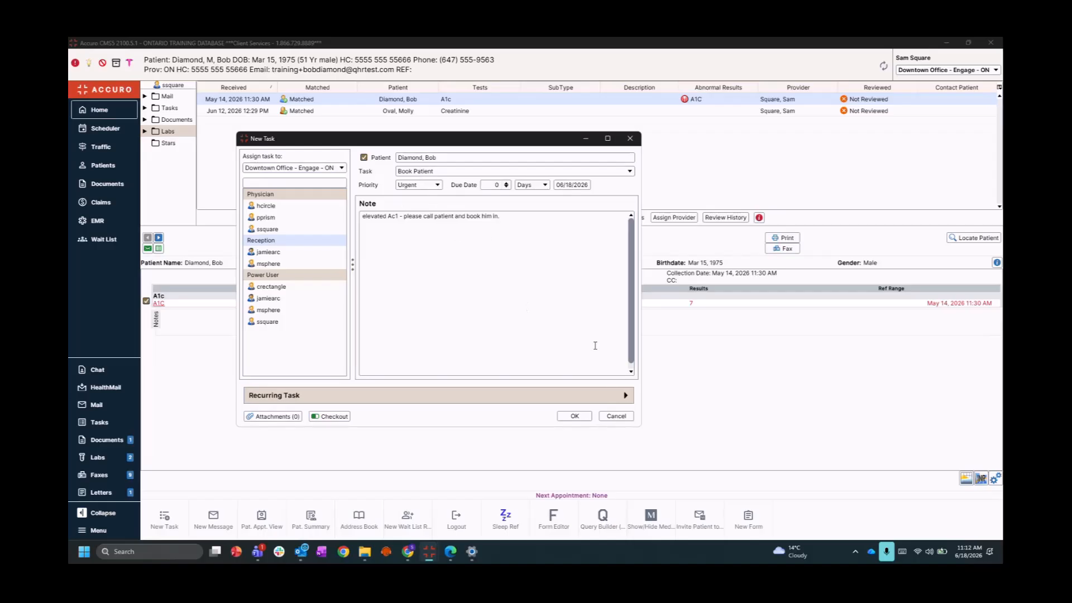
{"action": "left_click", "coordinate": [574, 416]}
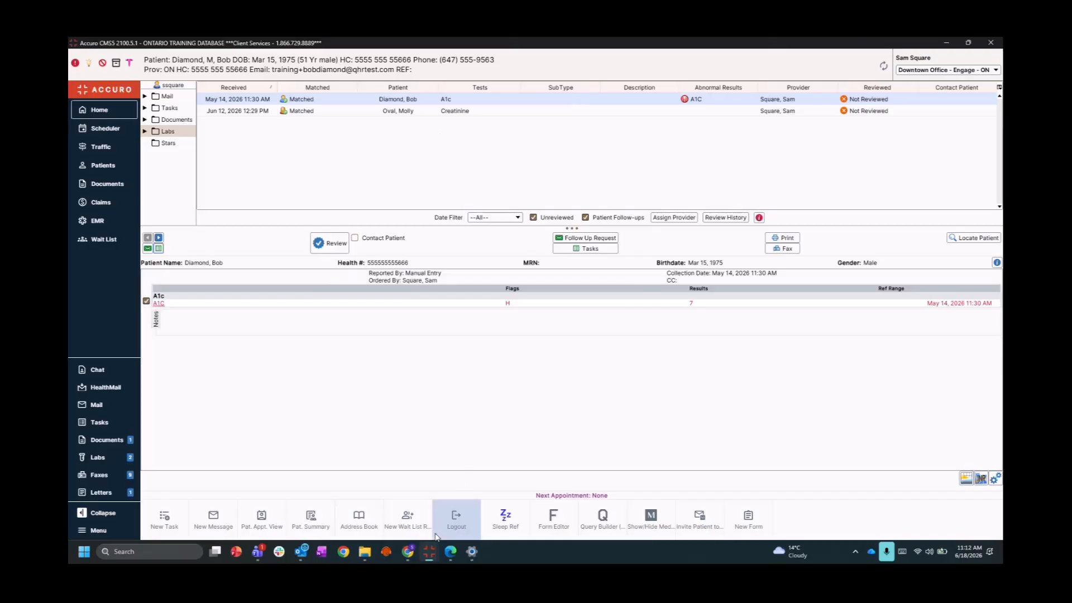
Switch to the reception user's Accuro window and close the Message Alerts popup
{"action": "mouse_move", "coordinate": [428, 553]}
{"action": "left_click", "coordinate": [392, 483]}
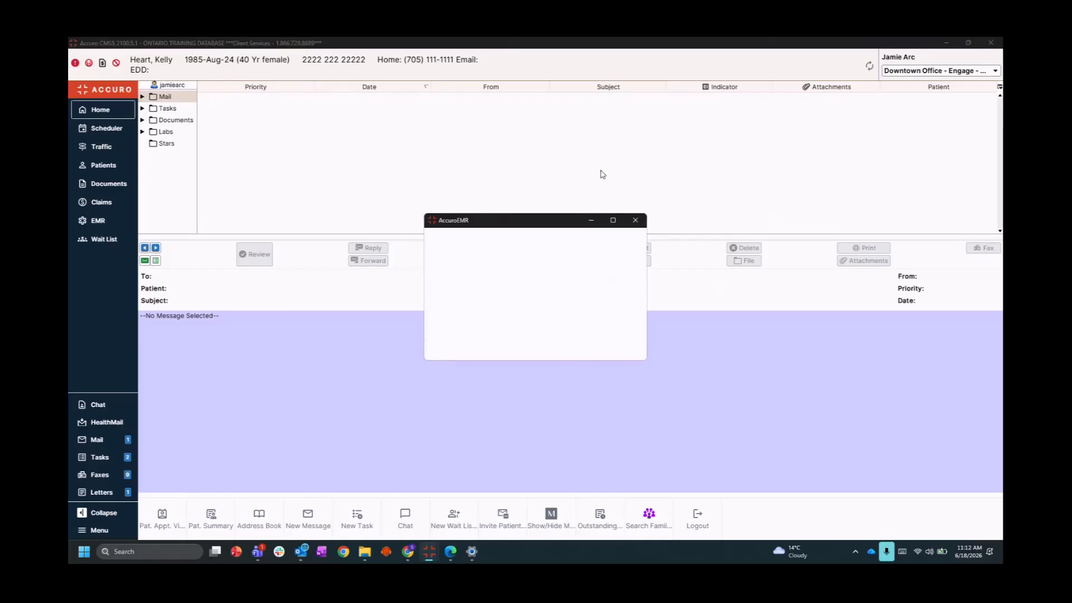
{"action": "left_click", "coordinate": [635, 225]}
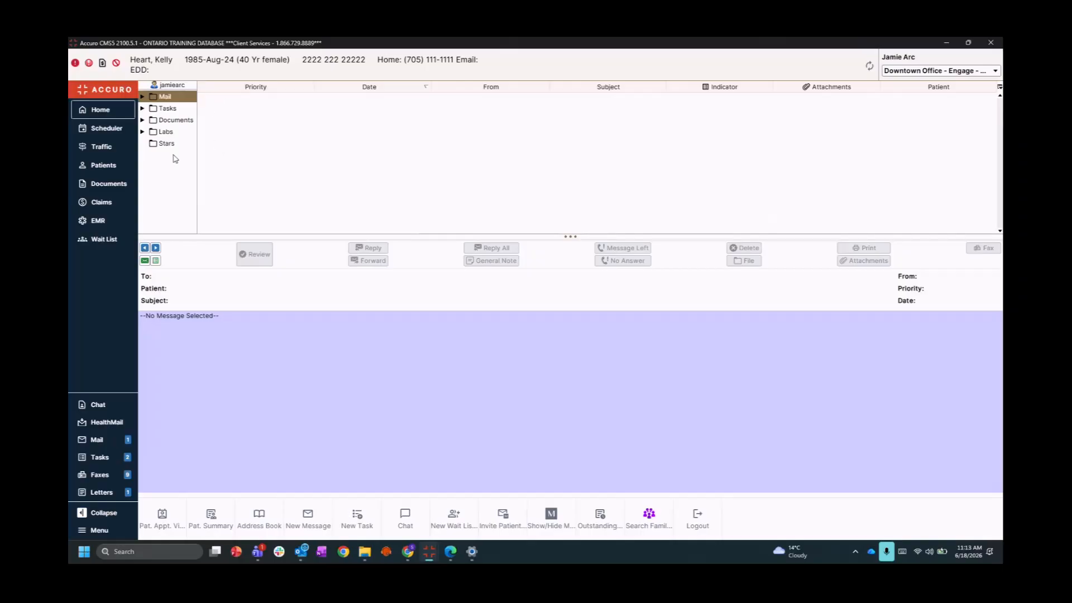
Send an Urgent 'Medication review' message with the pasted citalopram-reactions text to the patient's chart
{"action": "left_click", "coordinate": [144, 261]}
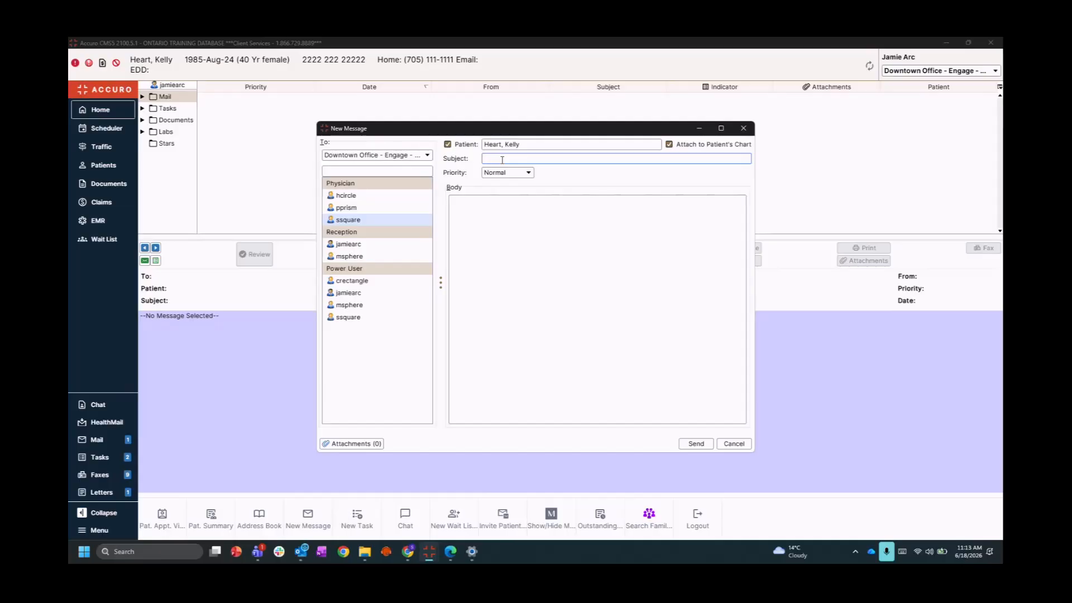
{"action": "type", "text": "Medication review"}
{"action": "left_click", "coordinate": [502, 172]}
{"action": "left_click", "coordinate": [497, 186]}
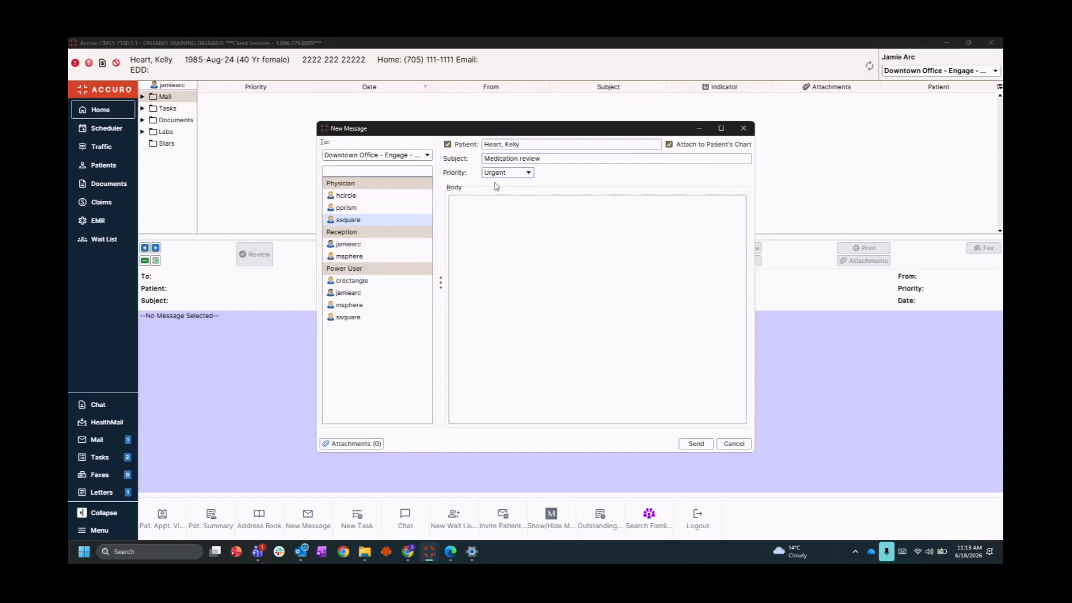
{"action": "left_click", "coordinate": [487, 236]}
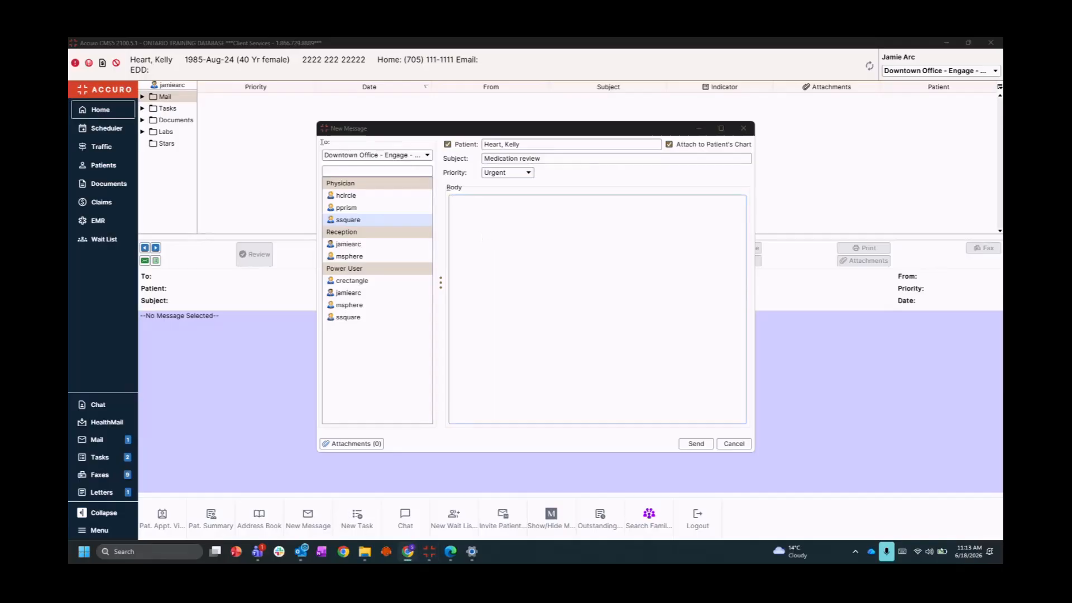
{"action": "left_click", "coordinate": [462, 233]}
{"action": "type", "text": "Kelly has called in as she needs a medication review of her citalopram. She is experiencing some negative reactions."}
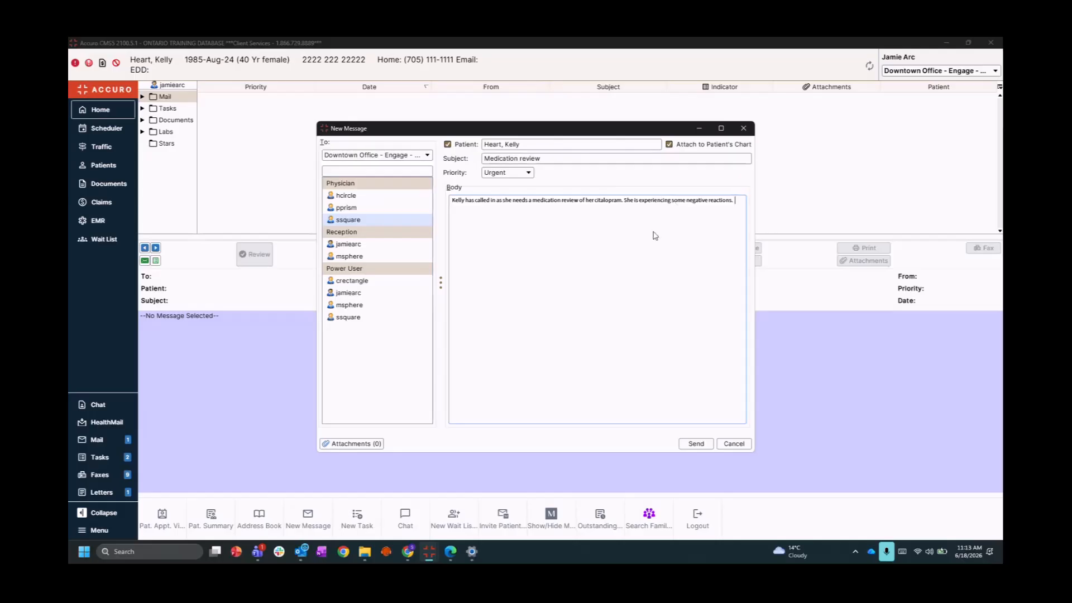
{"action": "left_click", "coordinate": [694, 445]}
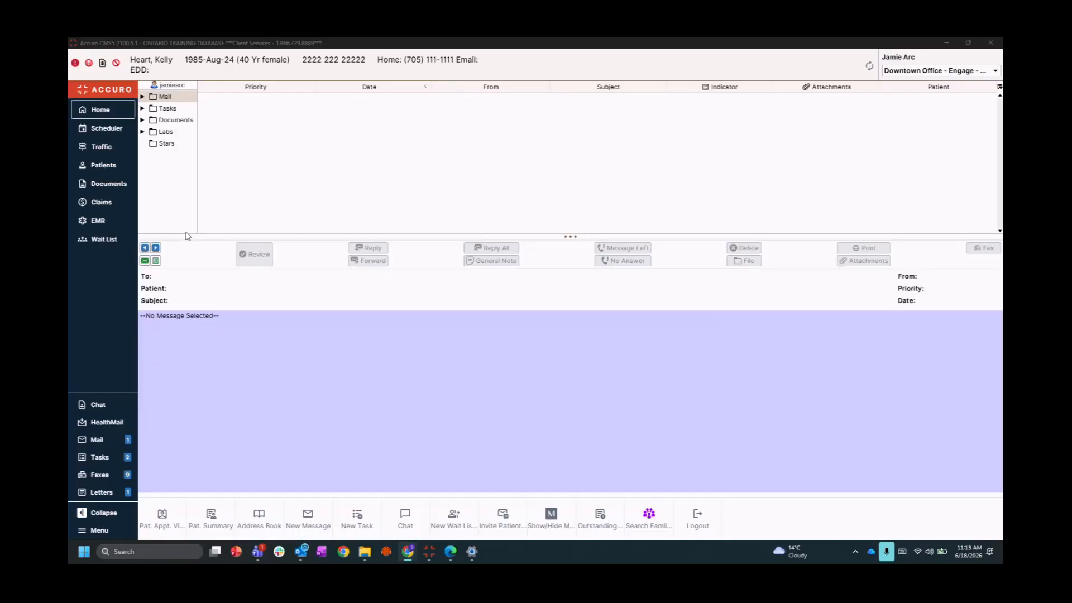
Send an unlinked 'supply order' message asking which surgical glove size is preferred
{"action": "left_click", "coordinate": [145, 262]}
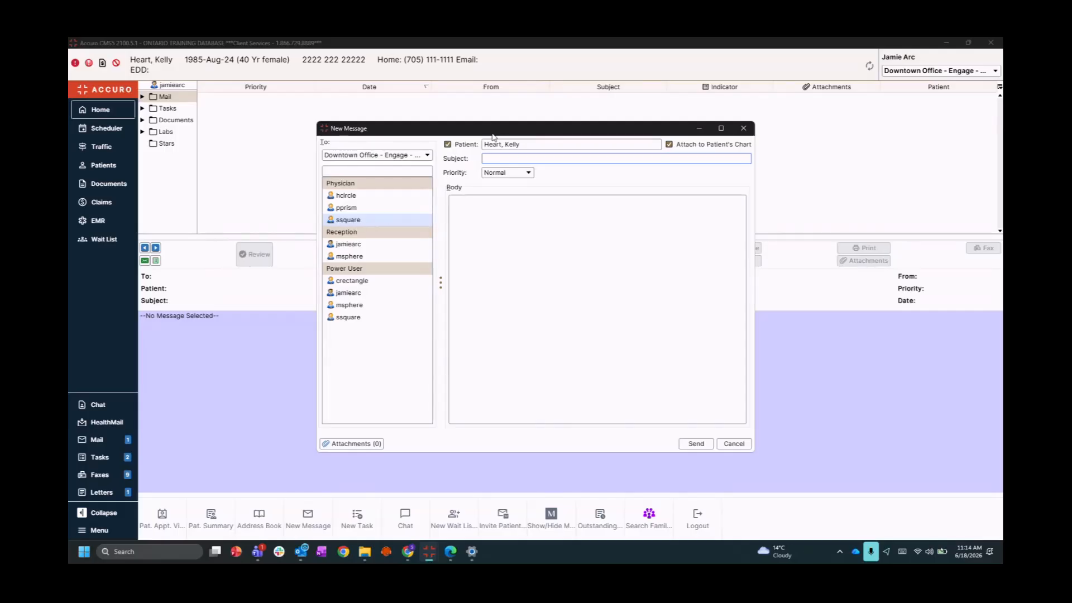
{"action": "left_click", "coordinate": [448, 145]}
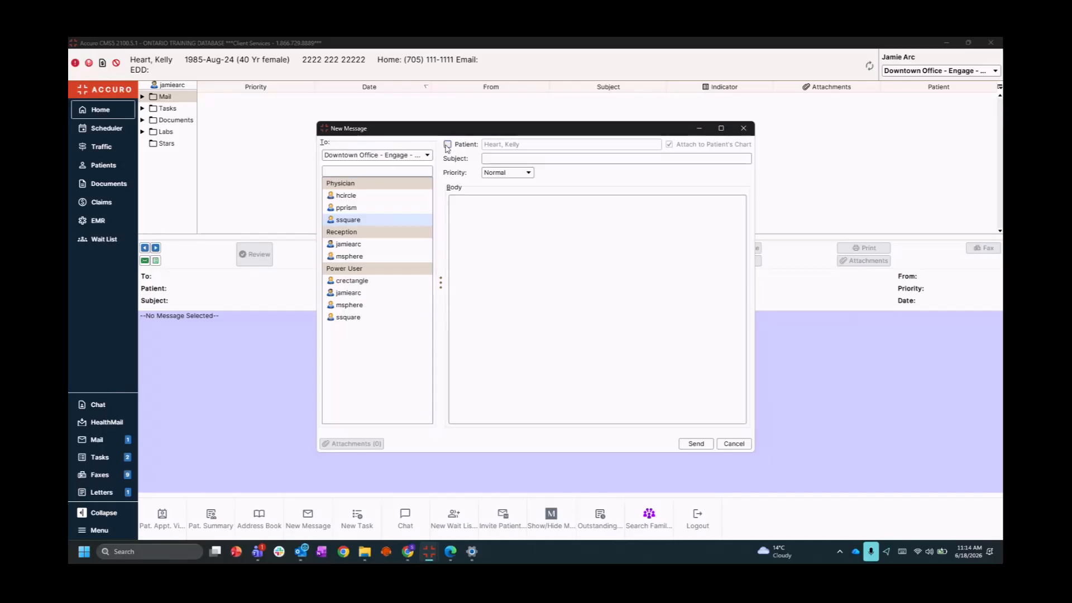
{"action": "left_click", "coordinate": [487, 158]}
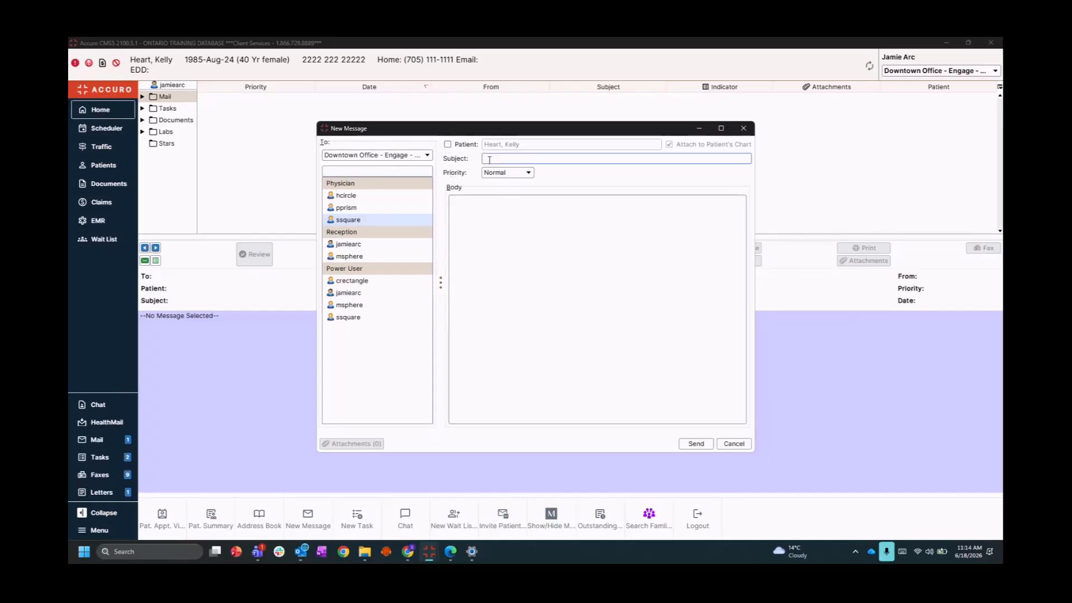
{"action": "type", "text": "supply order"}
{"action": "left_click", "coordinate": [487, 223]}
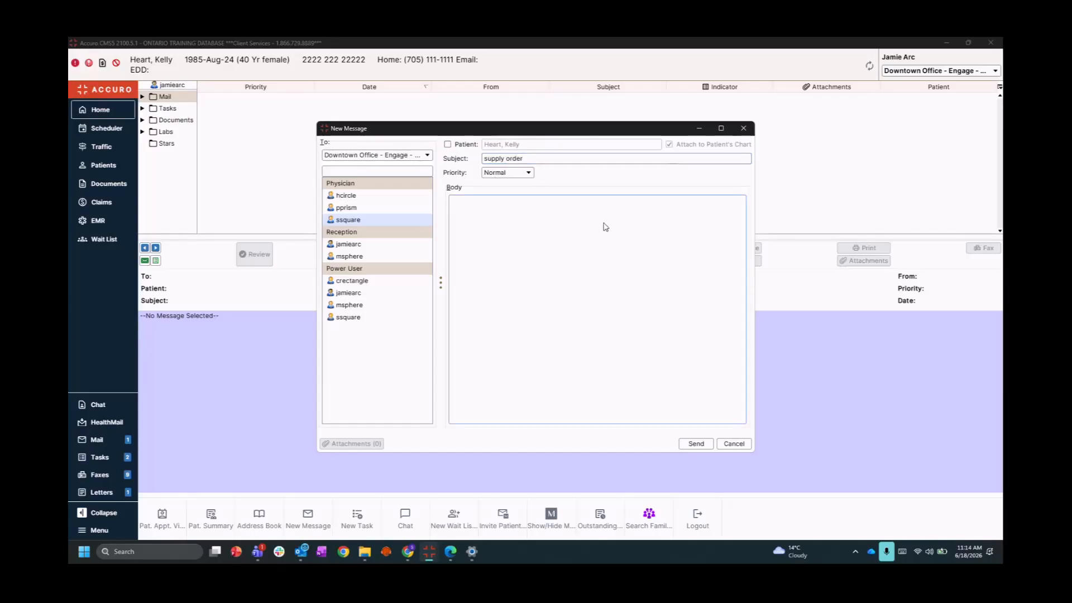
{"action": "type", "text": "puuting in an order for surgi"}
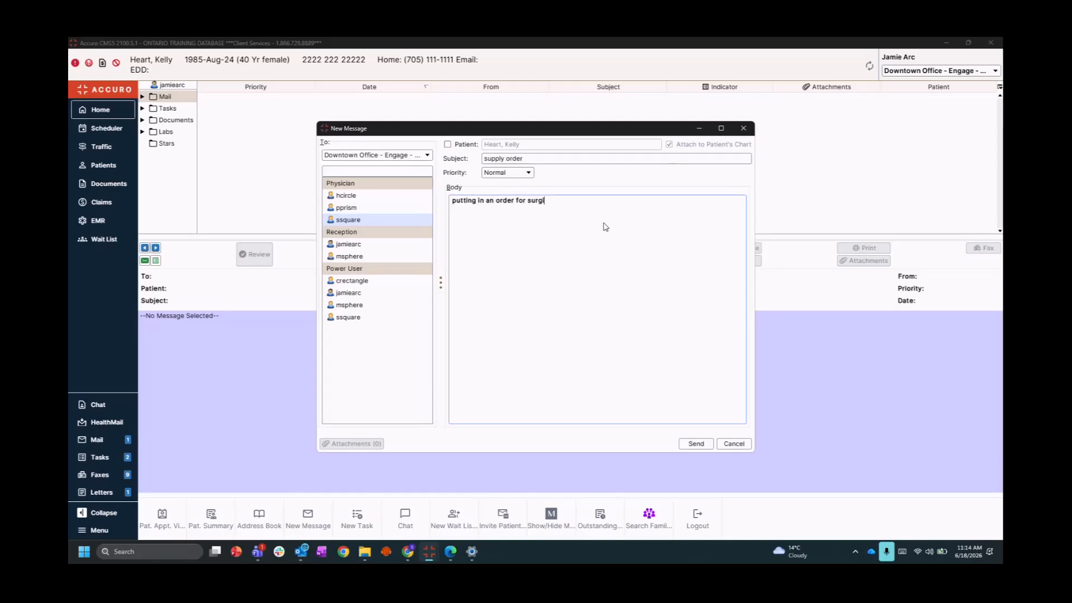
{"action": "type", "text": "cal gloves - what size do you prefer?"}
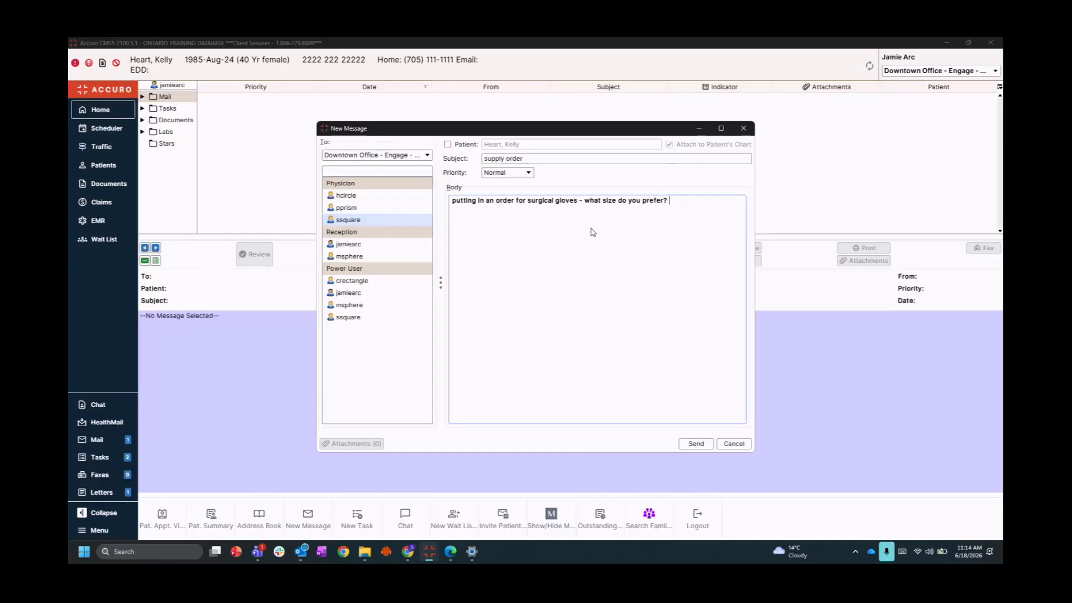
{"action": "left_click", "coordinate": [691, 446]}
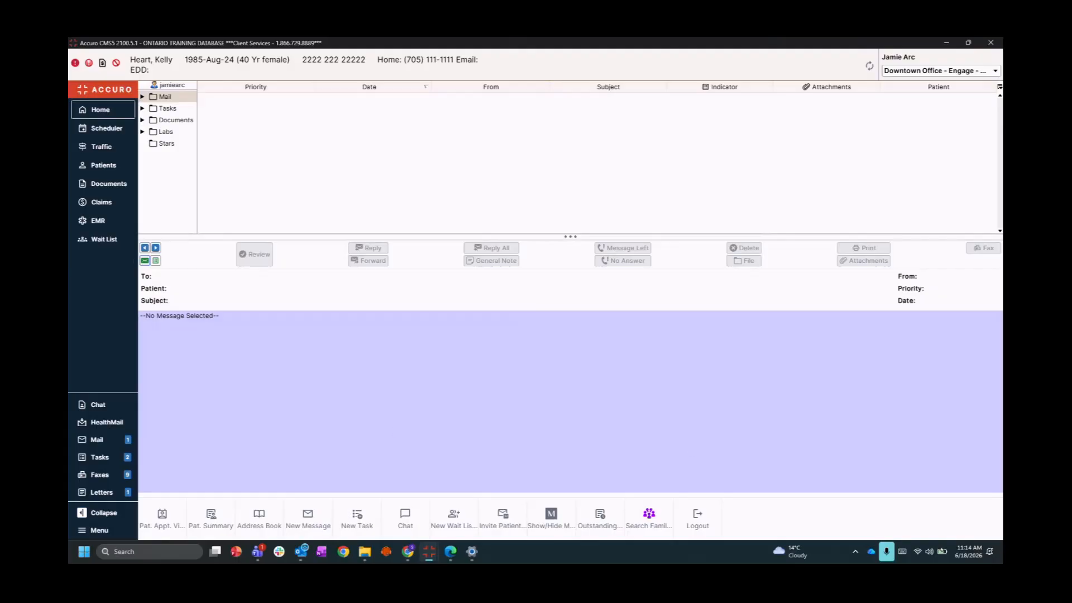
Send an unlinked 'Out of office tomorrow' message saying you are booked off tomorrow
{"action": "left_click", "coordinate": [145, 261]}
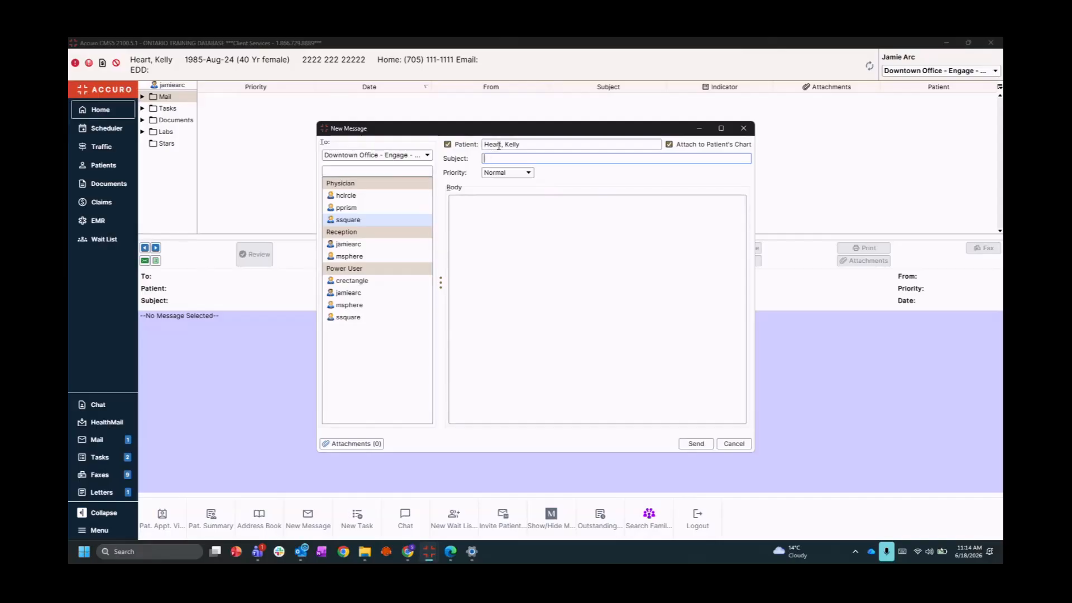
{"action": "left_click", "coordinate": [448, 145]}
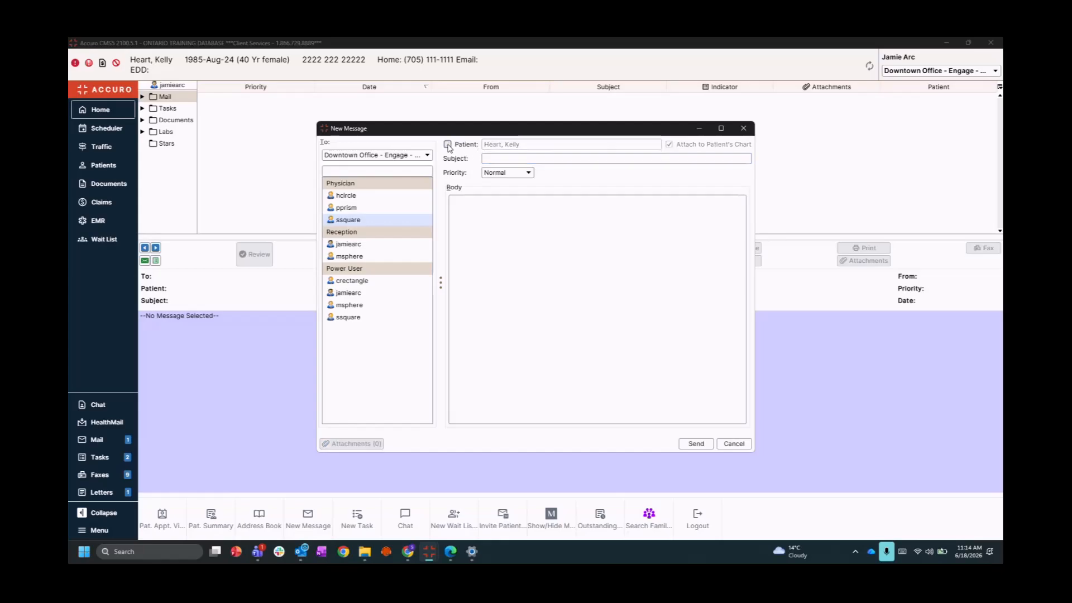
{"action": "left_click", "coordinate": [492, 158]}
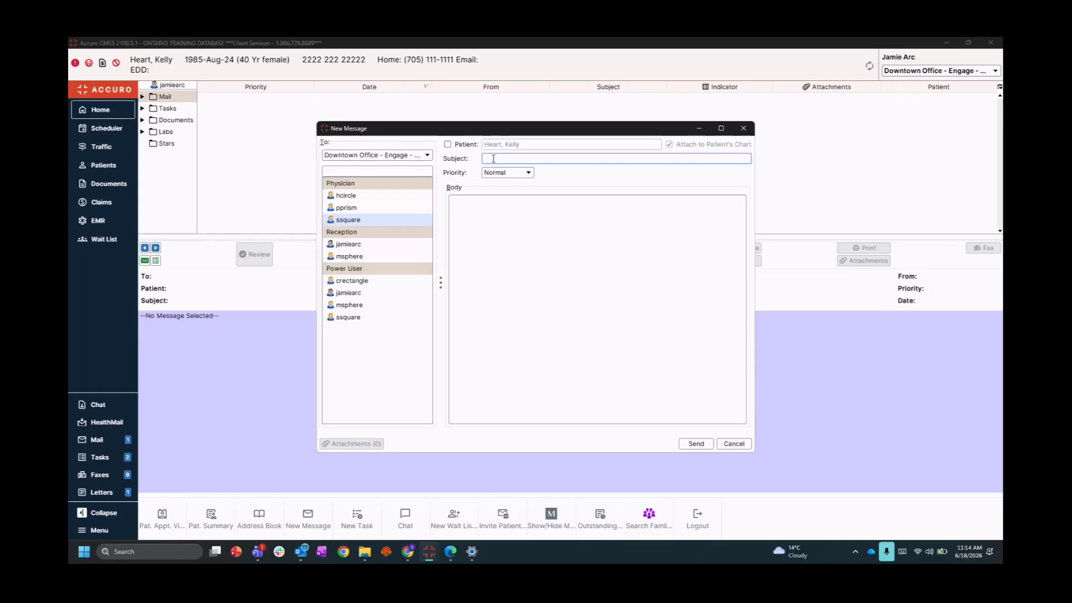
{"action": "type", "text": "Out of office tomorrow"}
{"action": "left_click", "coordinate": [463, 228]}
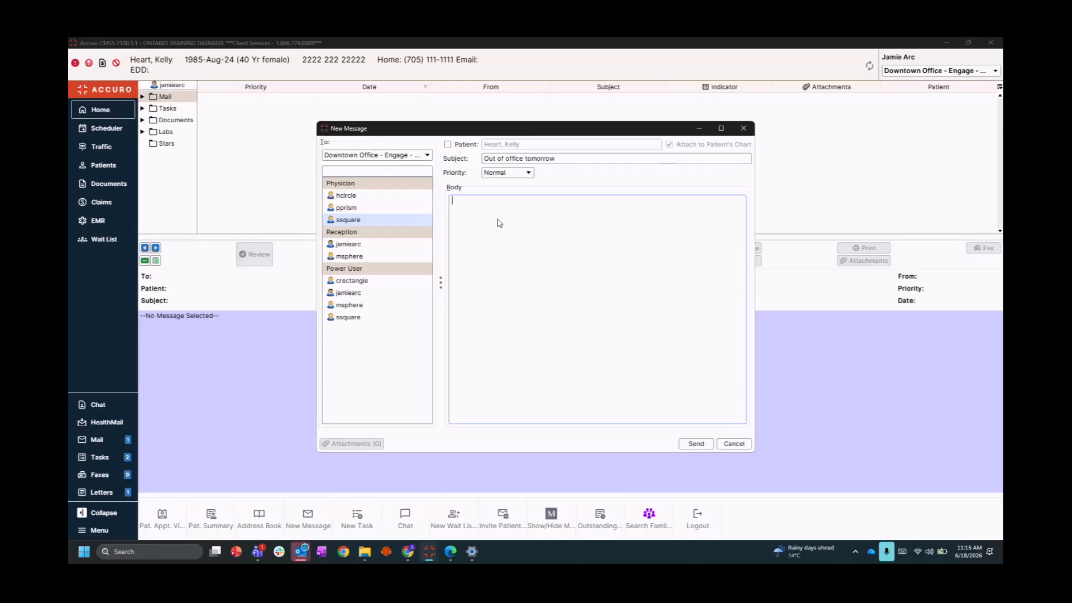
{"action": "type", "text": "Just a reminder I am booked off "}
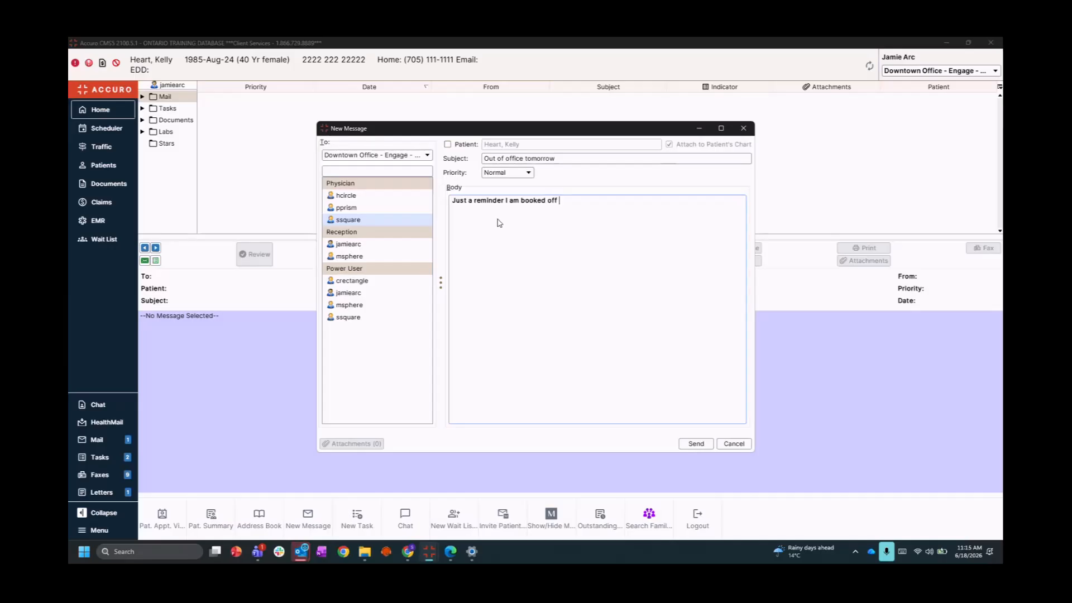
{"action": "type", "text": "for tomorrow - have a great weekend!"}
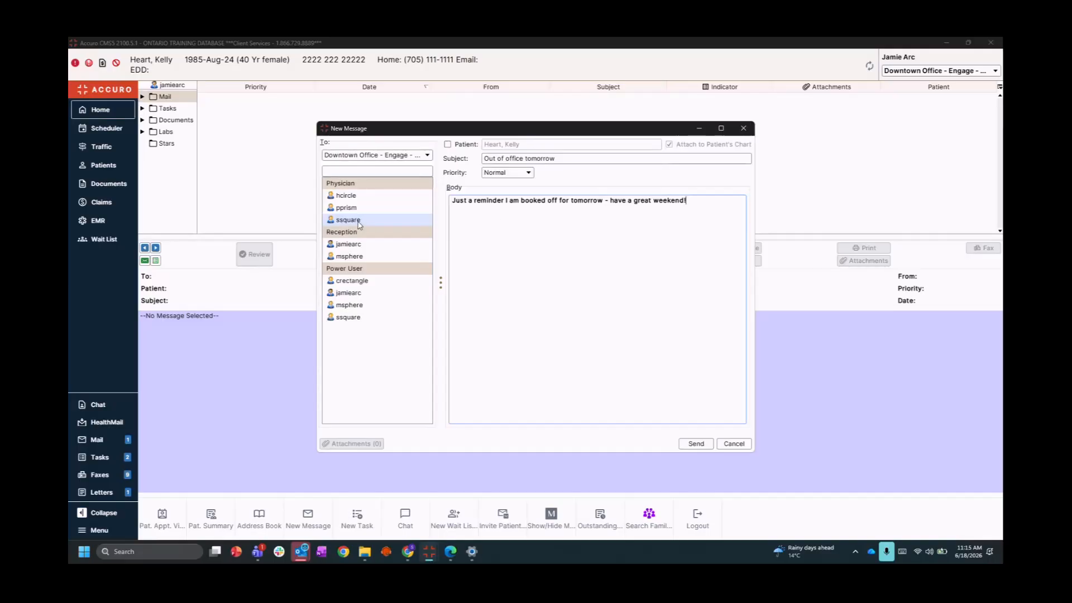
{"action": "left_click", "coordinate": [696, 443]}
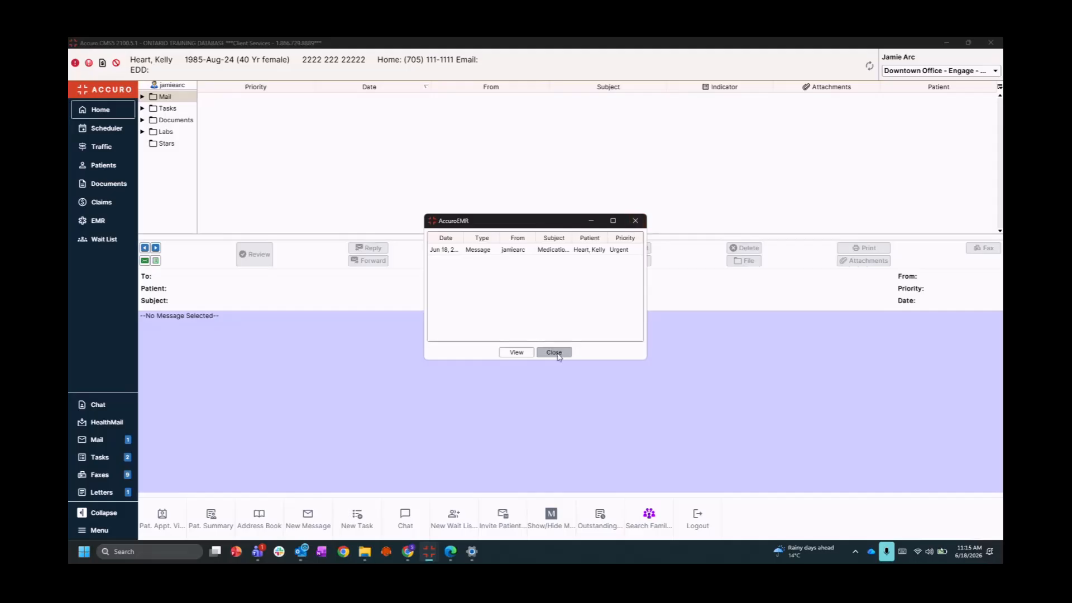
Close the urgent-messages reminder and open the urgent Book Patient task in the Tasks folder
{"action": "left_click", "coordinate": [557, 356]}
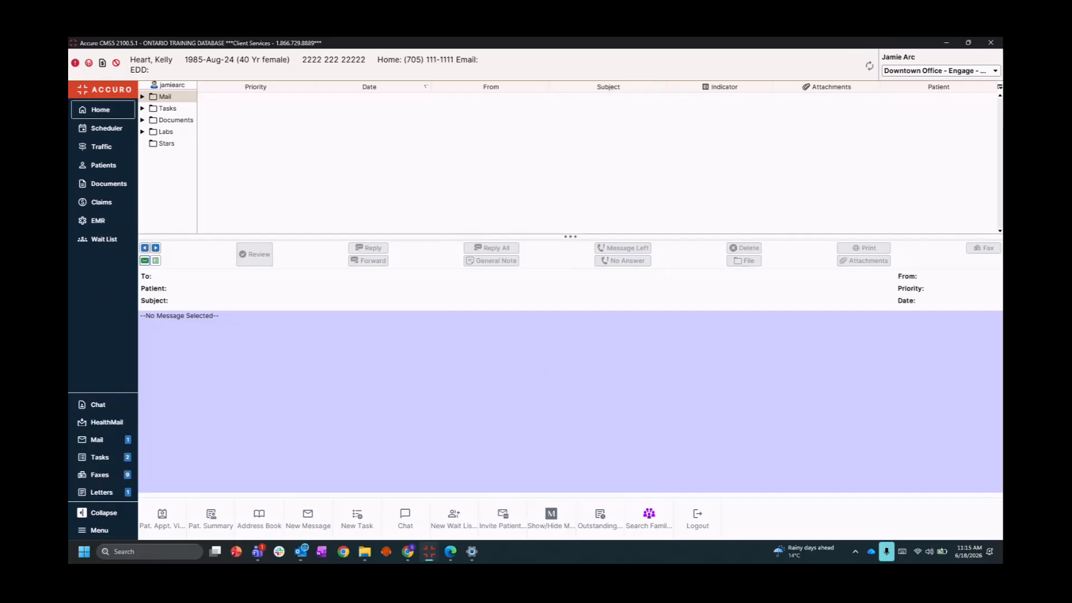
{"action": "left_click", "coordinate": [166, 110]}
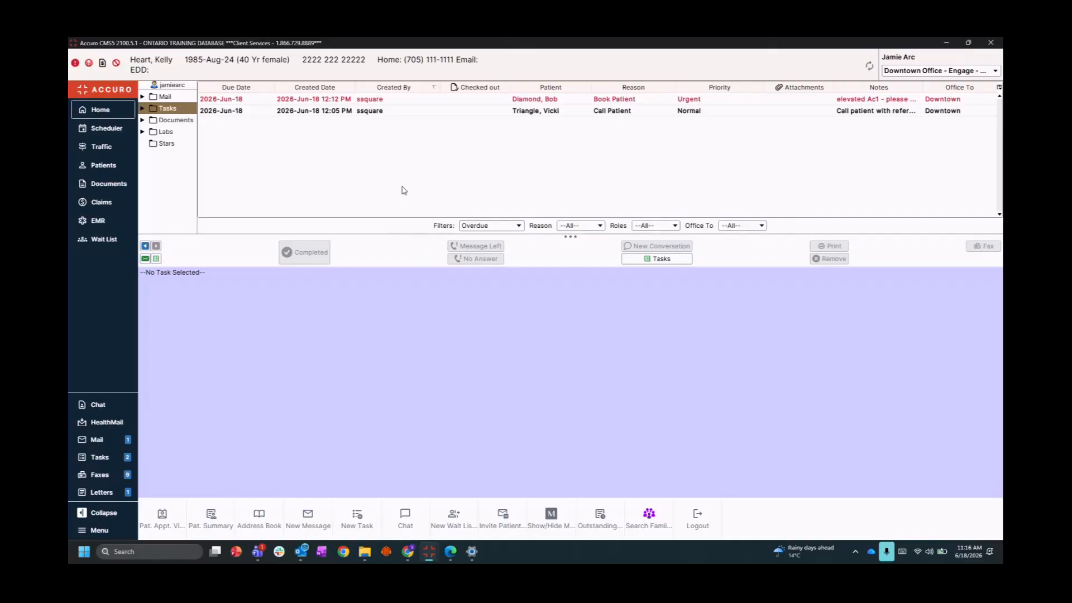
{"action": "left_click", "coordinate": [337, 101]}
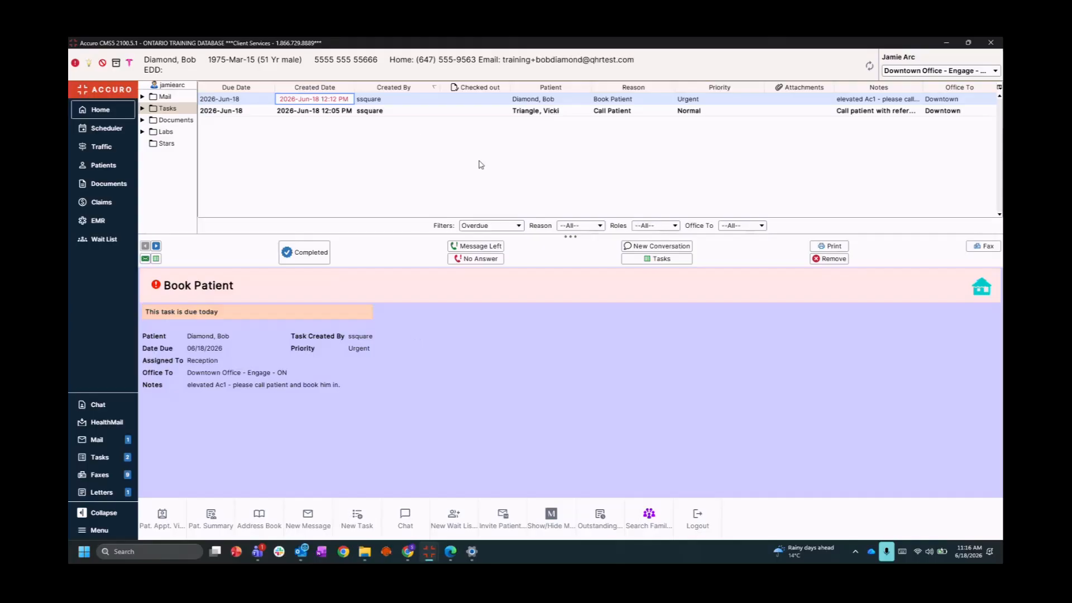
{"action": "left_click", "coordinate": [568, 236]}
{"action": "mouse_move", "coordinate": [568, 236]}
{"action": "left_mouse_down"}
{"action": "mouse_move", "coordinate": [569, 190]}
{"action": "mouse_move", "coordinate": [557, 239]}
{"action": "left_mouse_up"}
{"action": "right_click", "coordinate": [452, 365]}
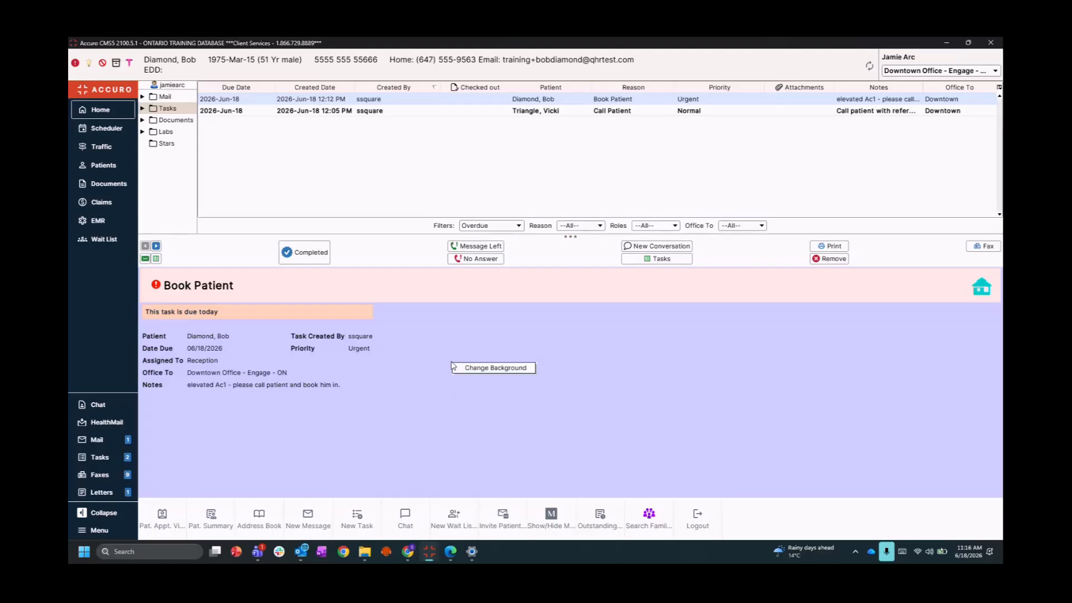
{"action": "left_click", "coordinate": [494, 368]}
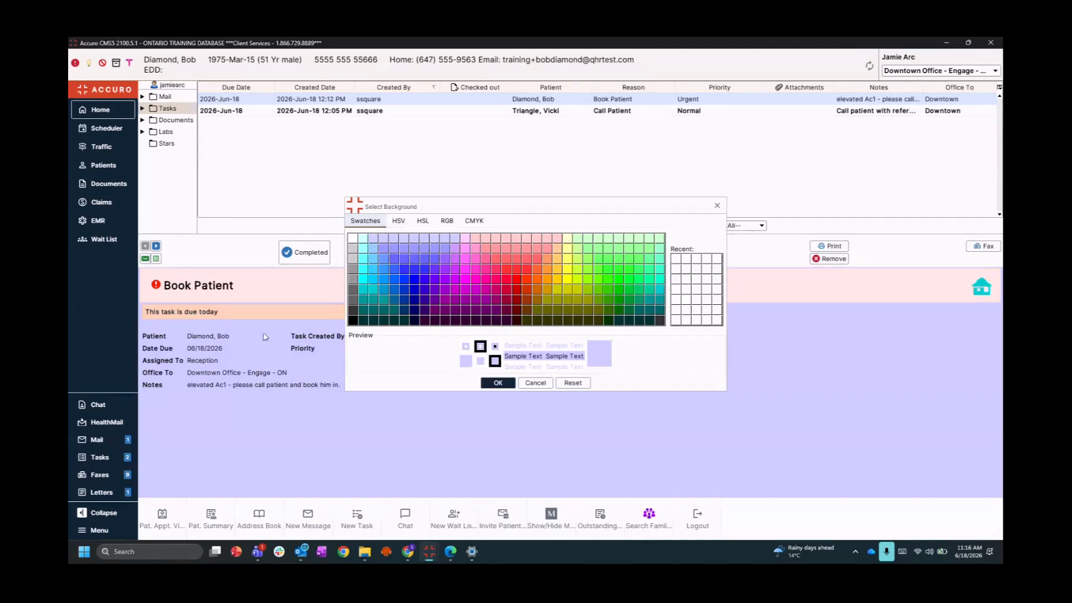
{"action": "left_click", "coordinate": [716, 206]}
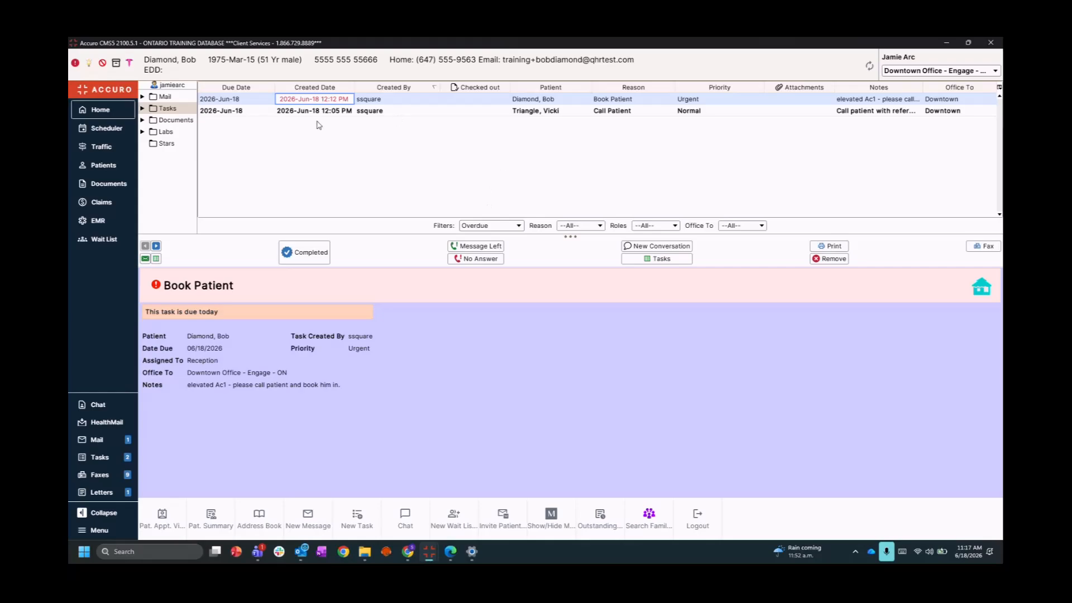
Record a Message Left attempt on the Call Patient task and mark it Completed
{"action": "left_click", "coordinate": [347, 114]}
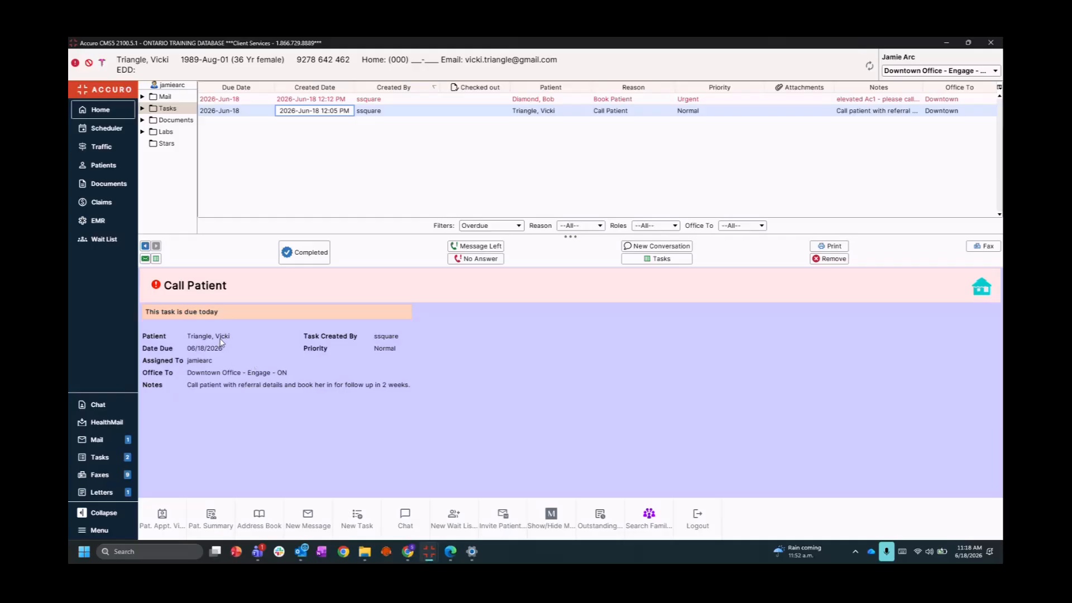
{"action": "left_click", "coordinate": [469, 247]}
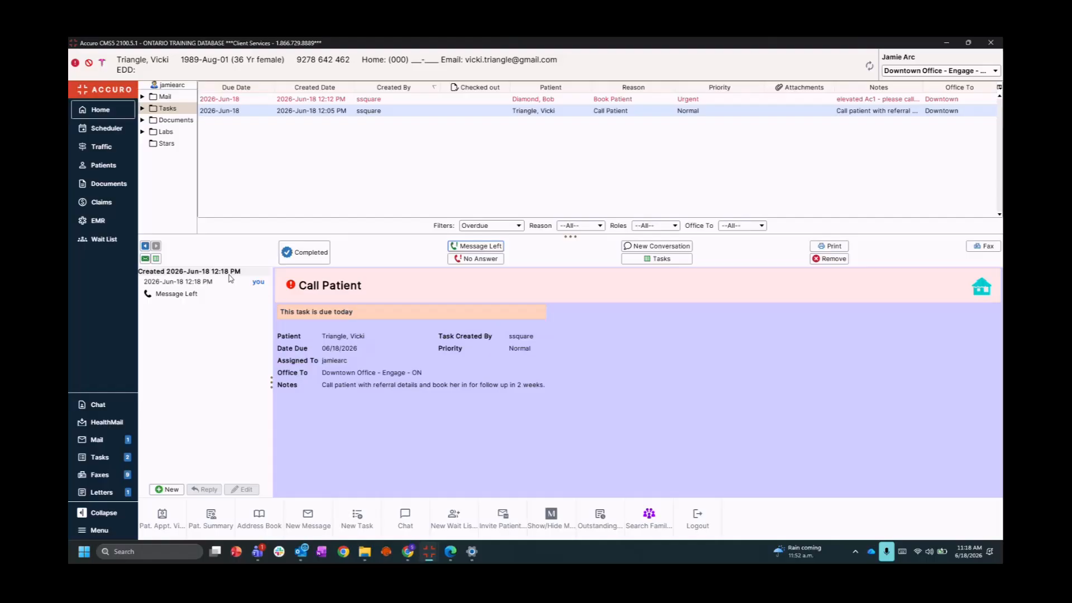
{"action": "left_click", "coordinate": [301, 254]}
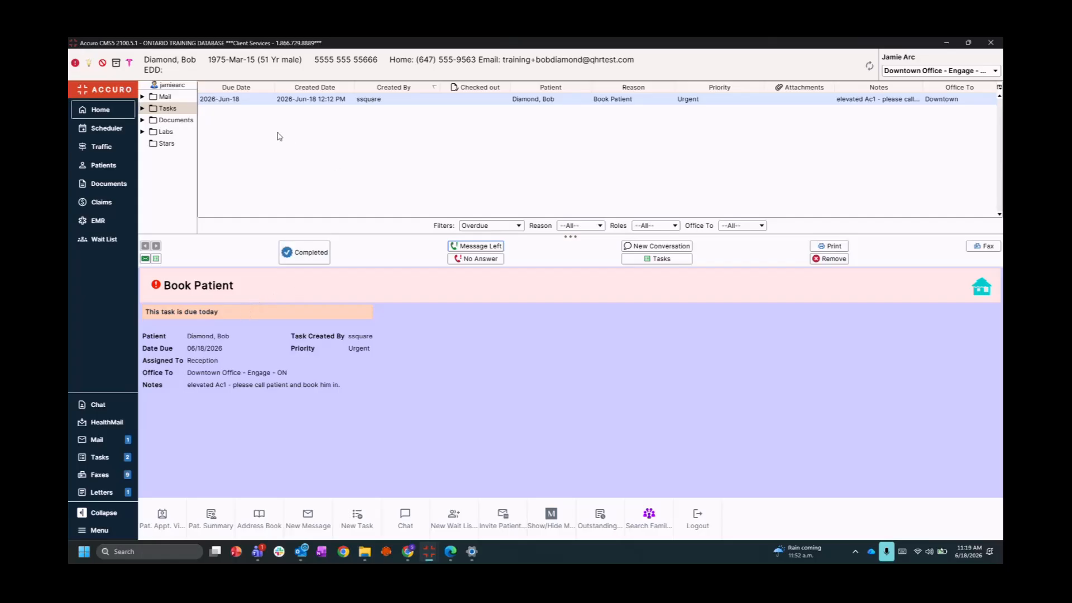
{"action": "left_click", "coordinate": [142, 110]}
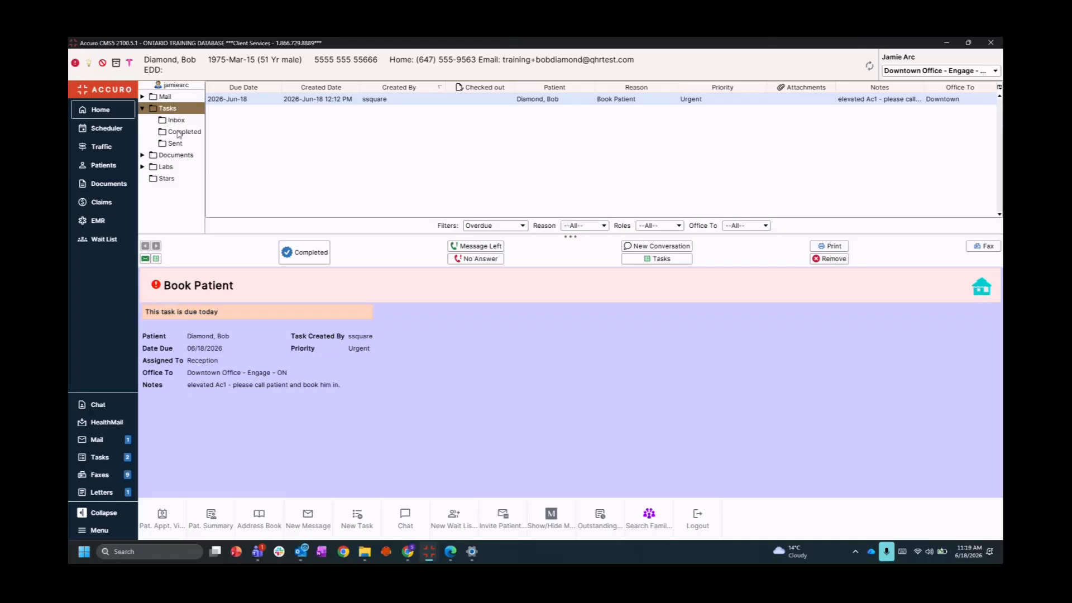
{"action": "left_click", "coordinate": [179, 133]}
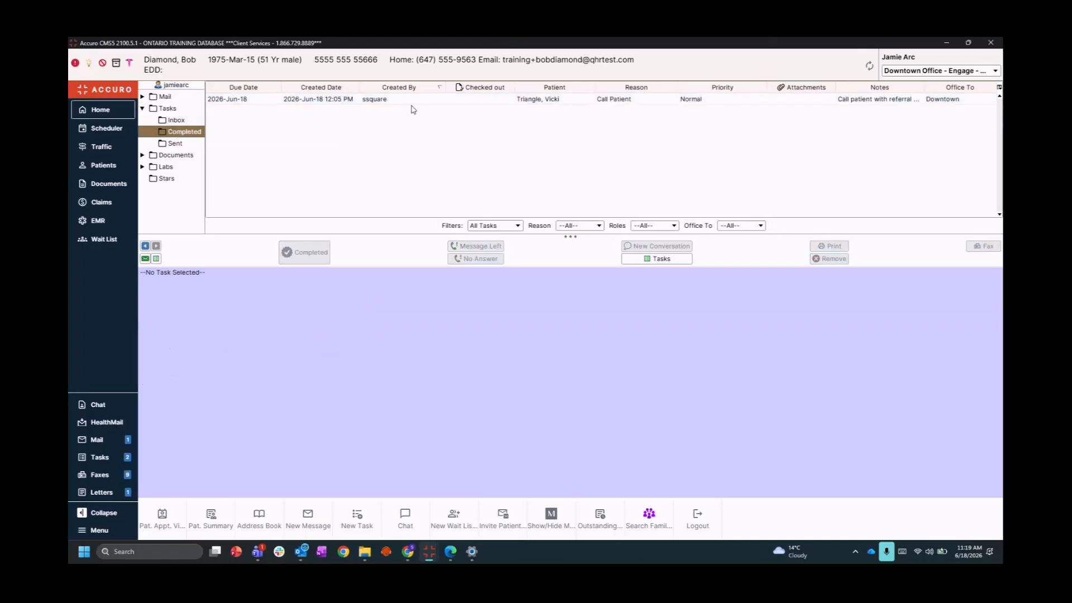
{"action": "left_click", "coordinate": [172, 143]}
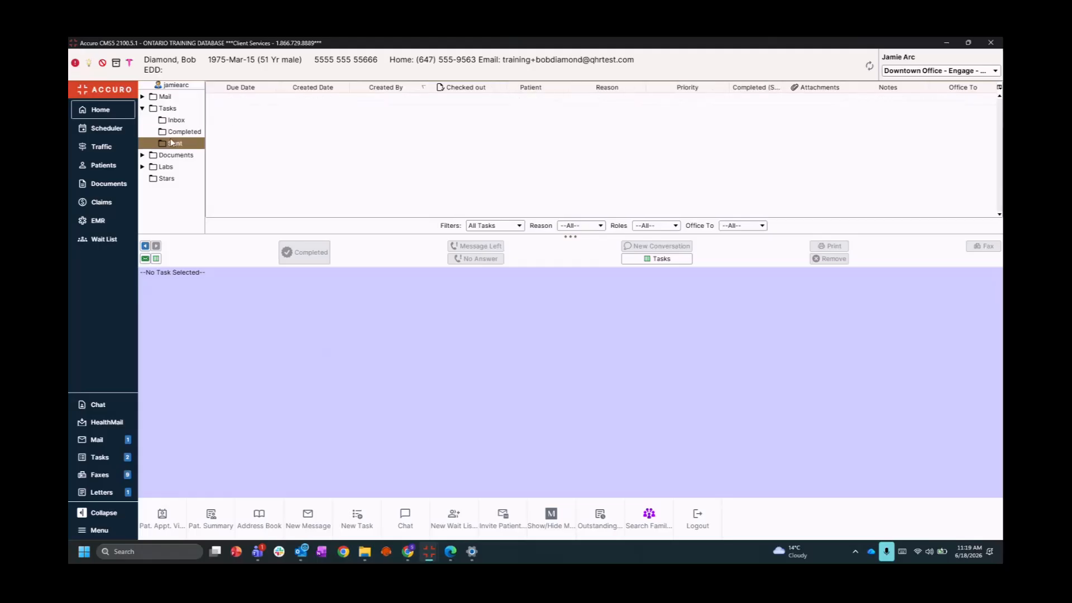
{"action": "left_click", "coordinate": [166, 109]}
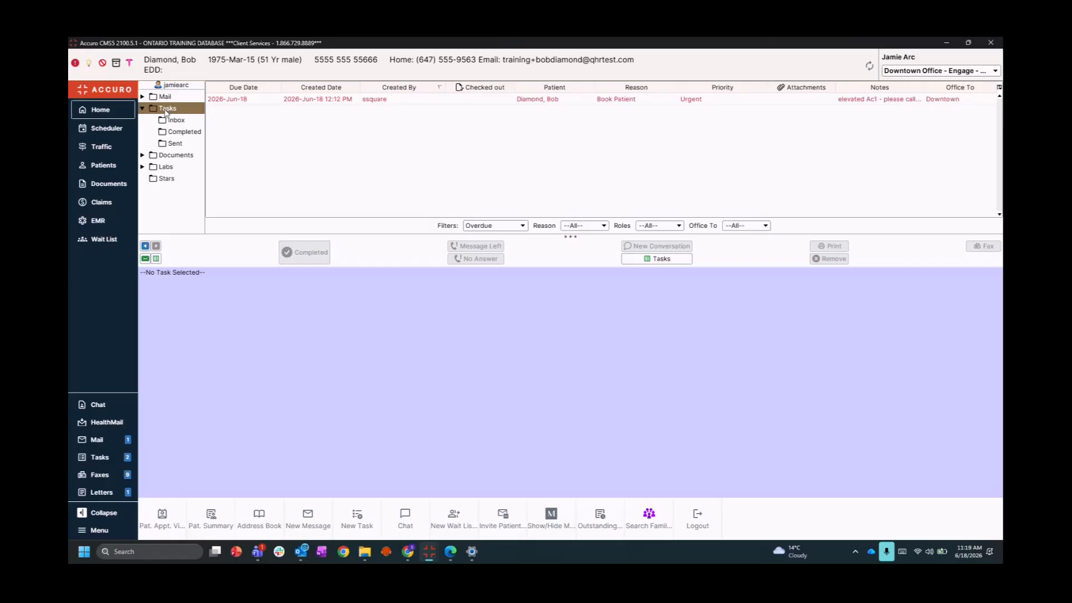
{"action": "left_click", "coordinate": [141, 110]}
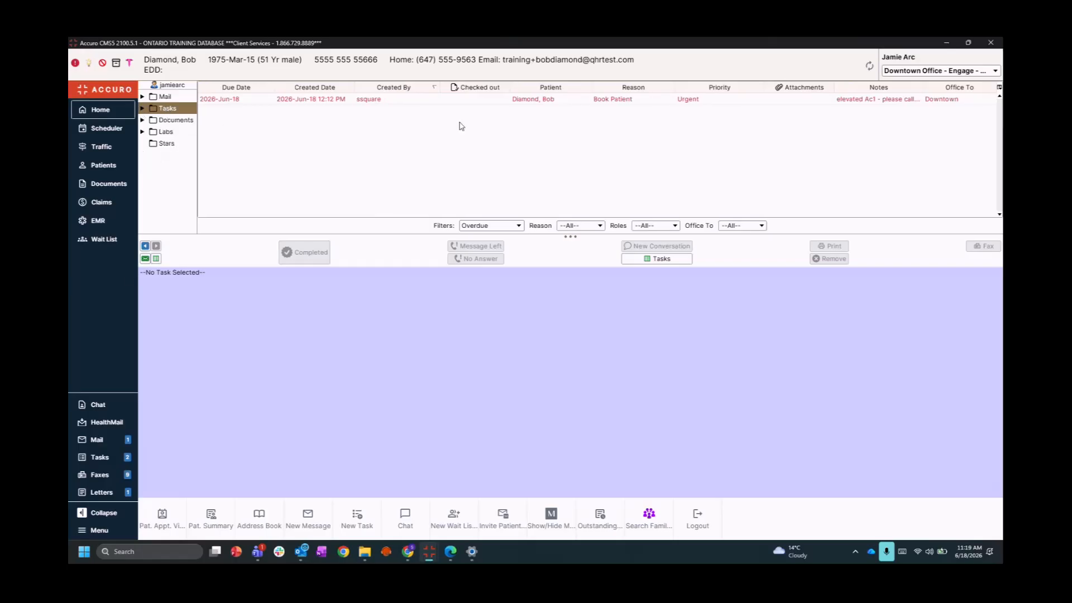
{"action": "left_click", "coordinate": [410, 104]}
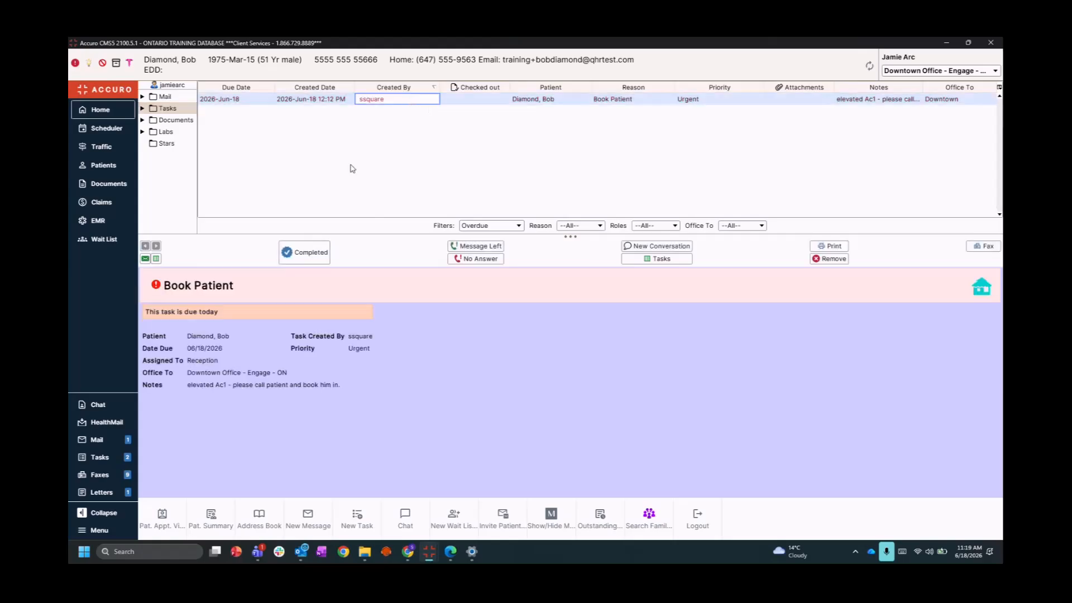
{"action": "left_click_drag", "start_coordinate": [188, 386], "coordinate": [333, 399]}
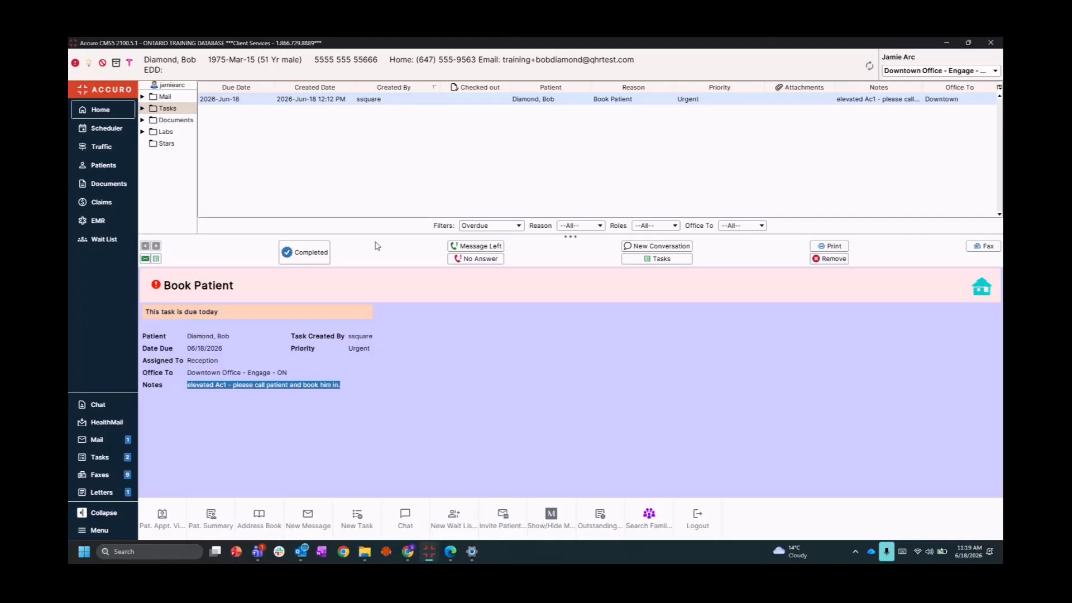
{"action": "left_click", "coordinate": [197, 361]}
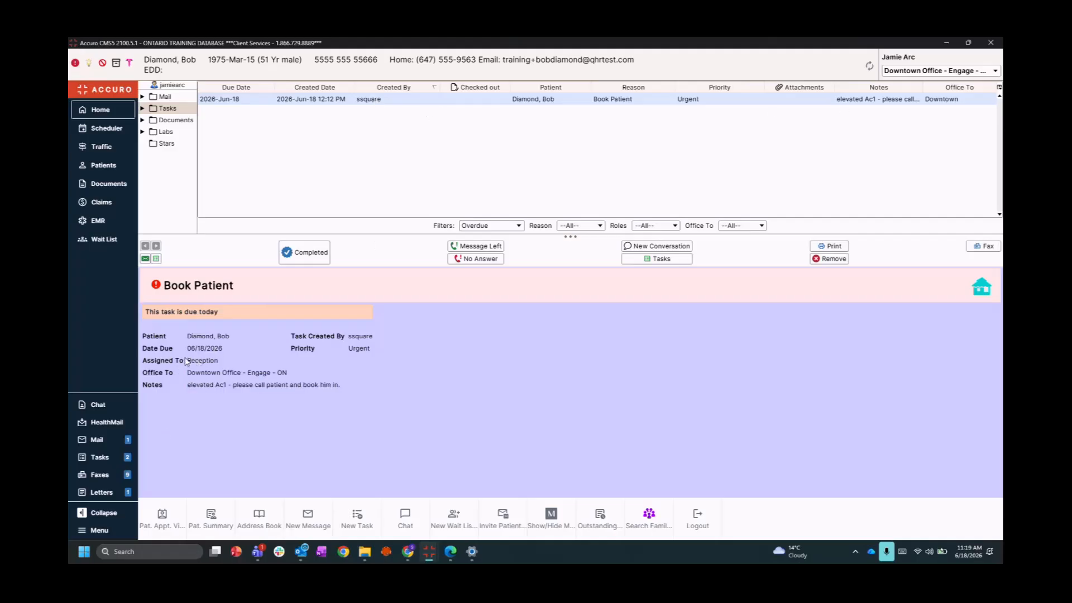
{"action": "left_click_drag", "start_coordinate": [185, 360], "coordinate": [229, 361]}
Check out the Book Patient task to yourself in Edit Task and save it
{"action": "double_click", "coordinate": [312, 100]}
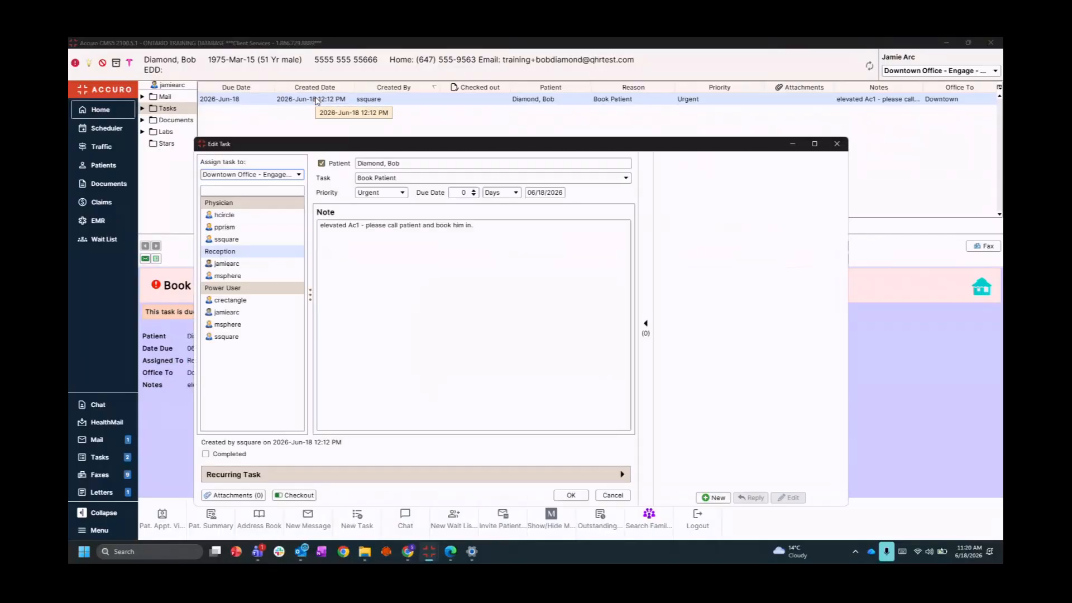
{"action": "left_click", "coordinate": [294, 496]}
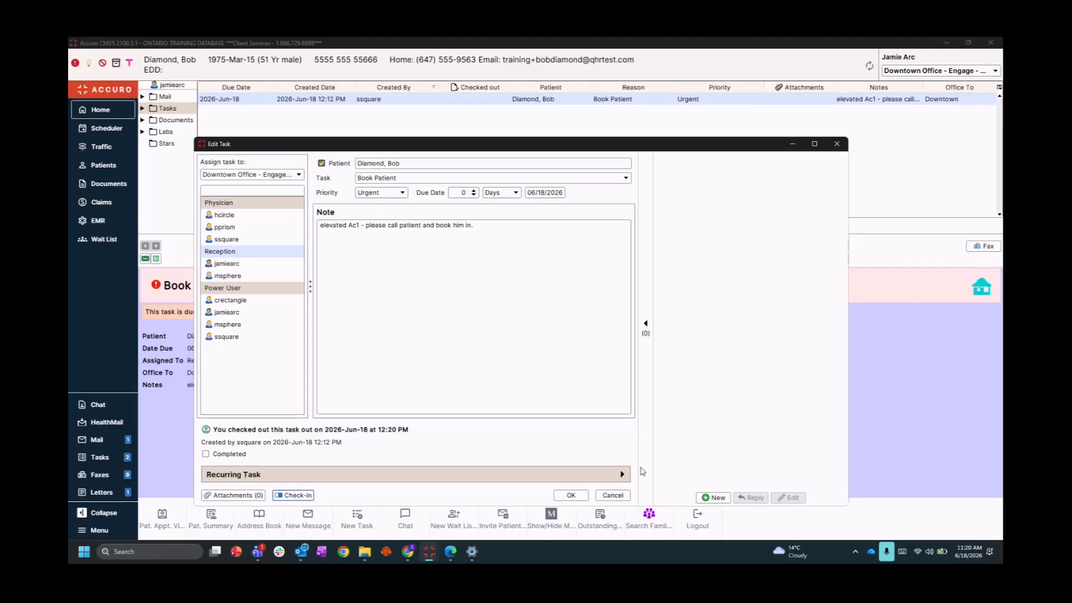
{"action": "left_click", "coordinate": [582, 497]}
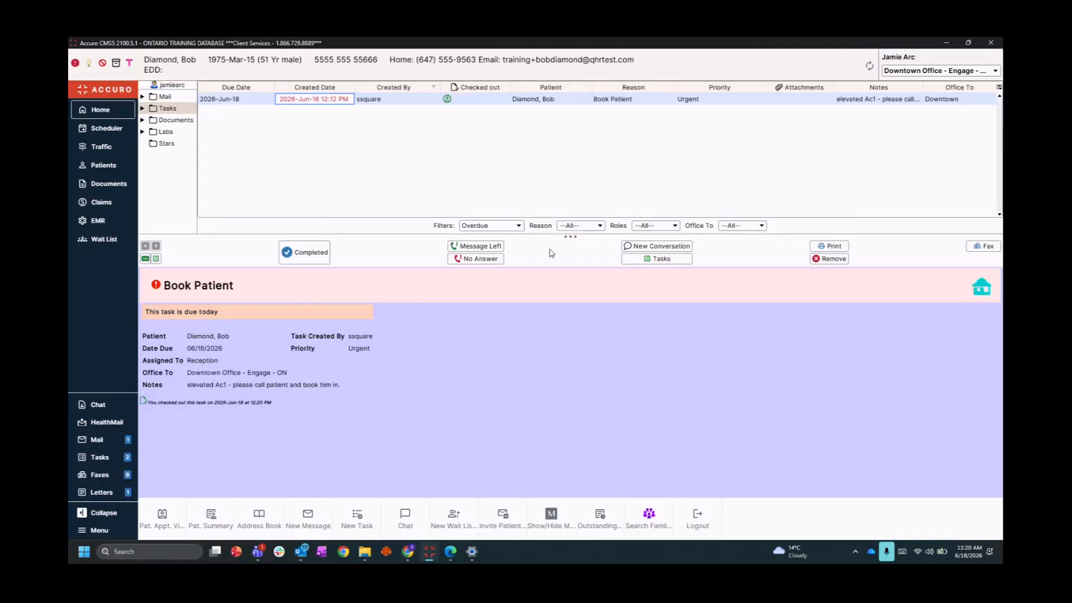
Open a New Conversation window linked to the Book Patient task
{"action": "left_click", "coordinate": [641, 248]}
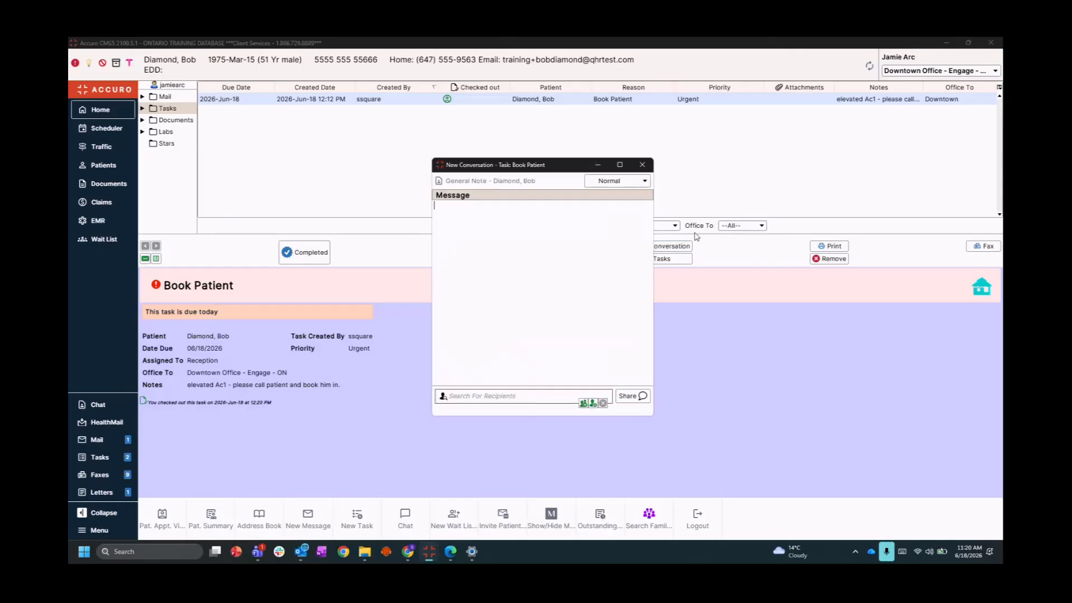
Add a recipient, paste the question about squeezing the patient in Tuesday, and share it
{"action": "left_click", "coordinate": [526, 367]}
{"action": "left_click", "coordinate": [593, 404]}
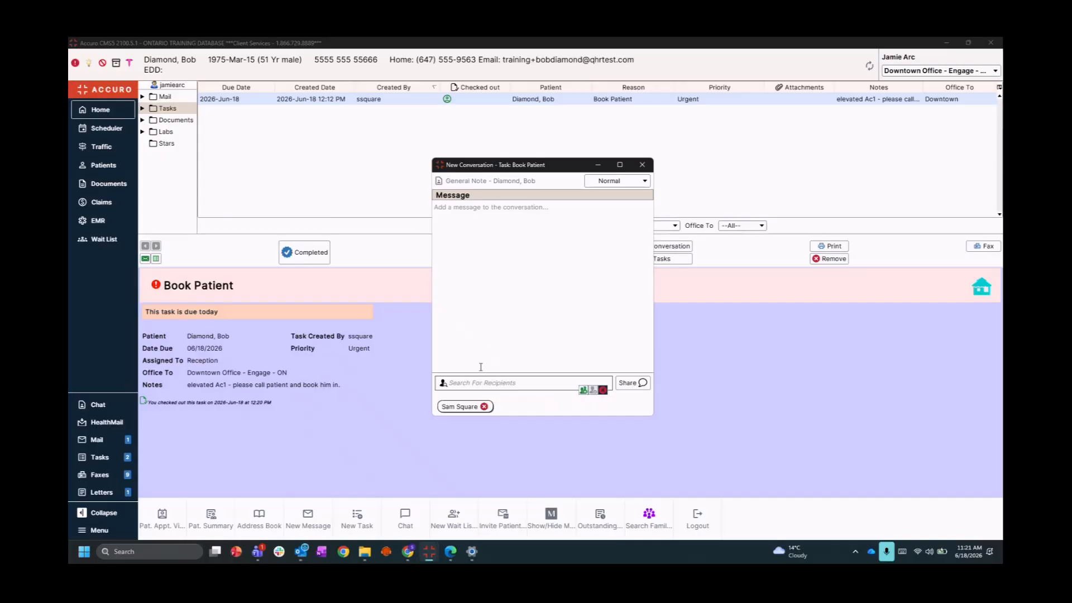
{"action": "left_click", "coordinate": [475, 329]}
{"action": "key", "text": "alt+Tab"}
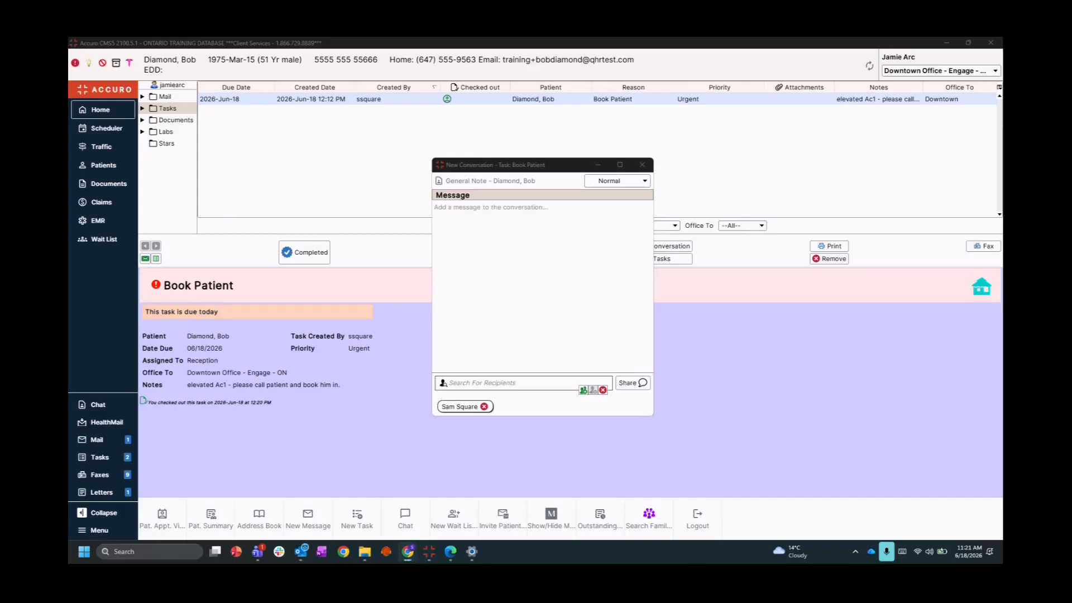
{"action": "left_click", "coordinate": [507, 239]}
{"action": "type", "text": "You're all booked up this week and next, but did you want me to squeeze him in at the end of your day on Tuesday"}
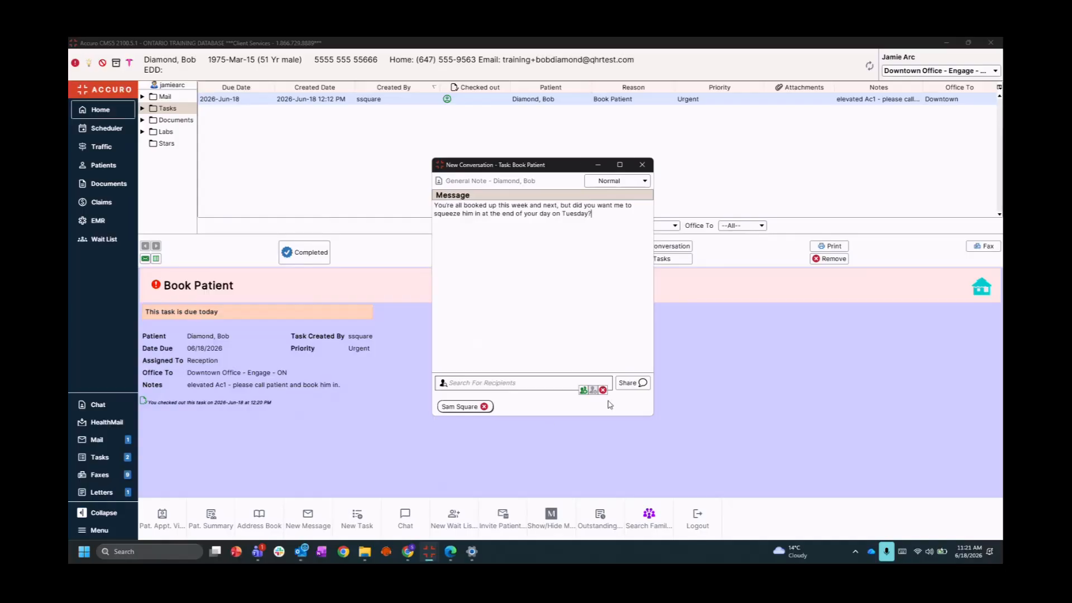
{"action": "left_click", "coordinate": [633, 383]}
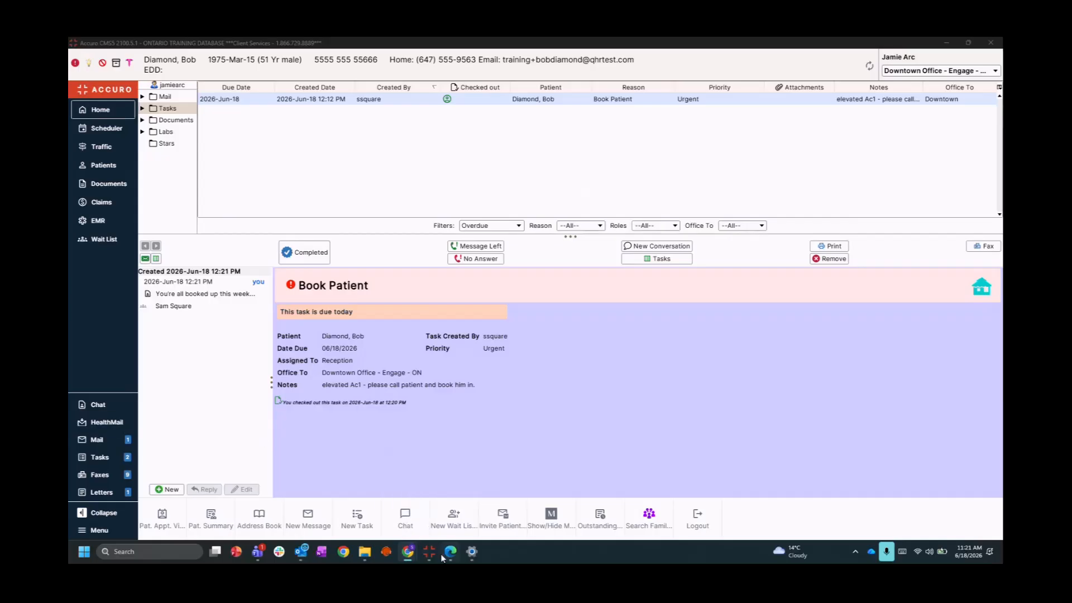
Switch to the second Accuro window and show its Mail folder
{"action": "mouse_move", "coordinate": [426, 554]}
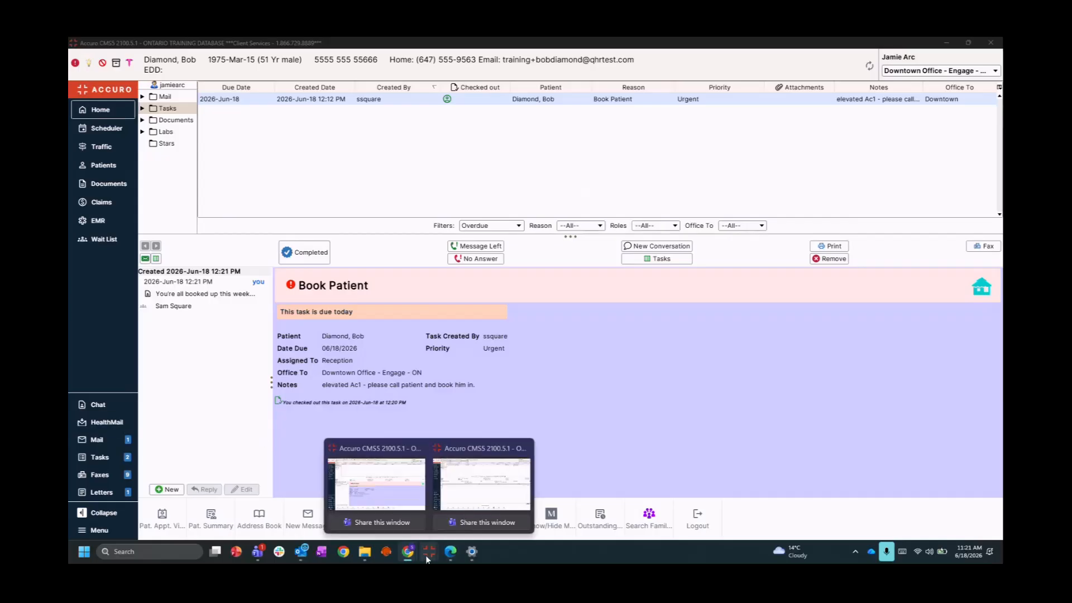
{"action": "left_click", "coordinate": [475, 501]}
{"action": "left_click", "coordinate": [165, 97]}
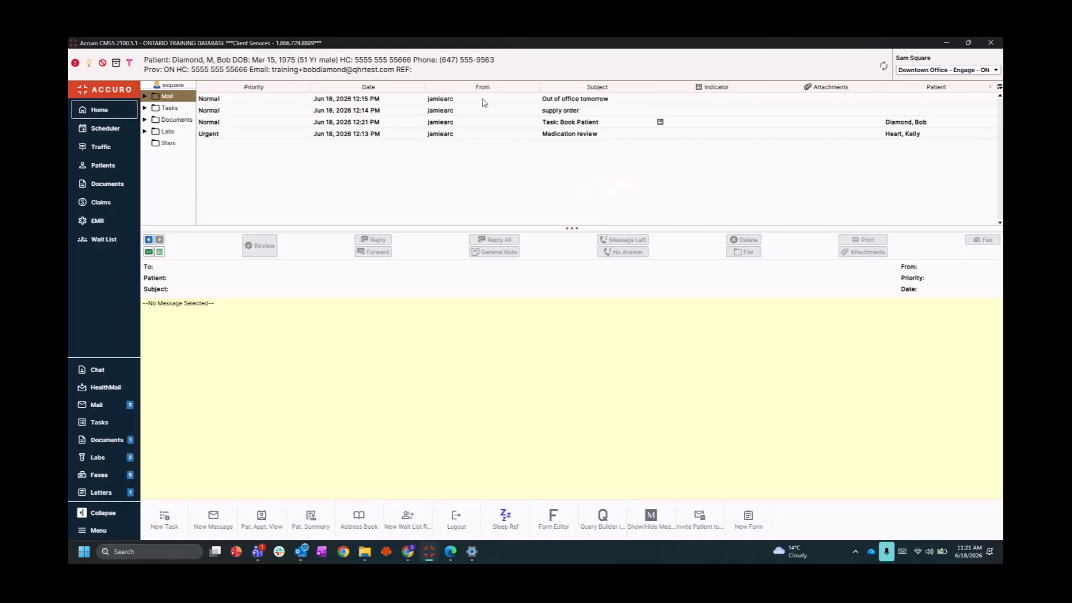
Open the 'Task: Book Patient' message, expand the earlier conversation entry, and start a reply
{"action": "left_click", "coordinate": [561, 123]}
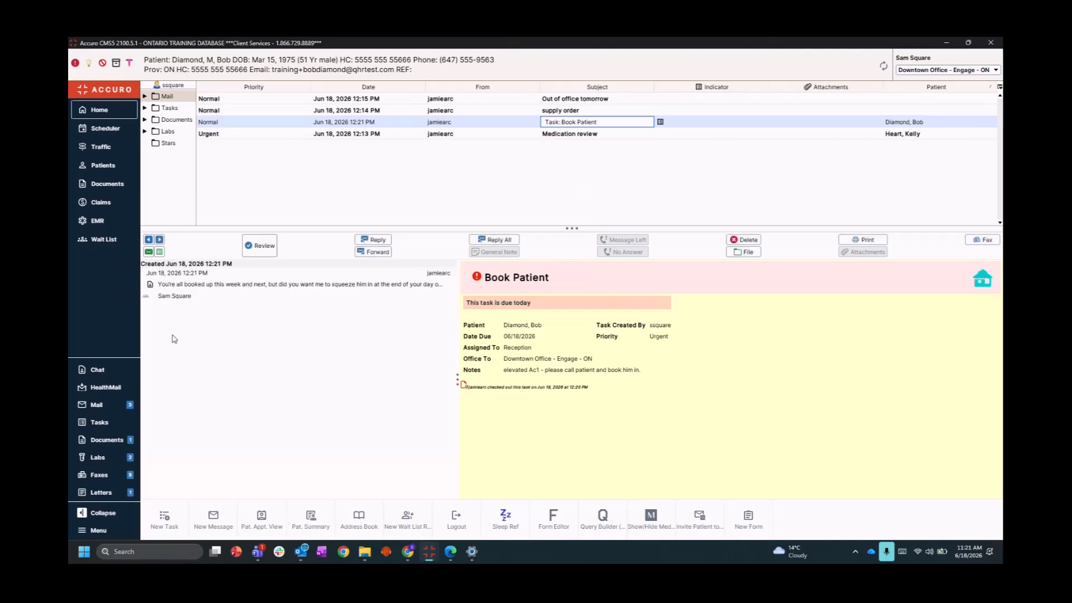
{"action": "left_click", "coordinate": [225, 289]}
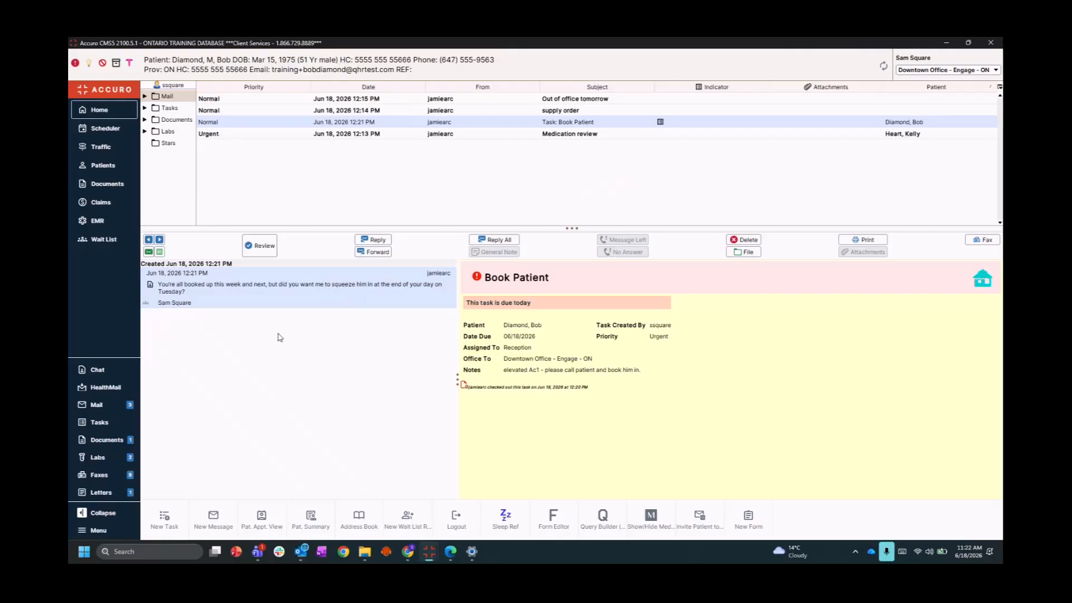
{"action": "left_click", "coordinate": [375, 243]}
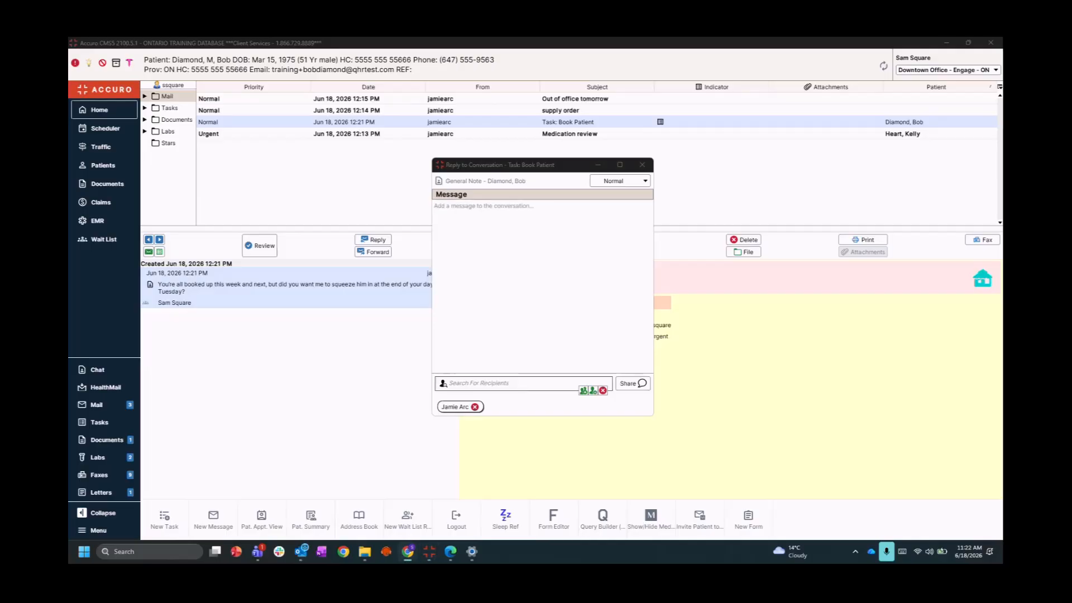
Share the reply 'Yes - Tuesday end of day will work.' and mark the message reviewed
{"action": "left_click", "coordinate": [457, 241]}
{"action": "type", "text": "Yes - Tuesday end of day will work"}
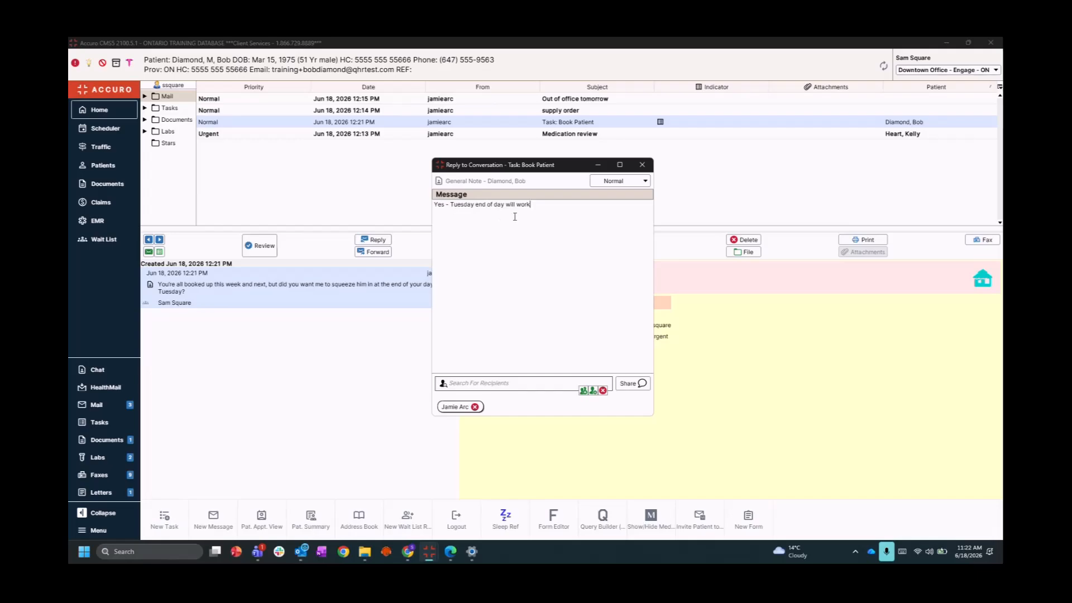
{"action": "left_click", "coordinate": [627, 383]}
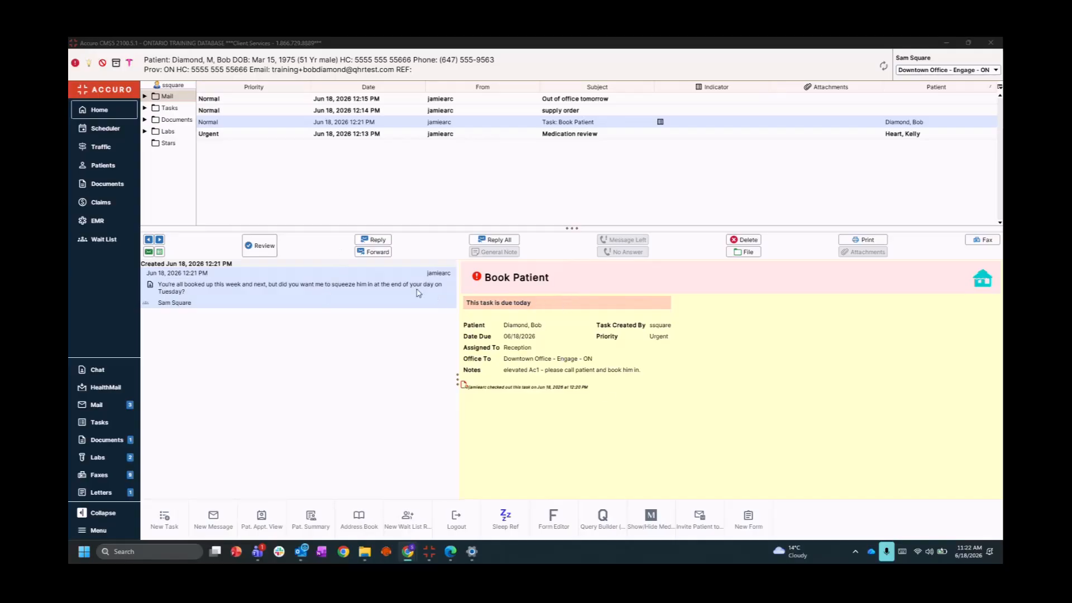
{"action": "left_click", "coordinate": [260, 247]}
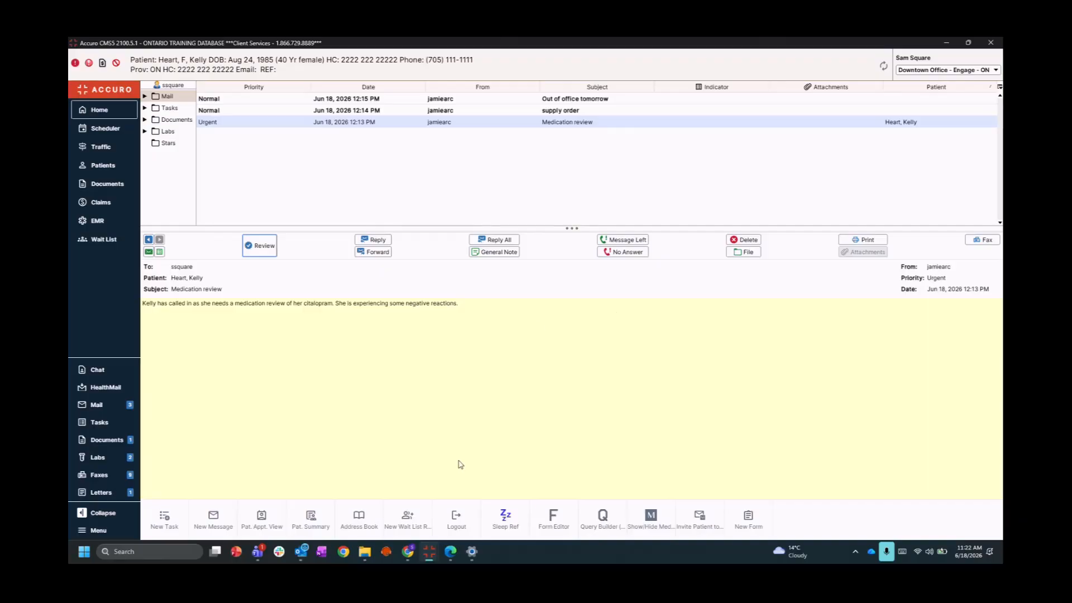
In the other Accuro window, read the Tuesday reply on 'Task: Book Patient' in Mail and mark it reviewed
{"action": "mouse_move", "coordinate": [429, 551]}
{"action": "left_click", "coordinate": [415, 491]}
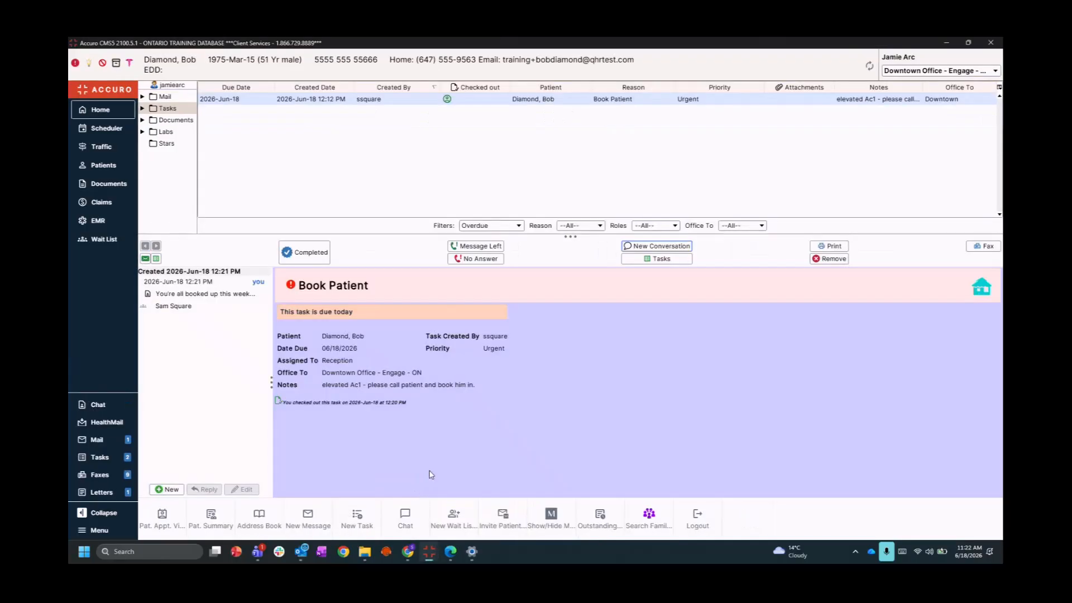
{"action": "left_click", "coordinate": [175, 100]}
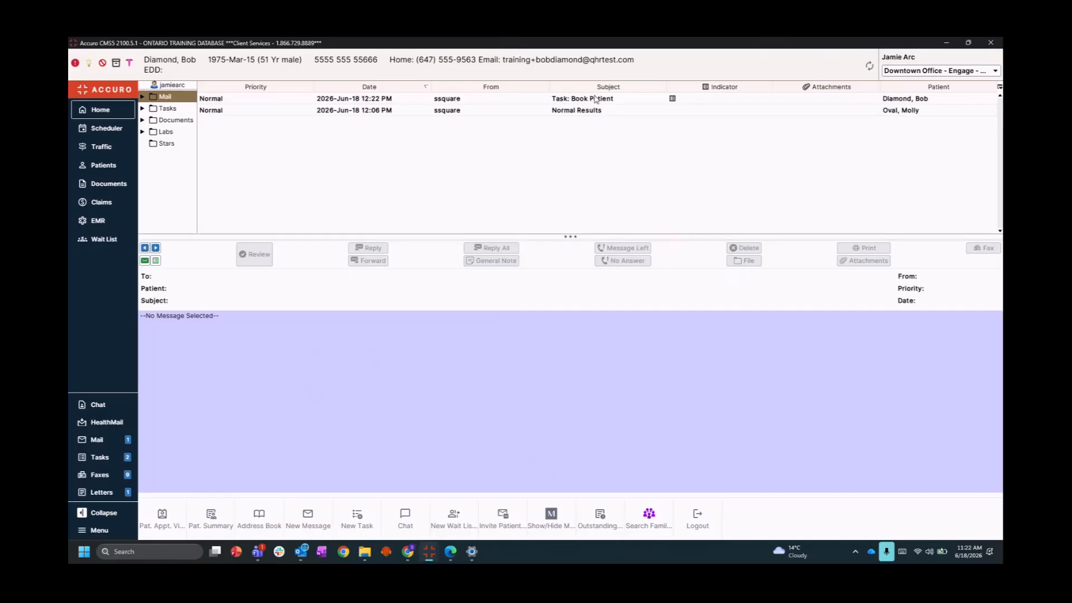
{"action": "left_click", "coordinate": [546, 102]}
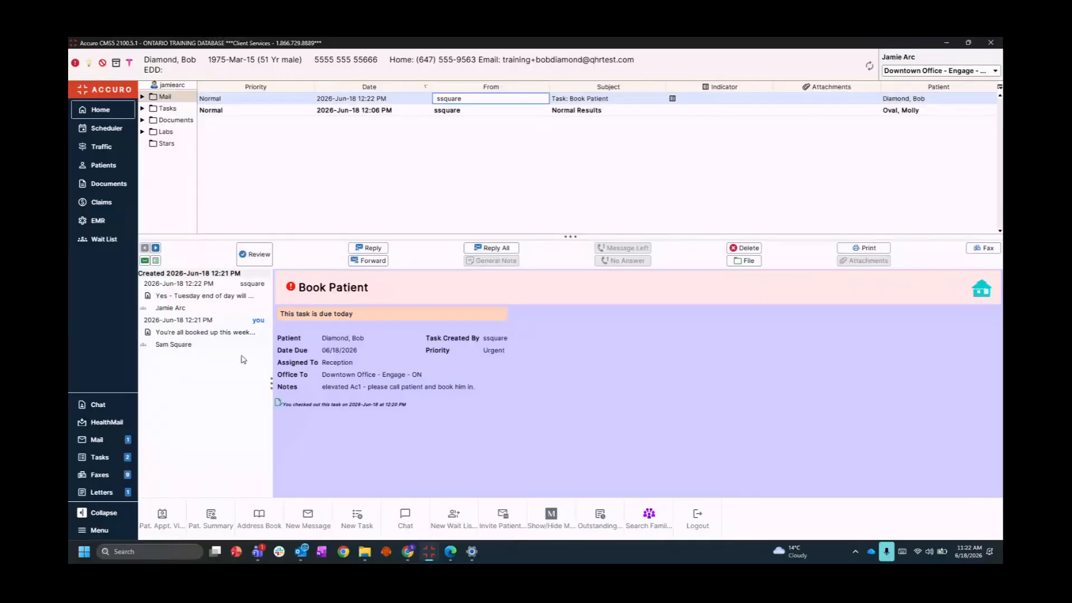
{"action": "left_click", "coordinate": [244, 359]}
{"action": "left_click", "coordinate": [206, 310]}
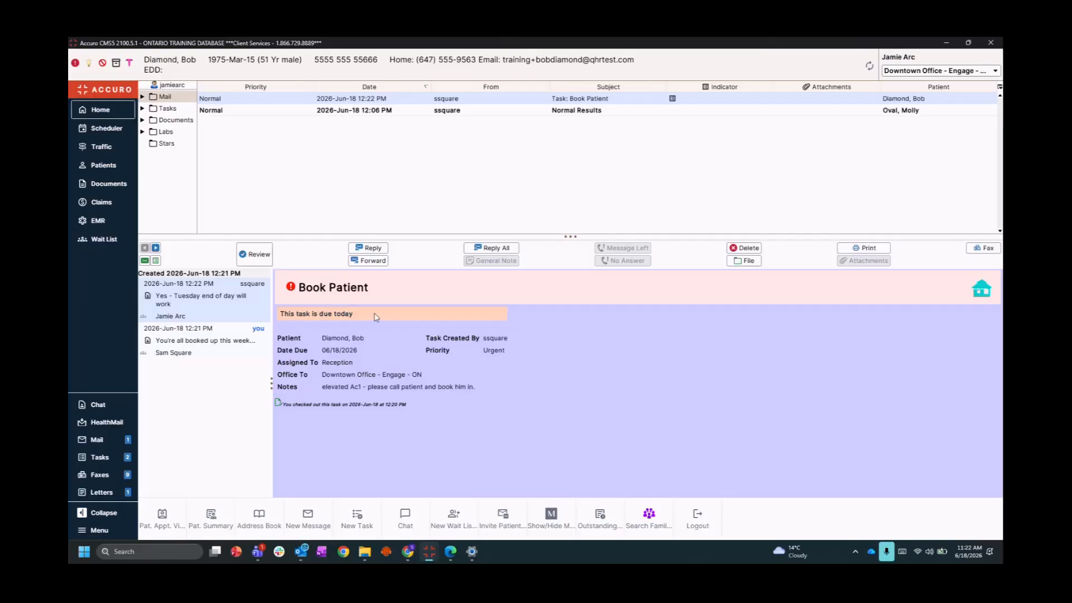
{"action": "left_click", "coordinate": [254, 256]}
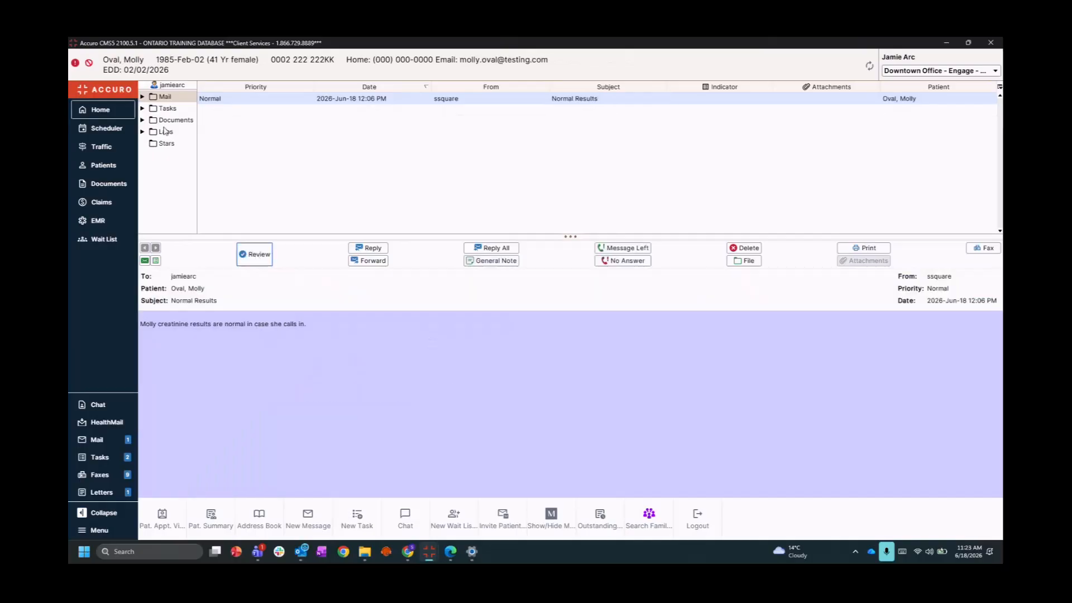
Mark the urgent Book Patient task completed, then open the remaining Book Patient task (due 06/18/2026) in Edit Task
{"action": "left_click", "coordinate": [164, 109]}
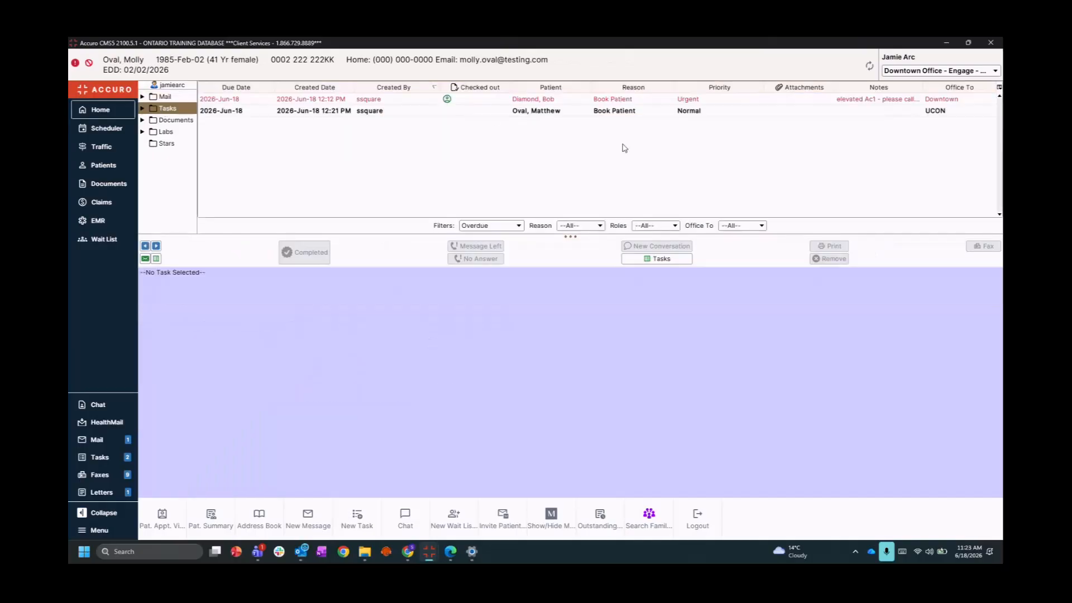
{"action": "left_click", "coordinate": [444, 103]}
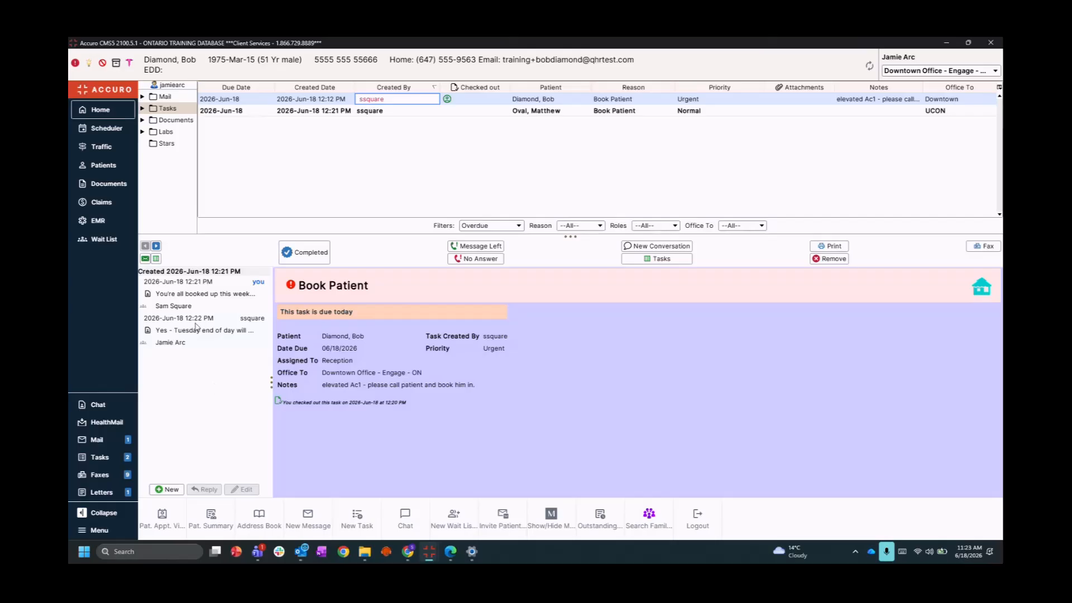
{"action": "left_click", "coordinate": [305, 254]}
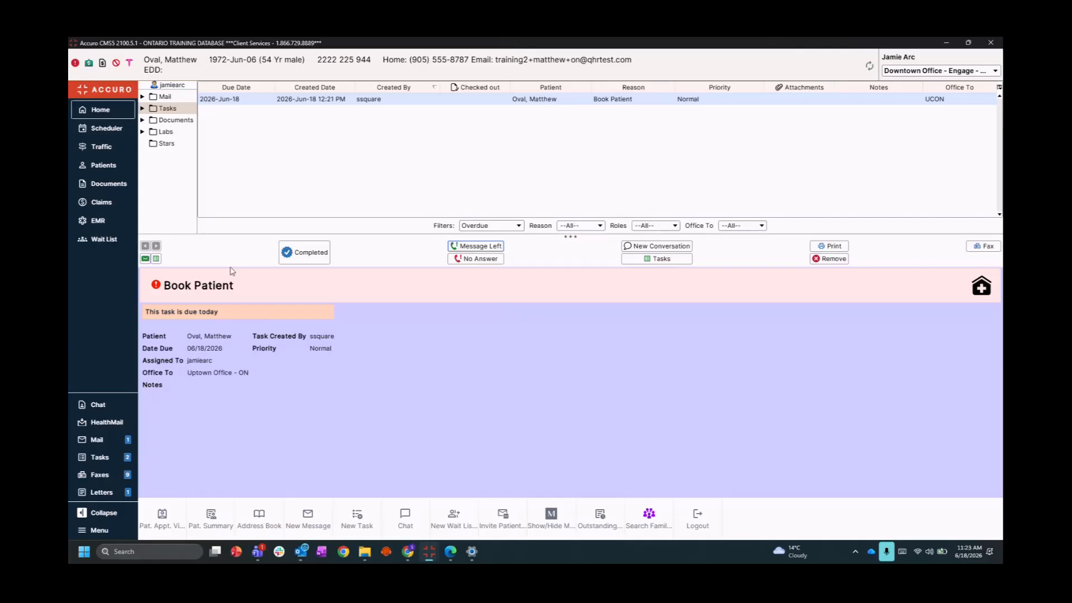
{"action": "left_click", "coordinate": [391, 101]}
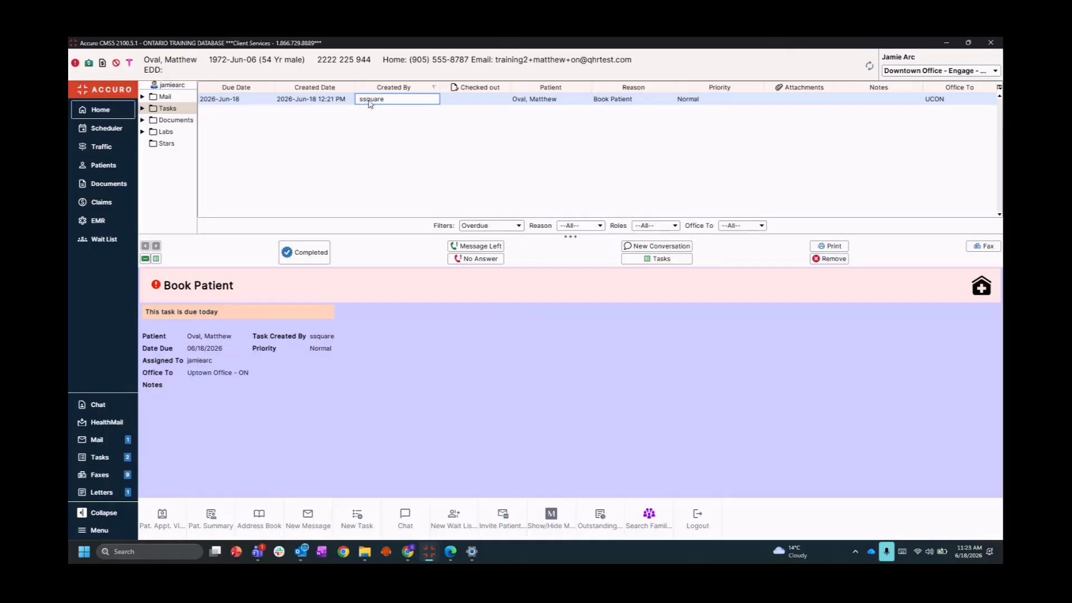
{"action": "double_click", "coordinate": [369, 101]}
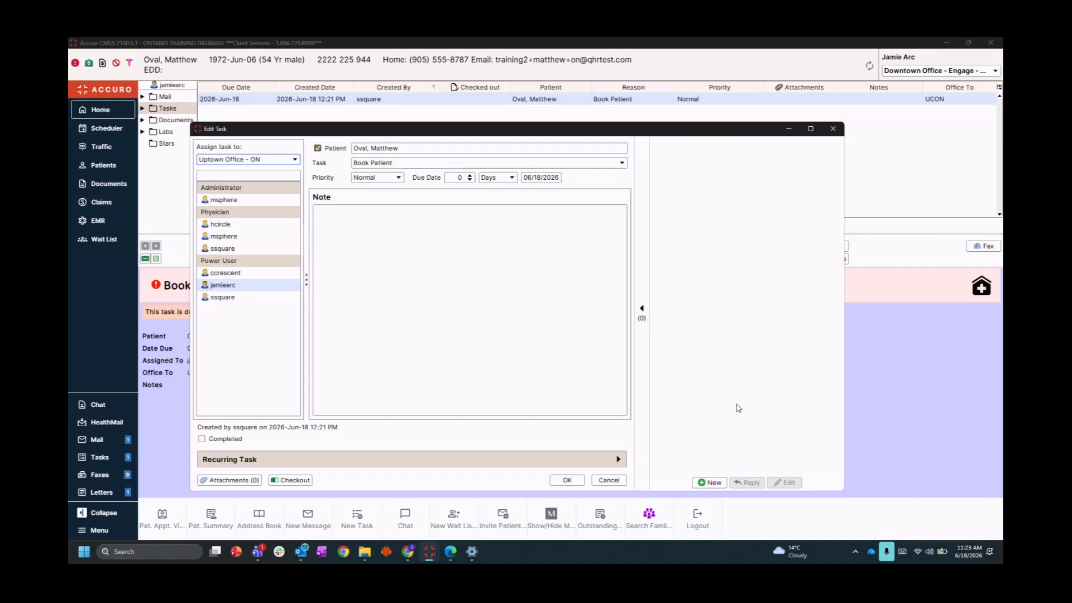
Close the Edit Task window without changing the remaining Book Patient task
{"action": "left_click", "coordinate": [832, 129]}
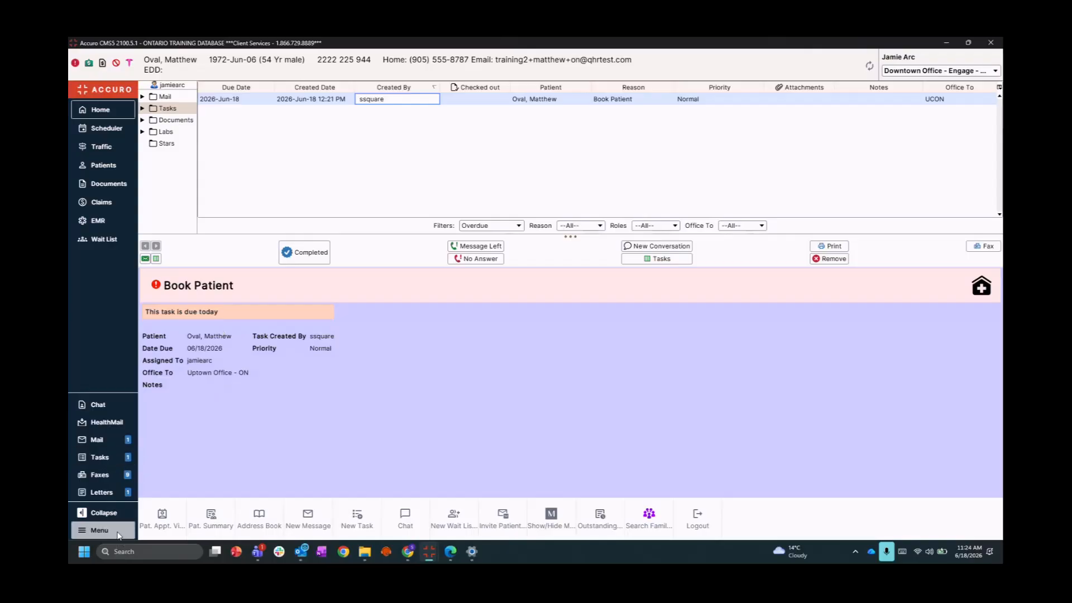
{"action": "left_click", "coordinate": [101, 530]}
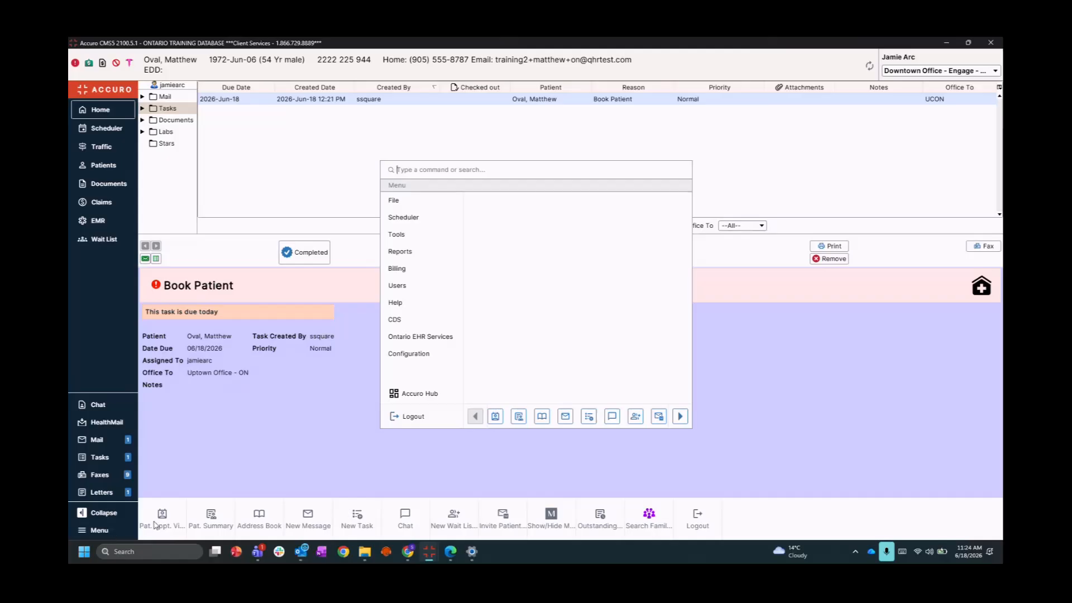
{"action": "mouse_move", "coordinate": [413, 353]}
{"action": "mouse_move", "coordinate": [399, 285]}
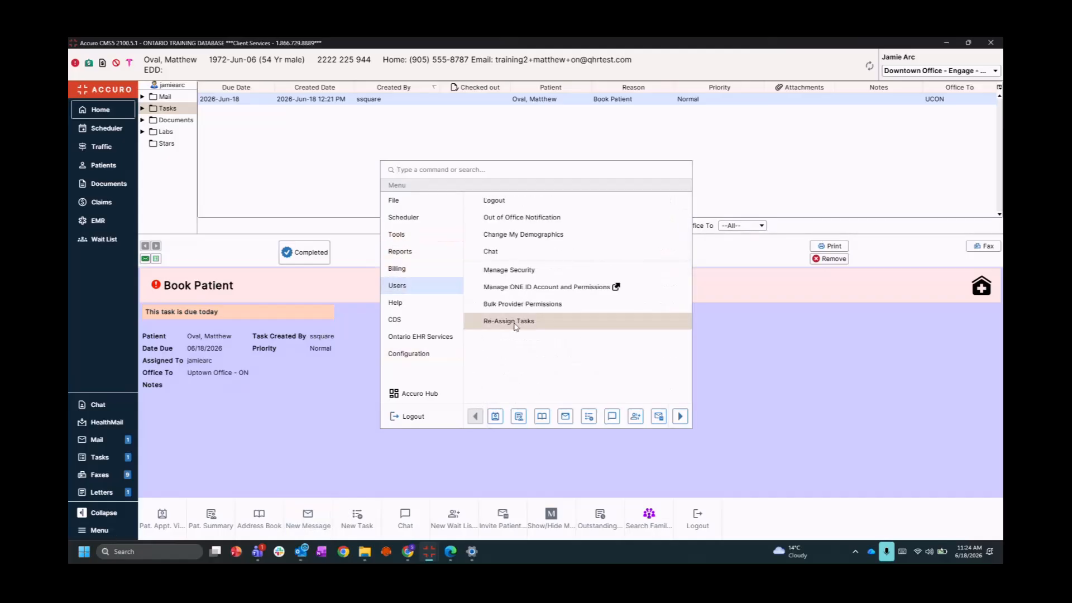
{"action": "left_click", "coordinate": [509, 327]}
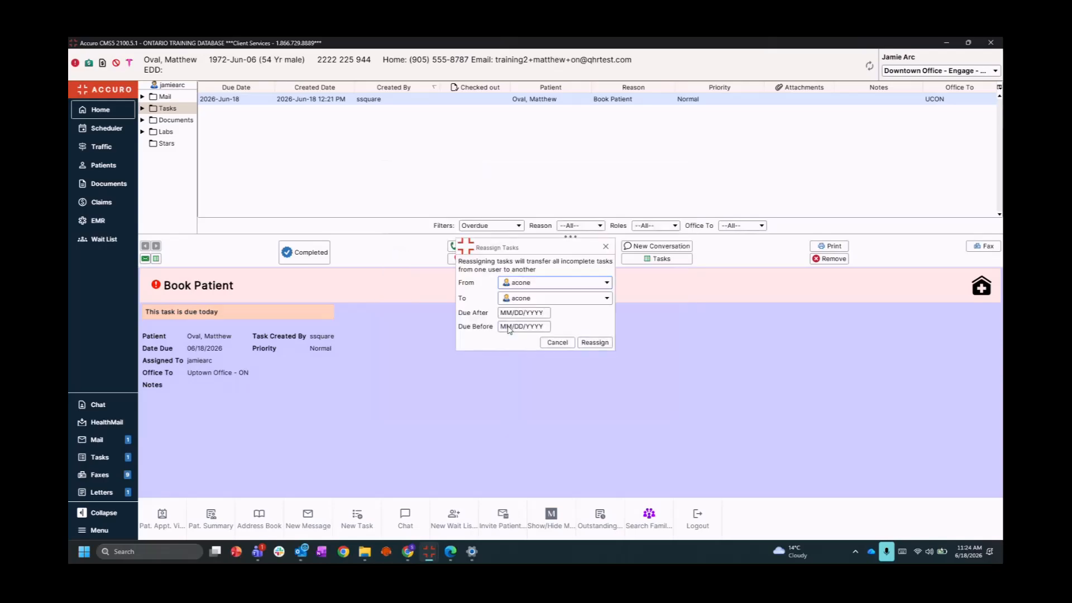
{"action": "left_click", "coordinate": [519, 299]}
{"action": "left_click", "coordinate": [525, 361]}
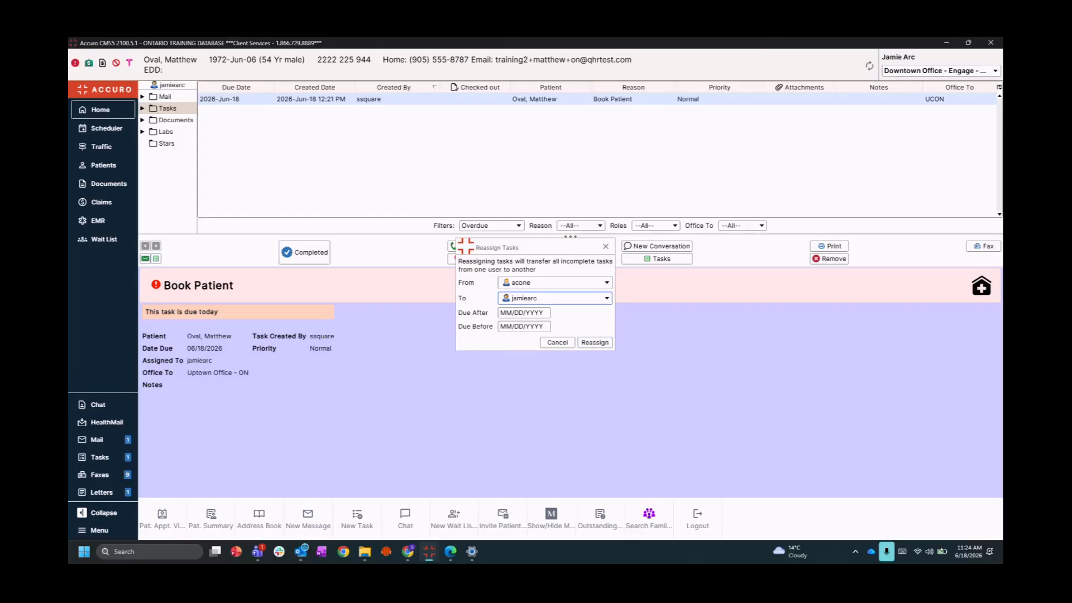
{"action": "left_click", "coordinate": [606, 246]}
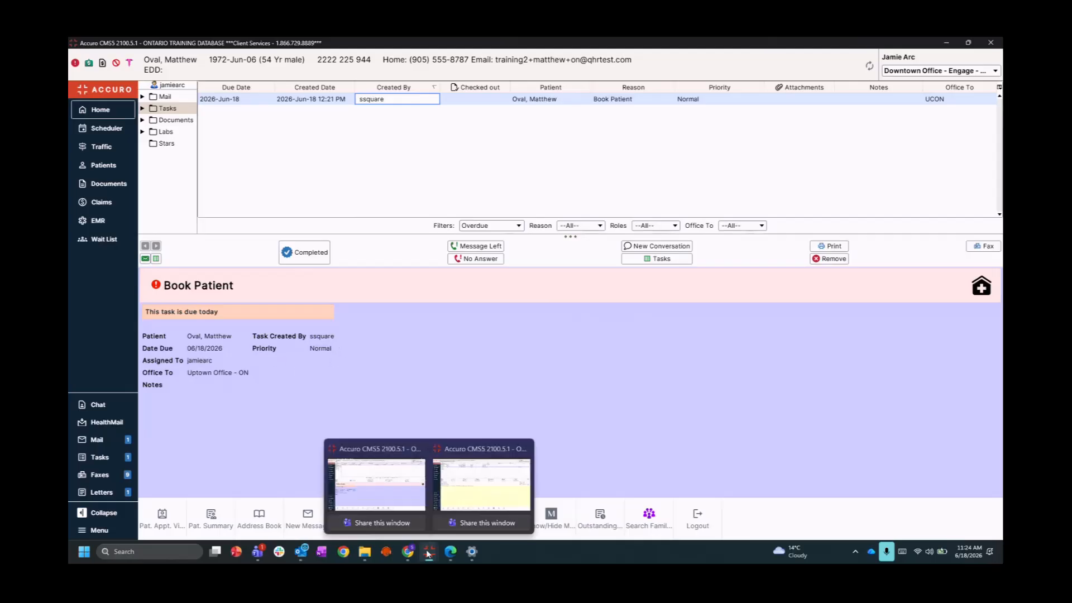
Switch to the other Accuro window and open the urgent Medication review message about citalopram reactions
{"action": "mouse_move", "coordinate": [428, 551]}
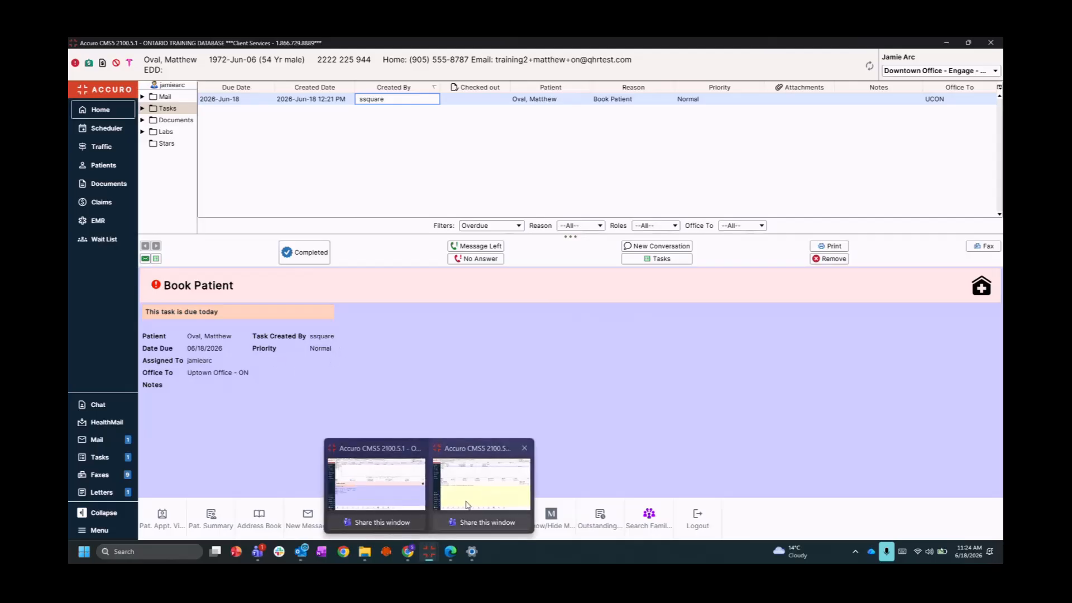
{"action": "left_click", "coordinate": [484, 484]}
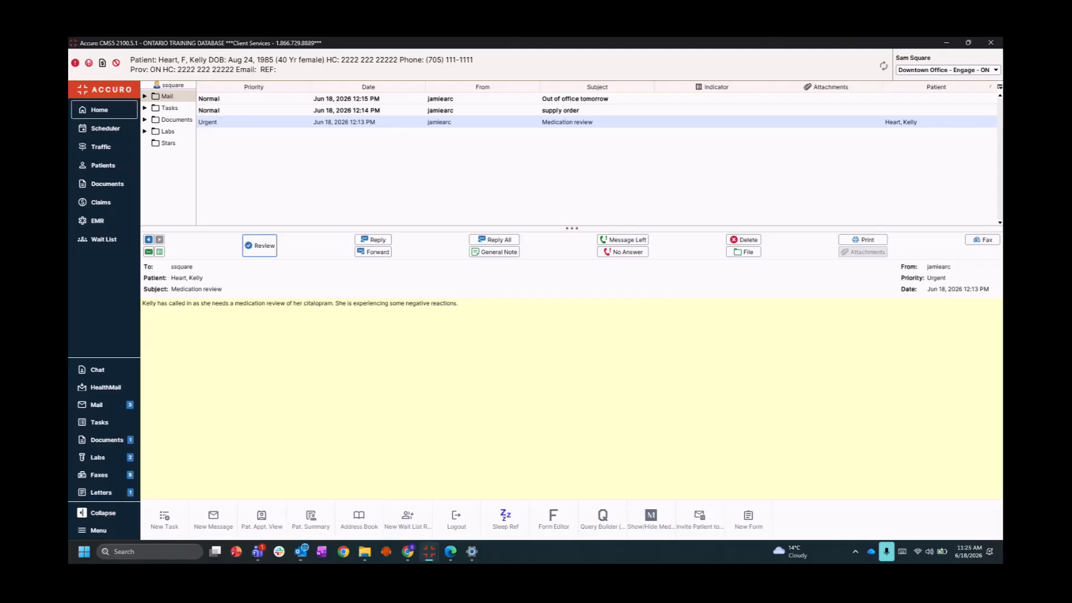
{"action": "left_click", "coordinate": [144, 97]}
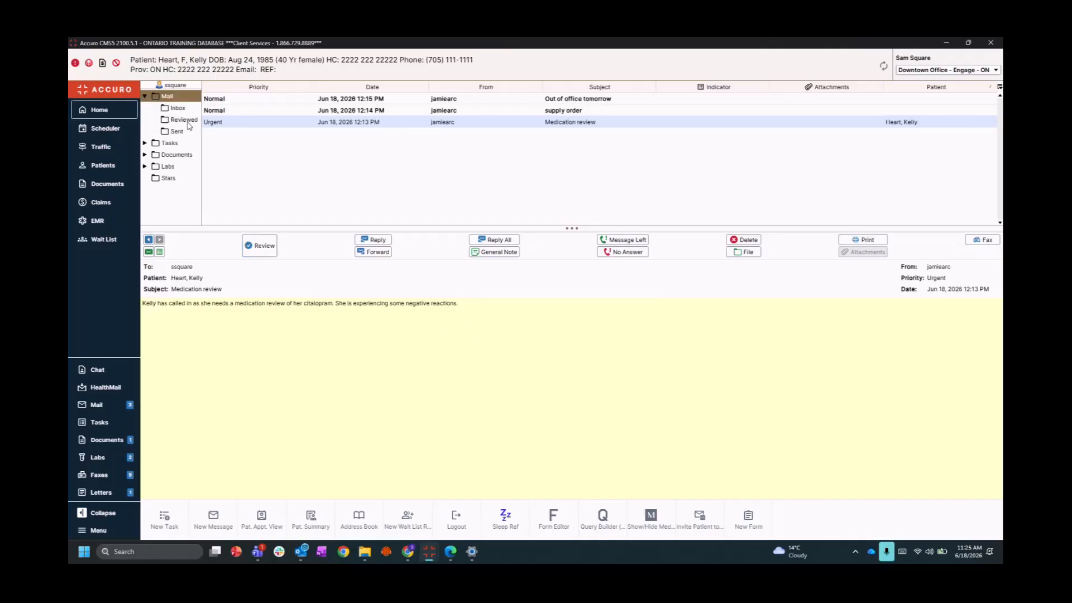
{"action": "left_click", "coordinate": [144, 97]}
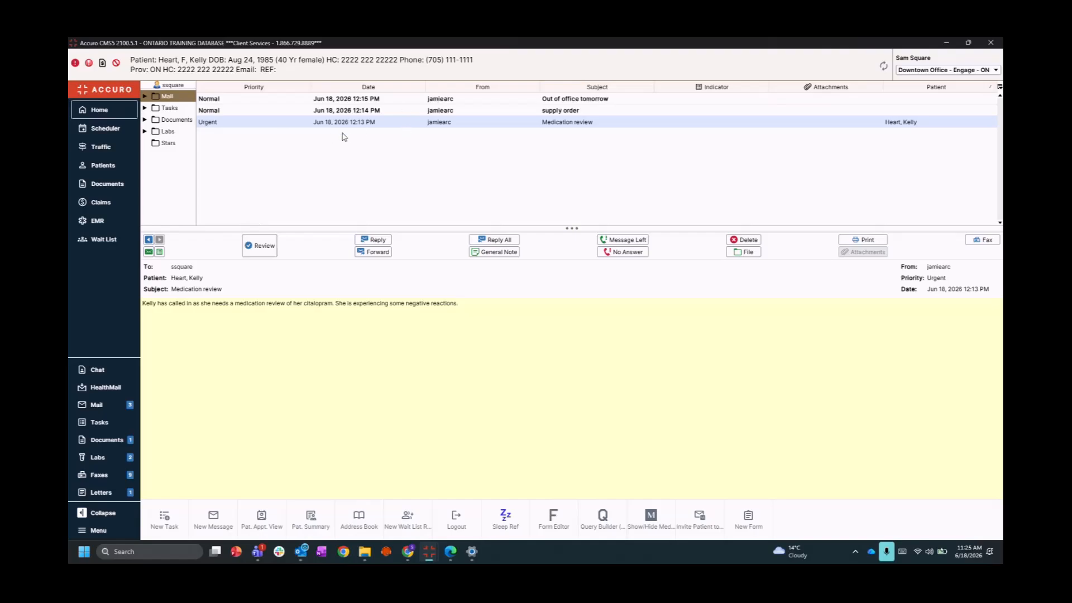
{"action": "left_click", "coordinate": [309, 125]}
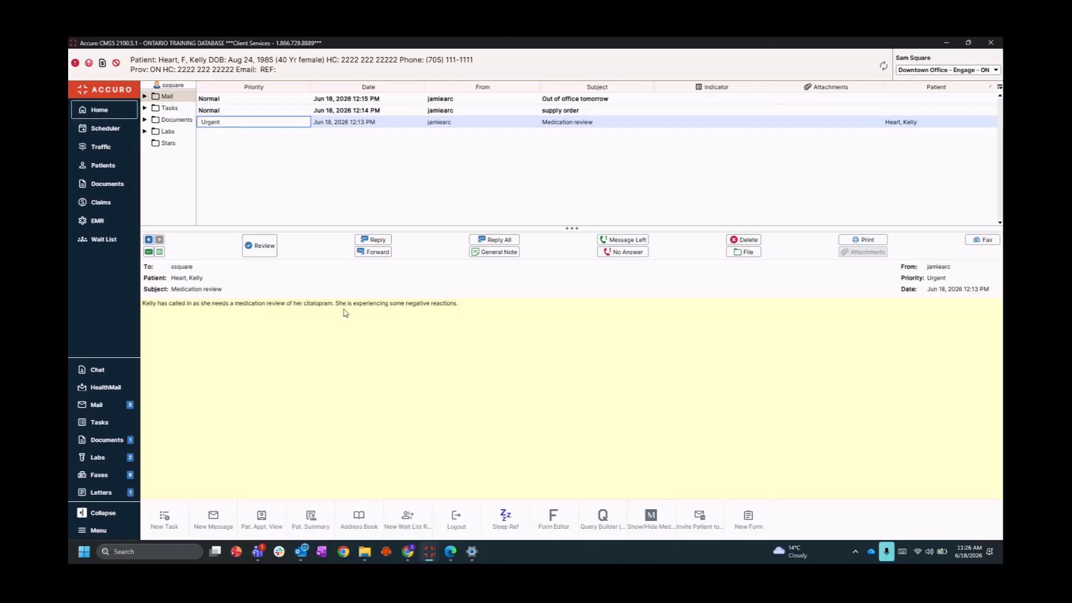
Reply 'Book patient in for appt to review meds.' to the Medication review message, then mark it reviewed
{"action": "left_click", "coordinate": [377, 240]}
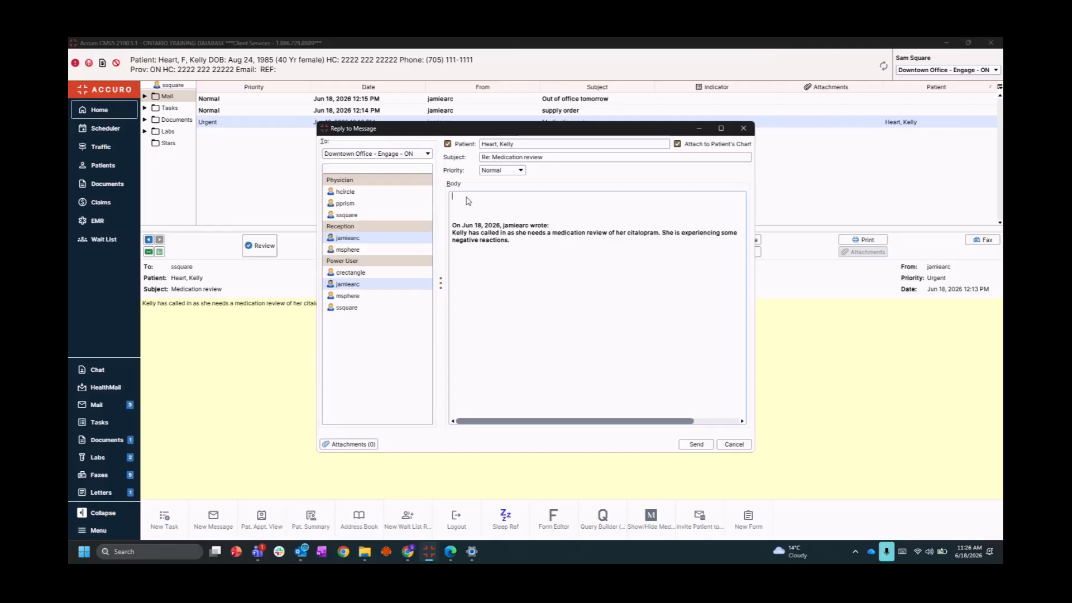
{"action": "type", "text": "Book patient in for appt to revie"}
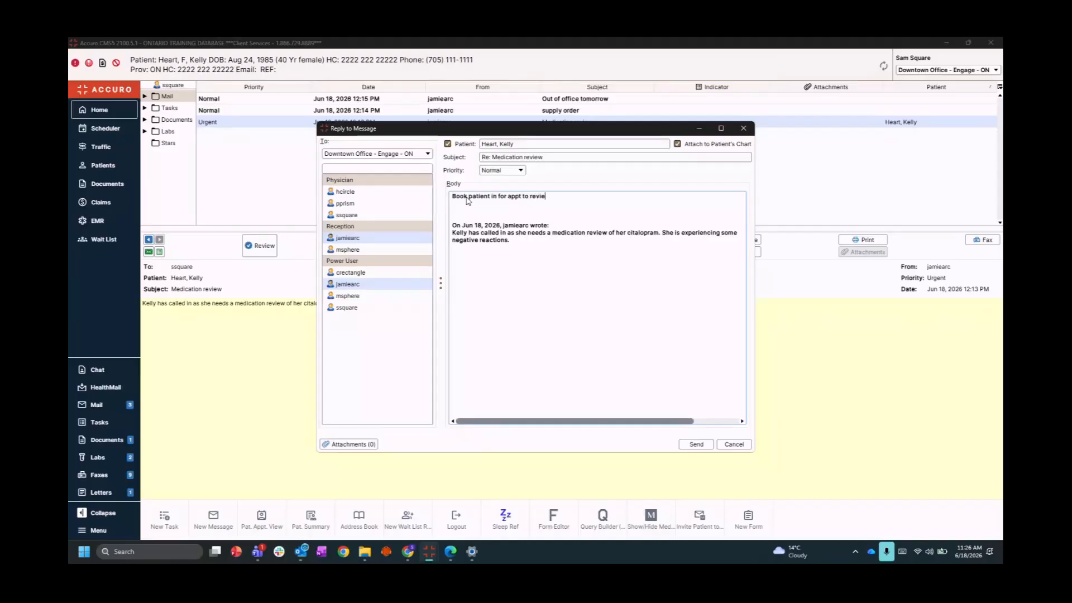
{"action": "type", "text": "w meds."}
{"action": "left_click", "coordinate": [701, 446]}
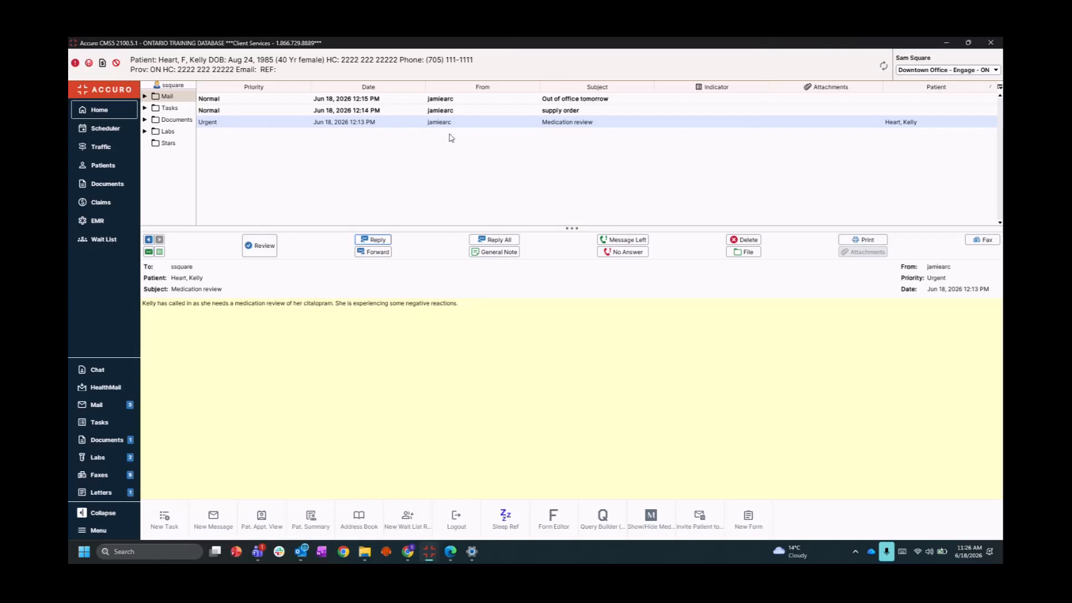
{"action": "left_click", "coordinate": [263, 248]}
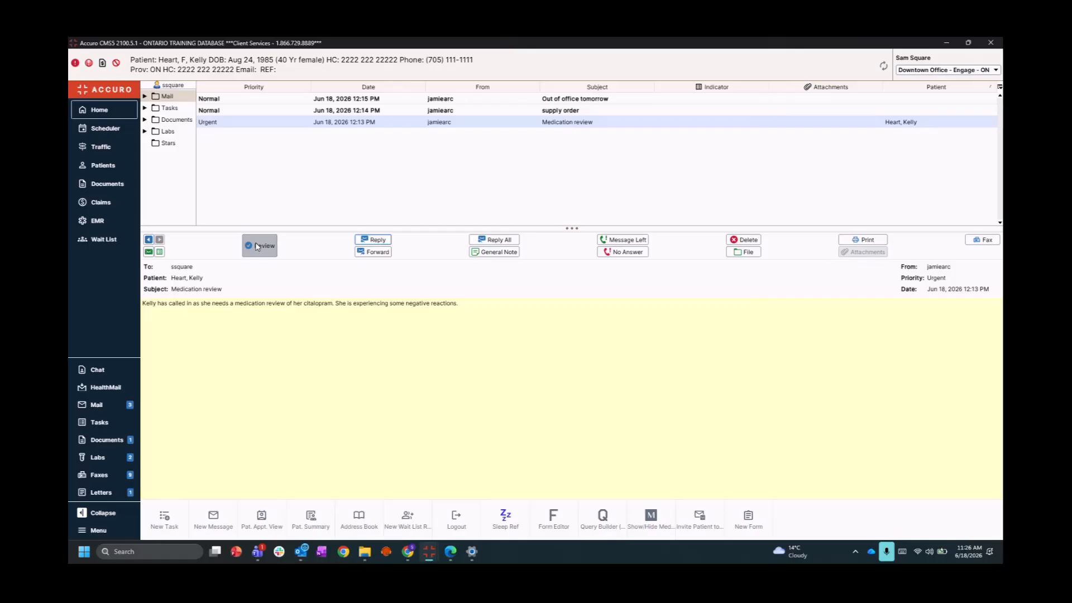
Review Medication review, reply 'I am size medium.' to the supply order message, and mark it reviewed
{"action": "left_click", "coordinate": [257, 248]}
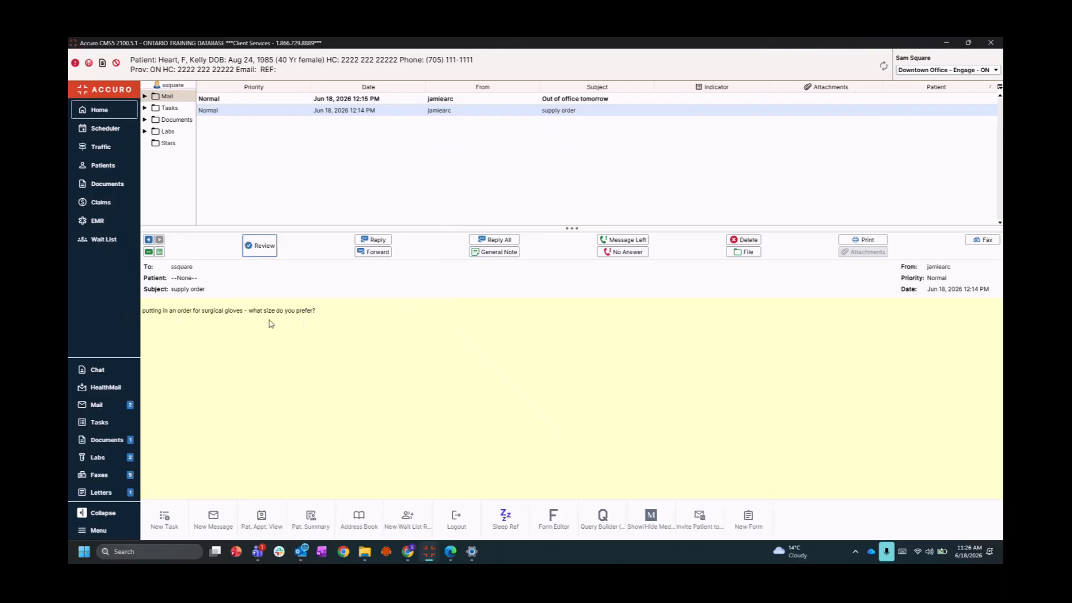
{"action": "left_click", "coordinate": [359, 240]}
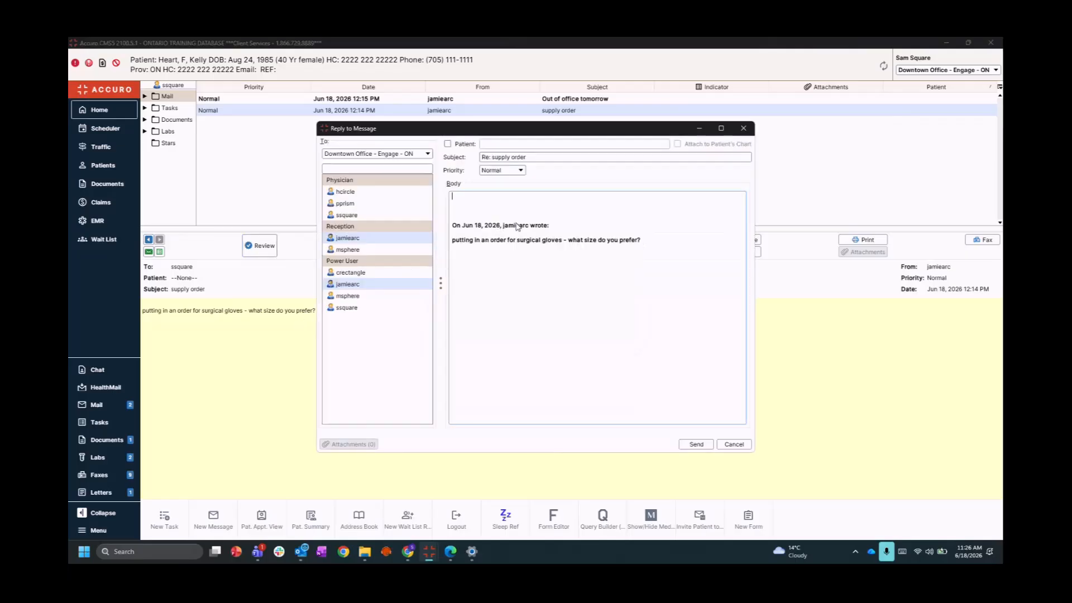
{"action": "type", "text": "I am size medium."}
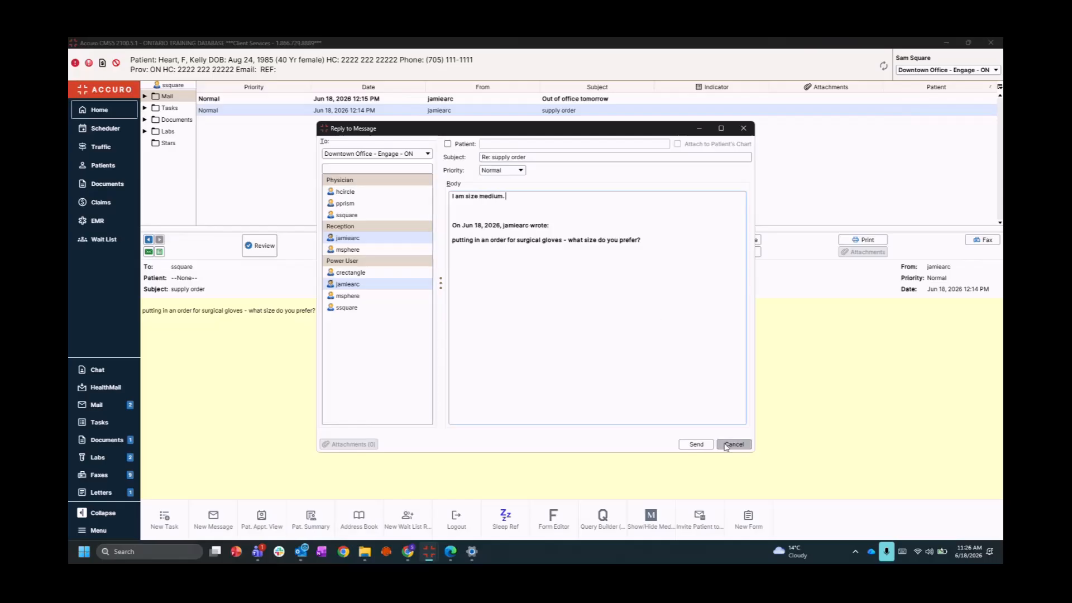
{"action": "left_click", "coordinate": [696, 444]}
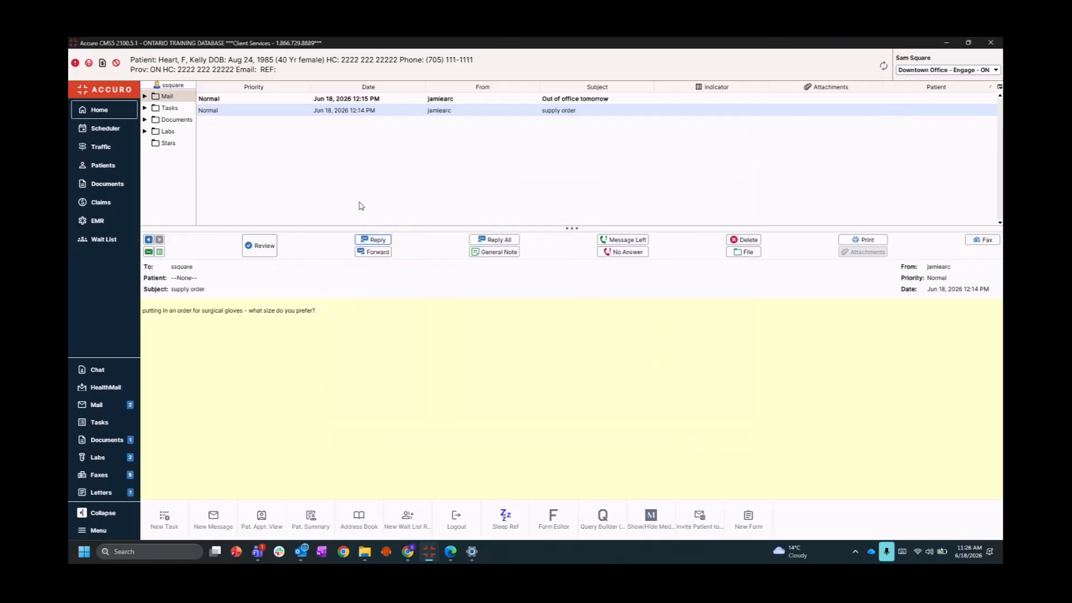
{"action": "left_click", "coordinate": [260, 248]}
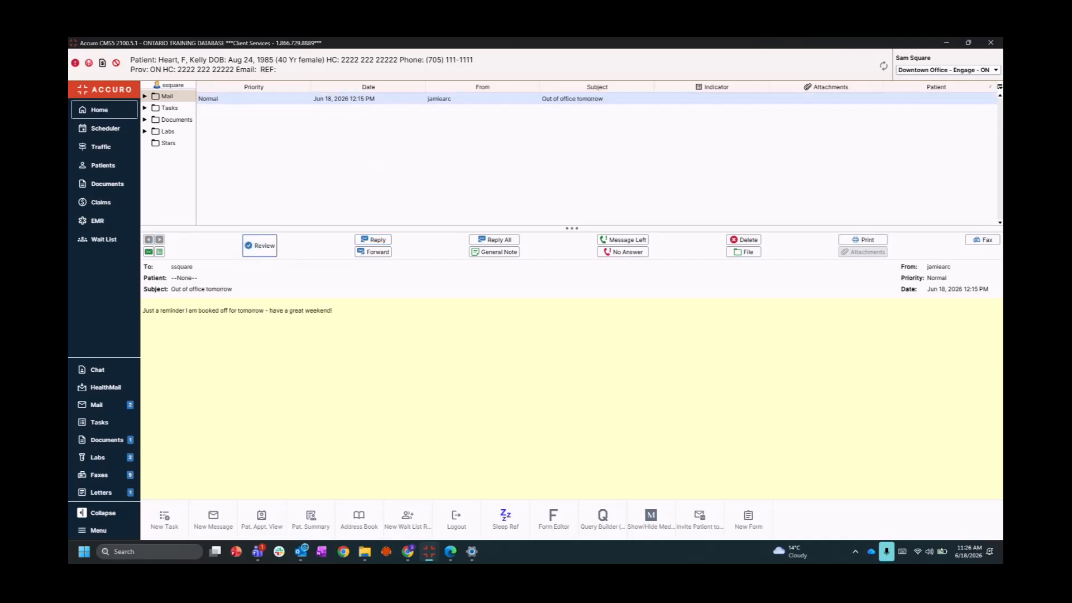
Select the 'Out of office tomorrow' message and mark it reviewed, emptying the Mail list
{"action": "left_click", "coordinate": [410, 102]}
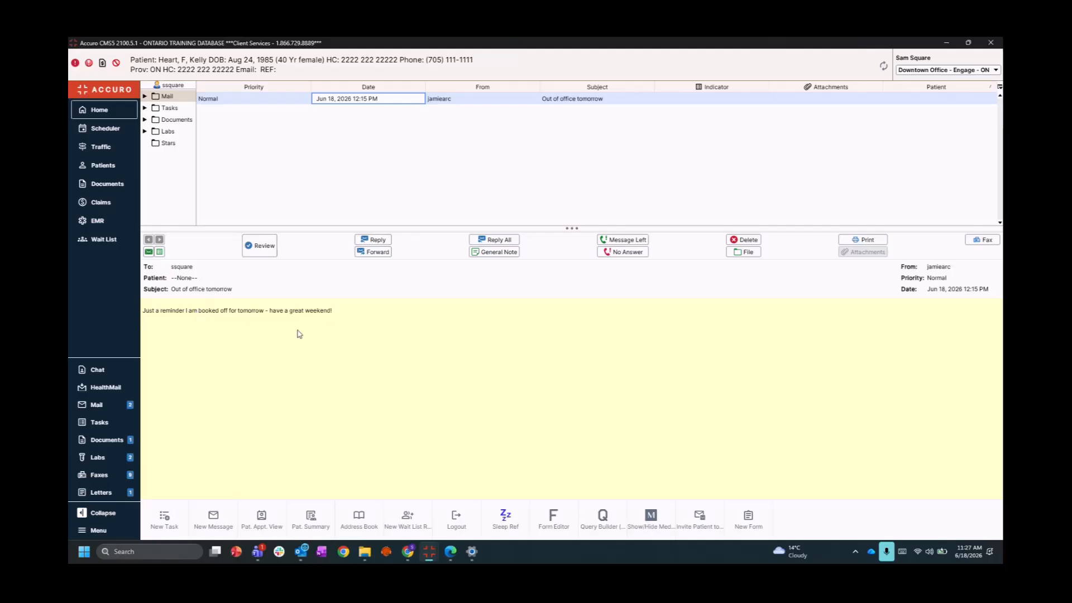
{"action": "left_click", "coordinate": [259, 245]}
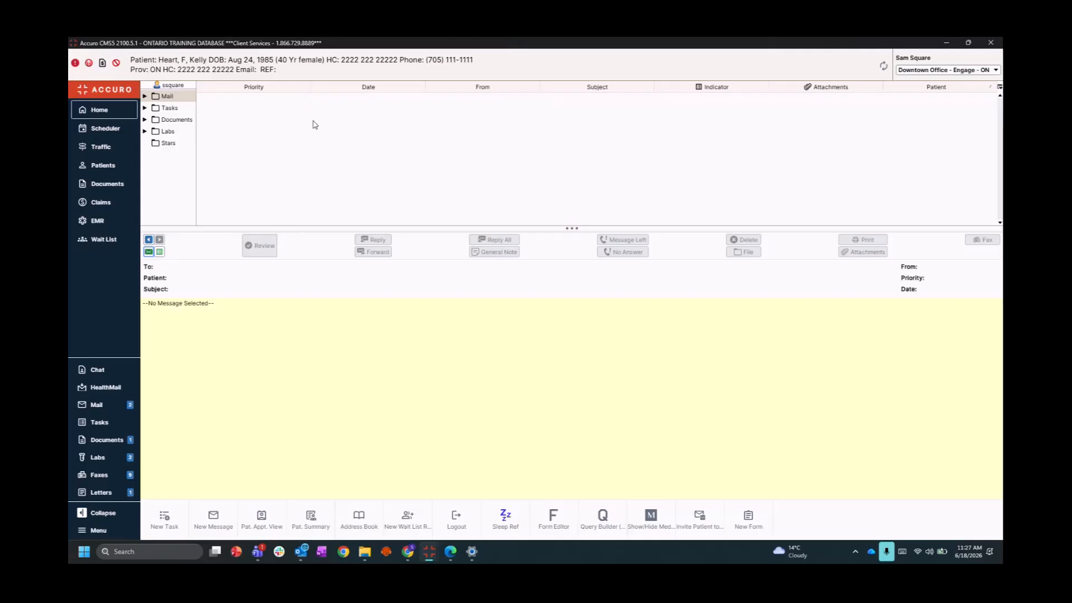
In the second staff member's Mail, open 'Re: Medication review', highlight its book-patient line, and start a reply
{"action": "mouse_move", "coordinate": [429, 559]}
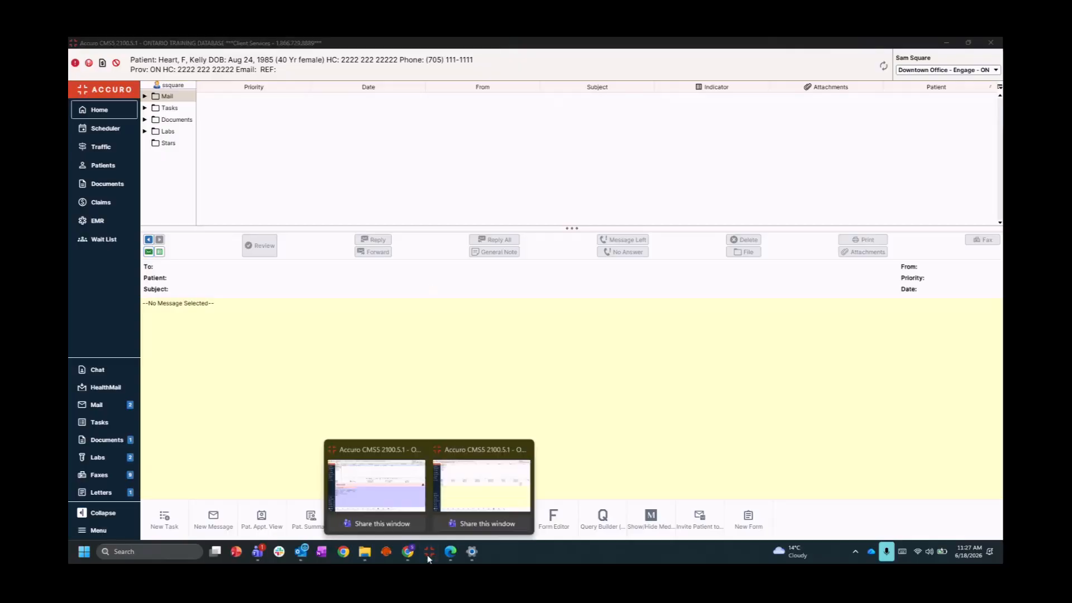
{"action": "left_click", "coordinate": [482, 477]}
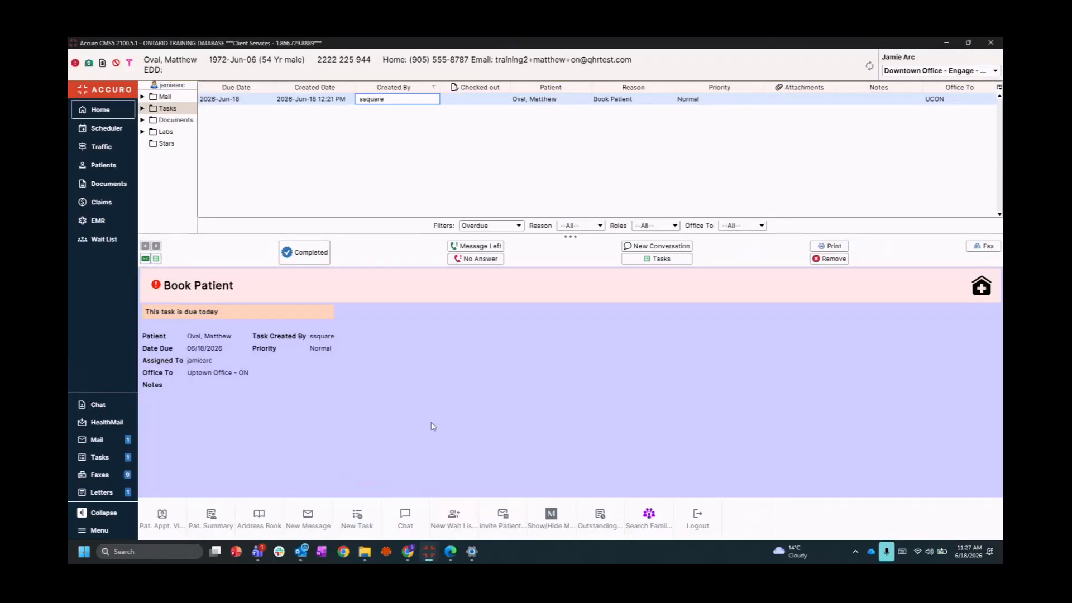
{"action": "left_click", "coordinate": [161, 97]}
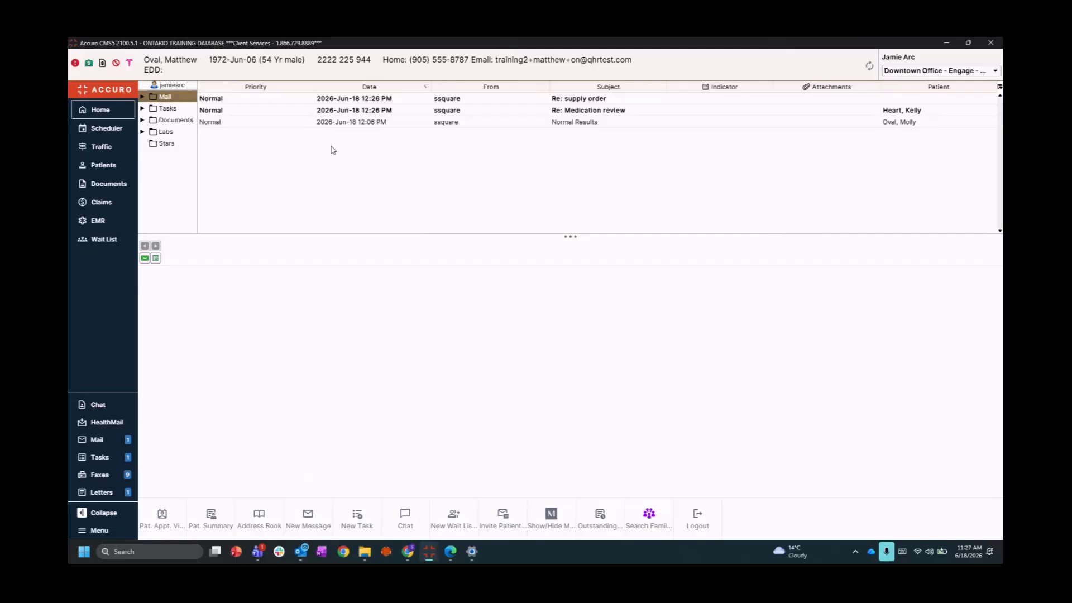
{"action": "left_click", "coordinate": [400, 111]}
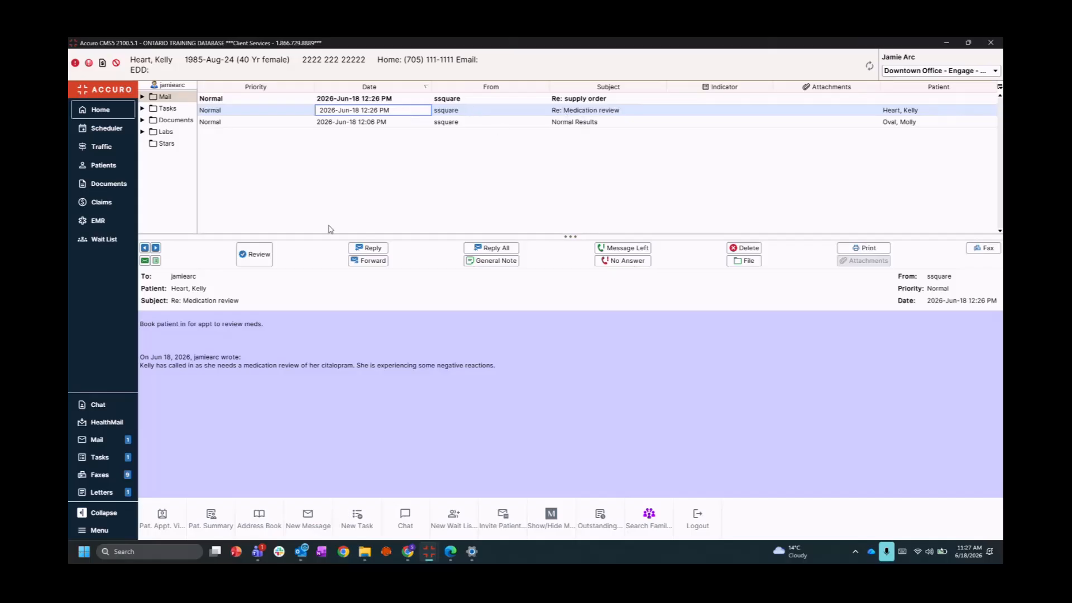
{"action": "left_click_drag", "start_coordinate": [141, 330], "coordinate": [277, 329]}
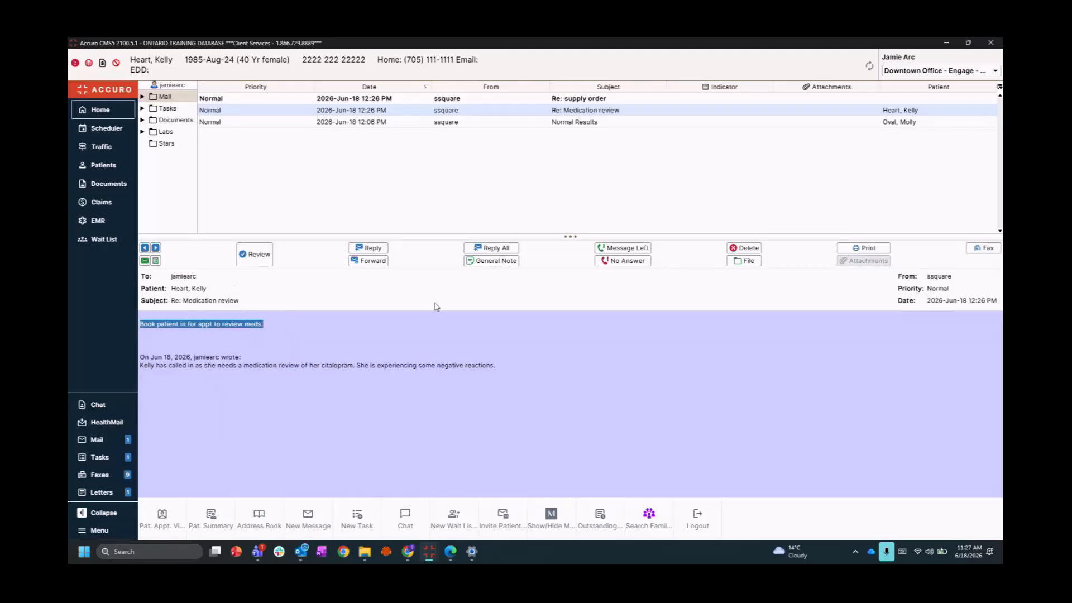
{"action": "left_click", "coordinate": [382, 251]}
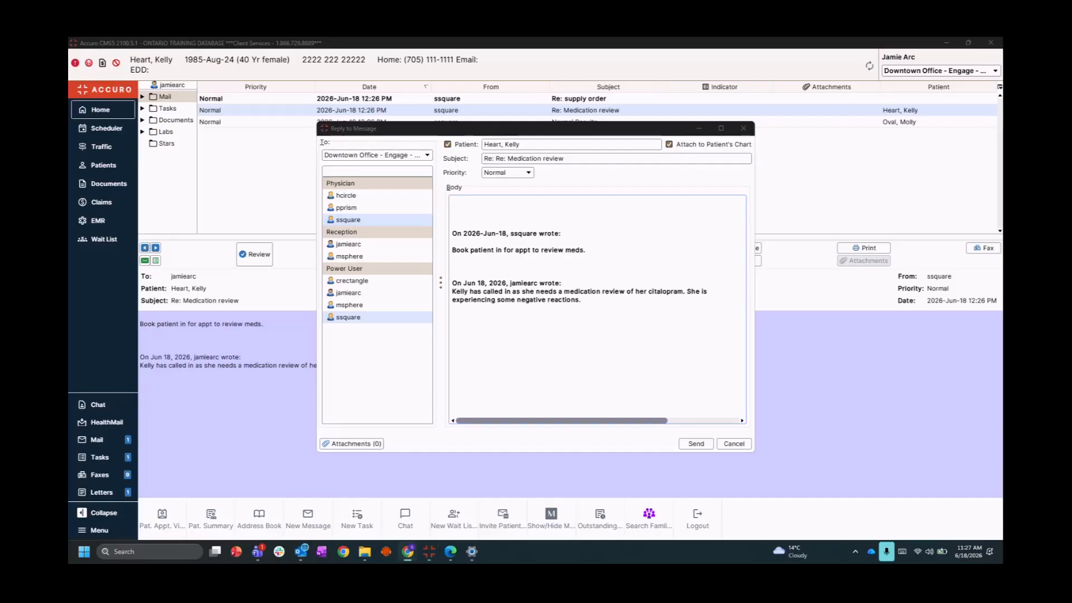
Paste the question about fitting her in before her July follow-up into the reply and send it
{"action": "left_click", "coordinate": [483, 219]}
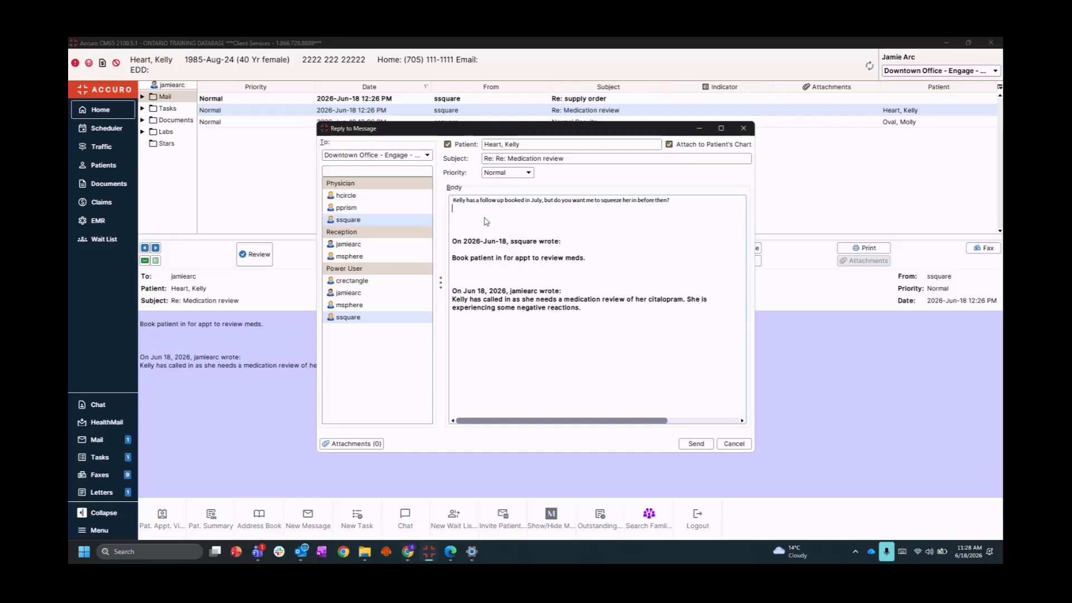
{"action": "type", "text": "Kelly has a follow up booked in July, but do you want me to squeeze her in before then?"}
{"action": "left_click", "coordinate": [692, 444]}
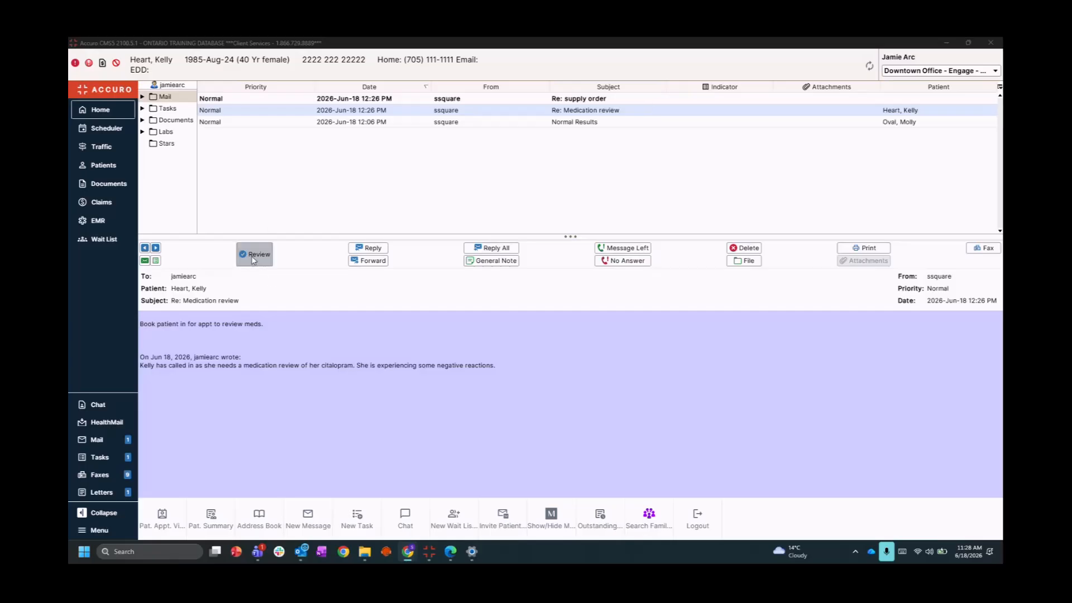
Mark Re: Medication review, Re: supply order, and Normal Results as reviewed one after another
{"action": "left_click", "coordinate": [253, 258]}
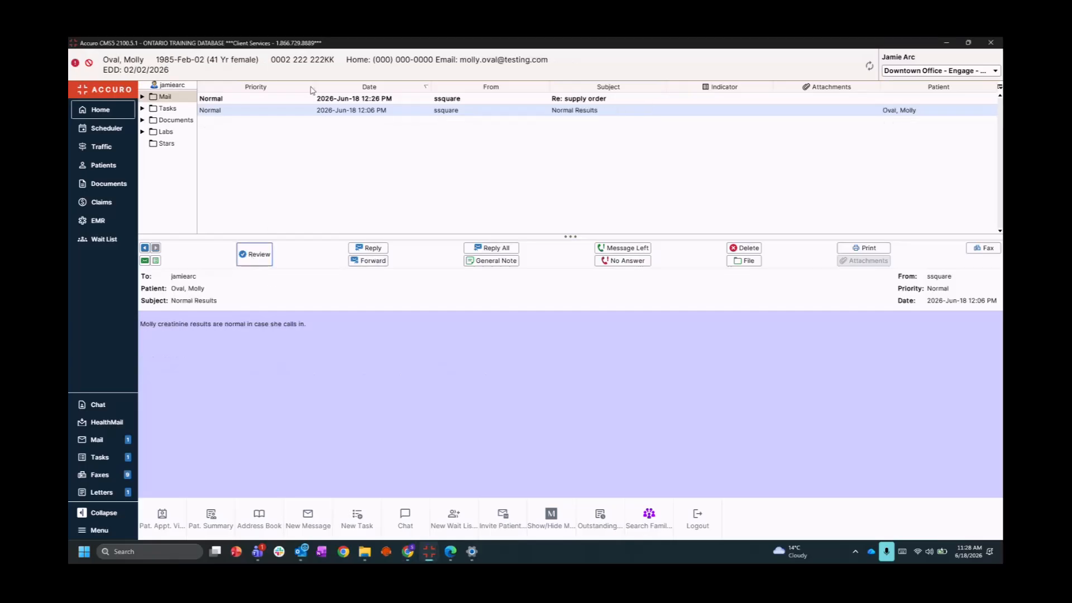
{"action": "left_click", "coordinate": [389, 100]}
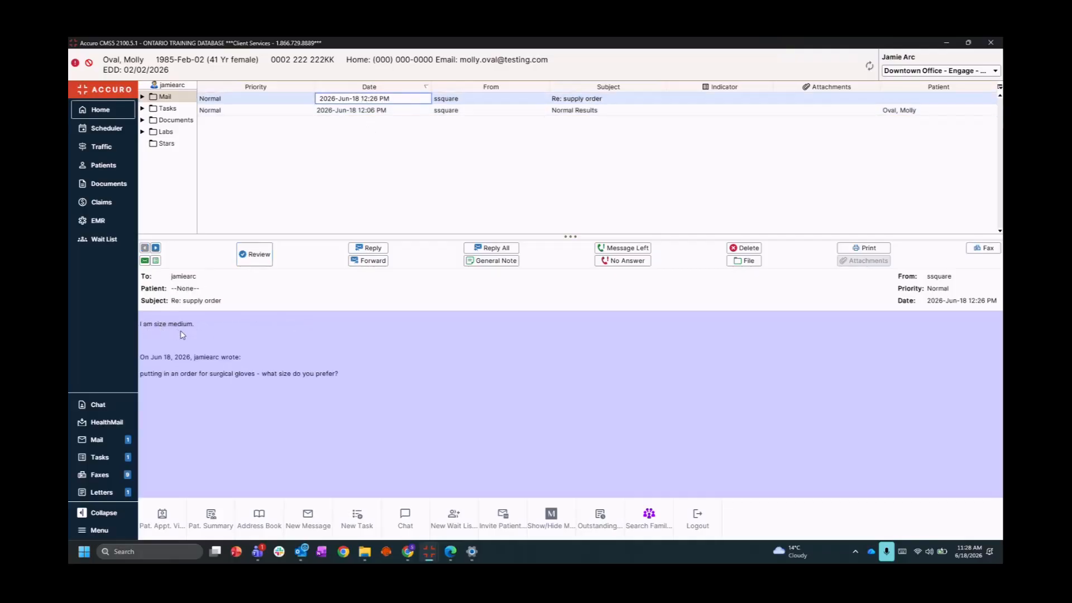
{"action": "left_click", "coordinate": [257, 256]}
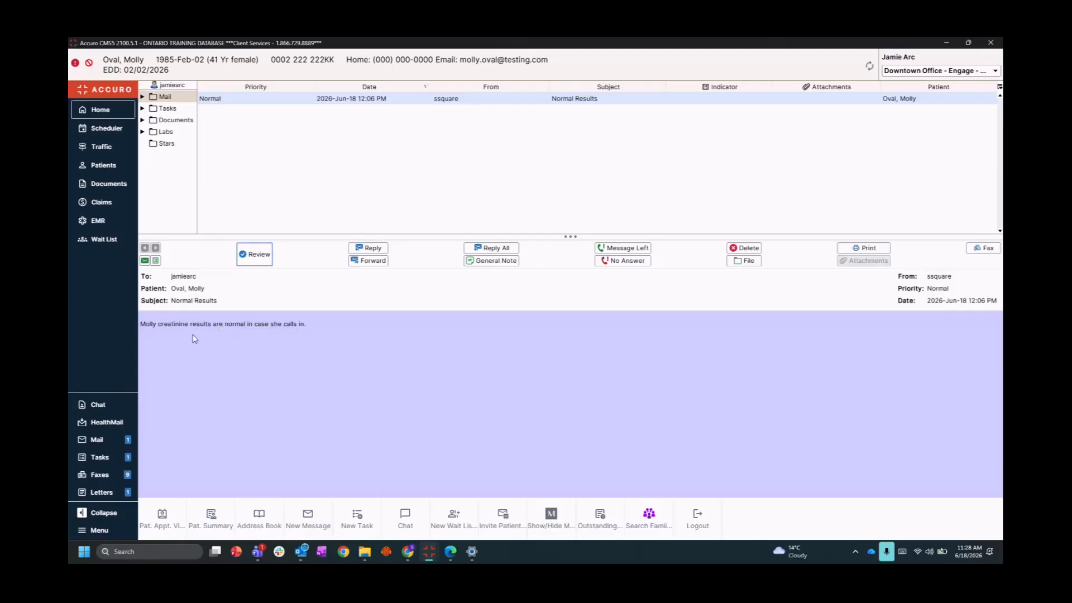
{"action": "left_click", "coordinate": [255, 256]}
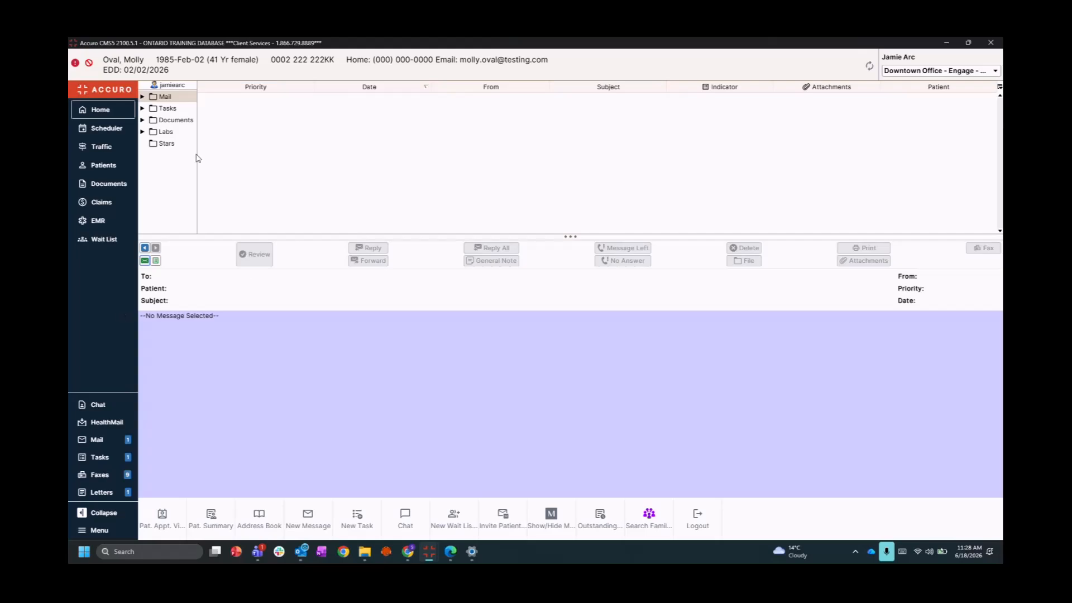
Browse the Inbox, Reviewed and Sent mail folders, then open the 'Re: supply order' message
{"action": "left_click", "coordinate": [142, 98]}
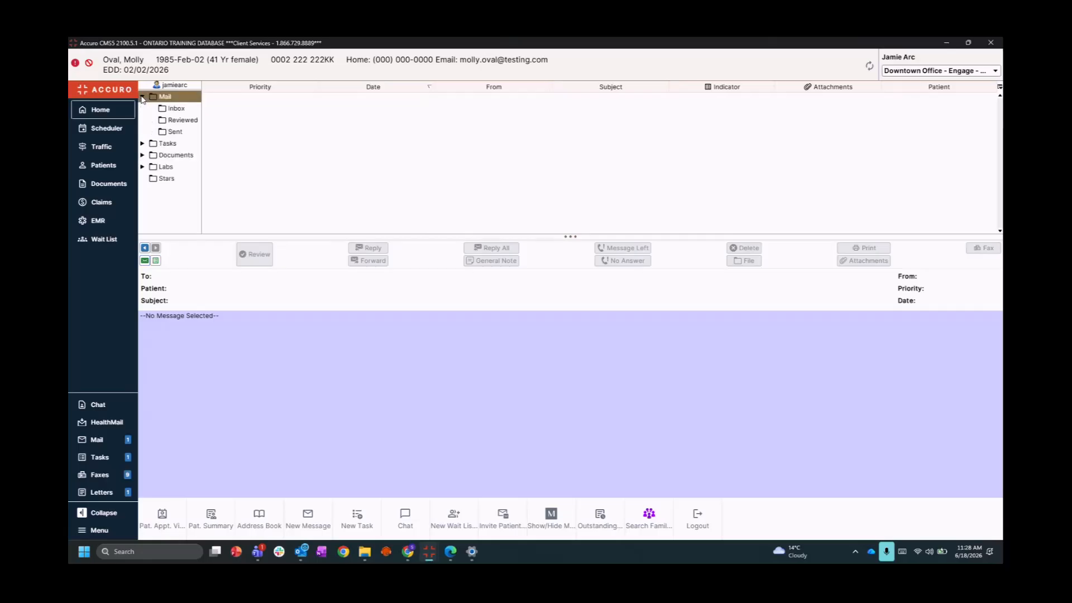
{"action": "left_click", "coordinate": [179, 111]}
{"action": "left_click", "coordinate": [178, 120]}
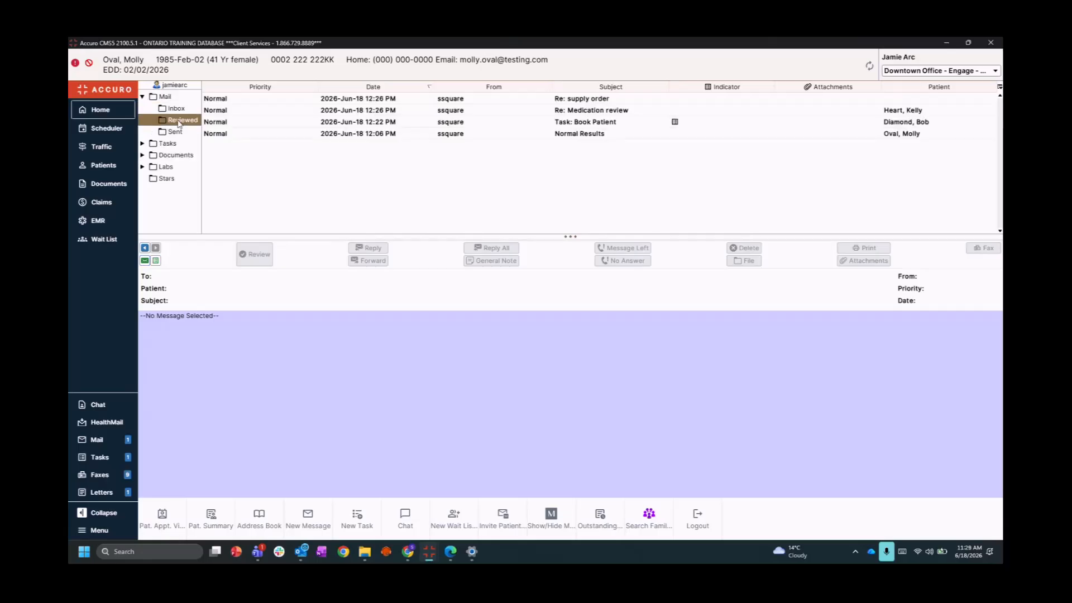
{"action": "left_click", "coordinate": [175, 134]}
{"action": "left_click", "coordinate": [183, 120]}
{"action": "left_click", "coordinate": [335, 101]}
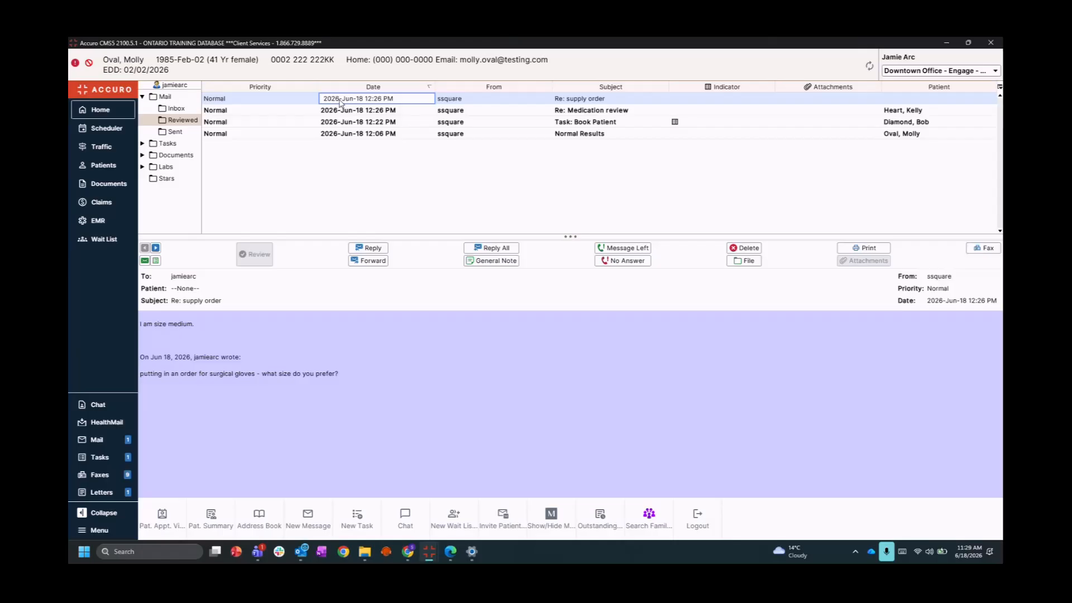
Create a new 'Tracking' message folder, file the supply order reply into it, and show it under Mail
{"action": "left_click", "coordinate": [740, 262]}
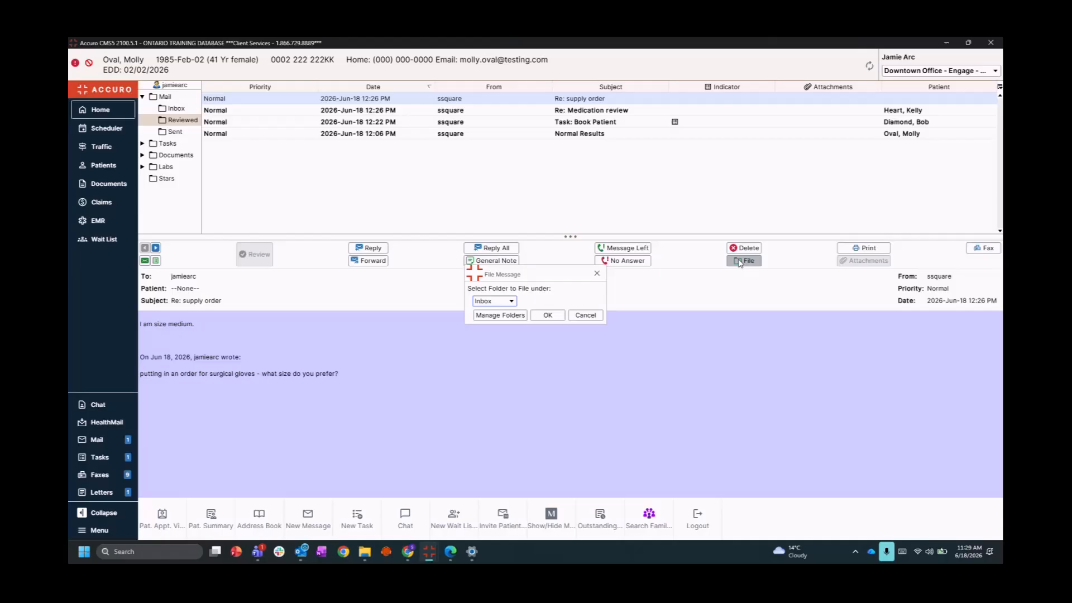
{"action": "left_click", "coordinate": [500, 316]}
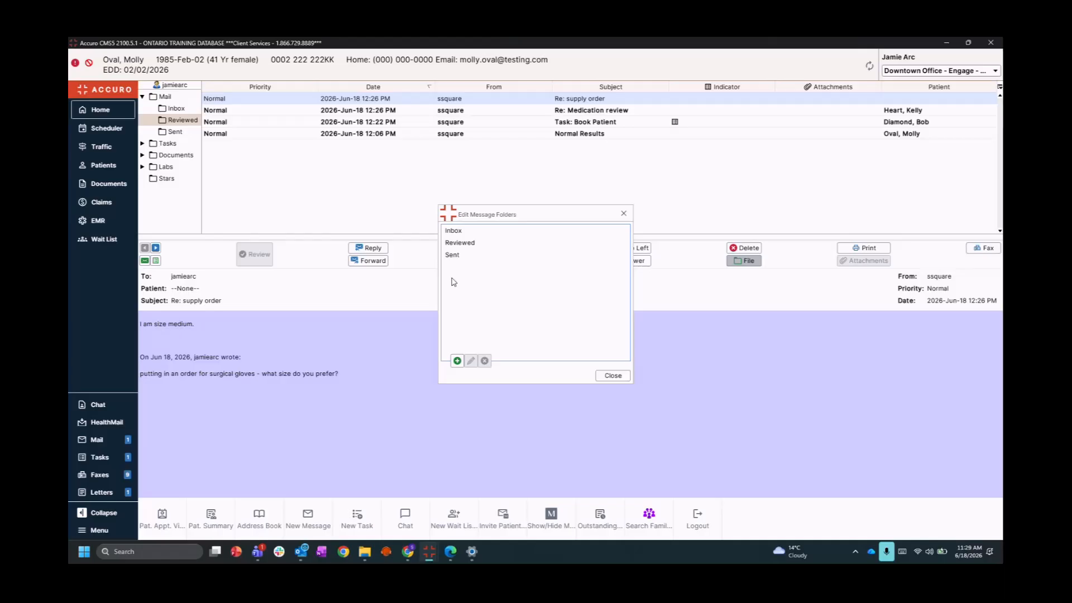
{"action": "left_click", "coordinate": [457, 362]}
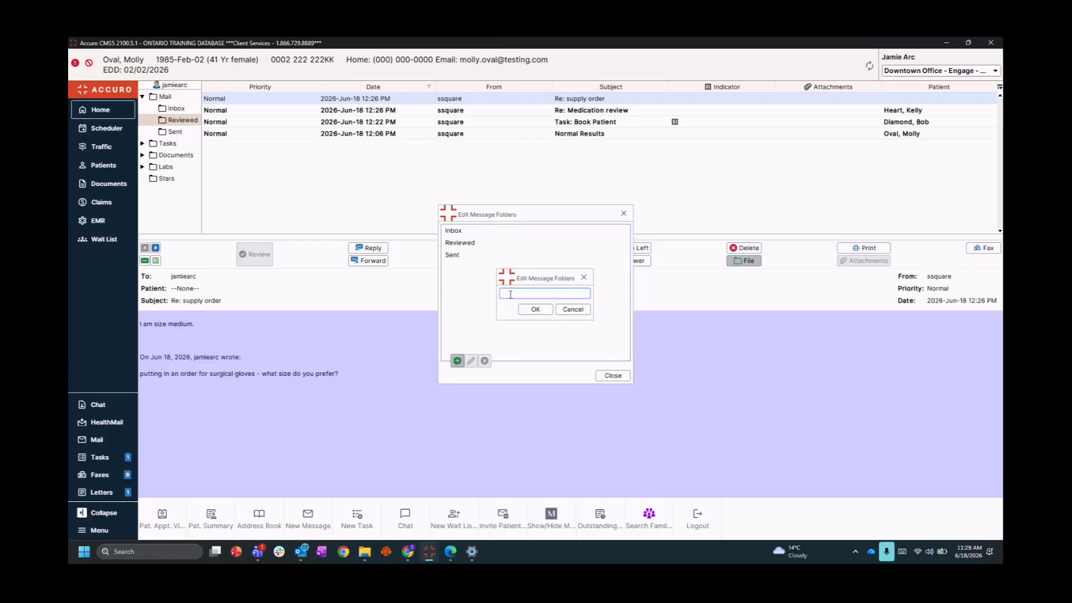
{"action": "type", "text": "Follow Up"}
{"action": "key", "text": "ctrl+a"}
{"action": "type", "text": "Tracking"}
{"action": "left_click", "coordinate": [535, 309]}
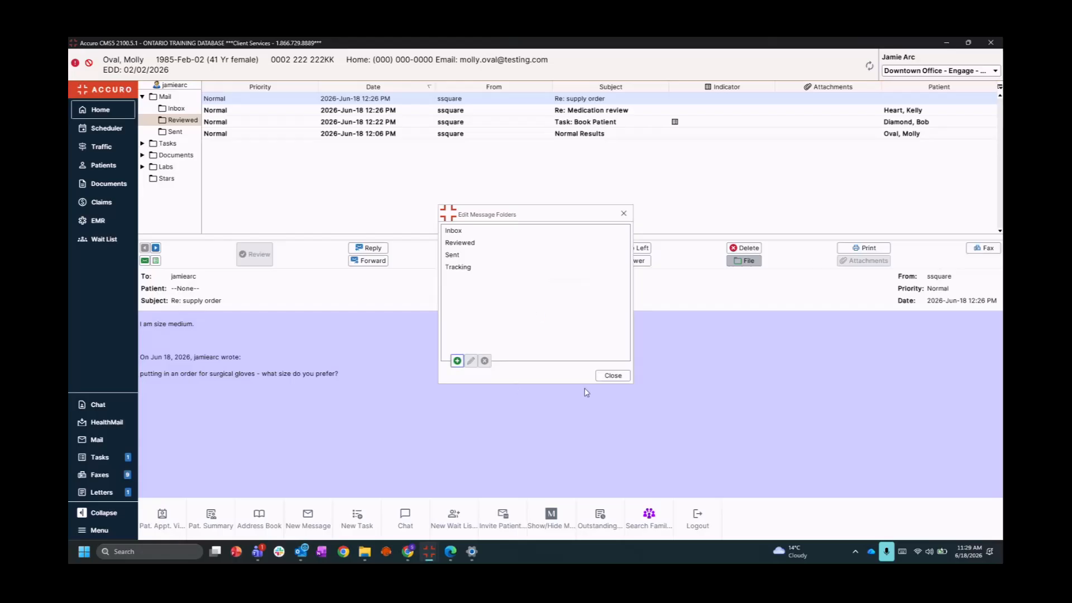
{"action": "left_click", "coordinate": [613, 375]}
{"action": "left_click", "coordinate": [547, 315]}
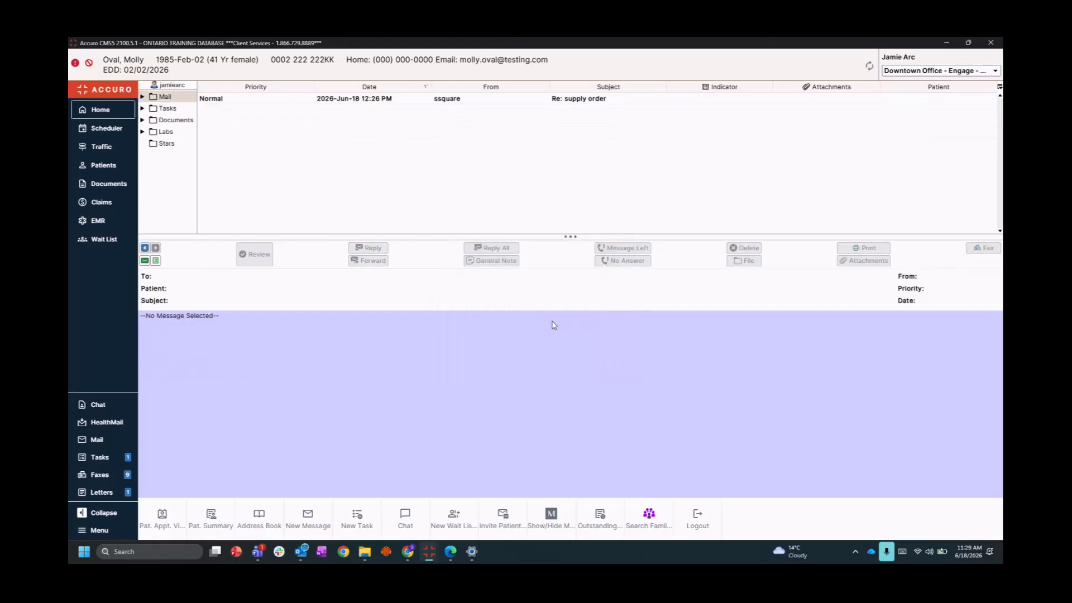
{"action": "left_click", "coordinate": [143, 97]}
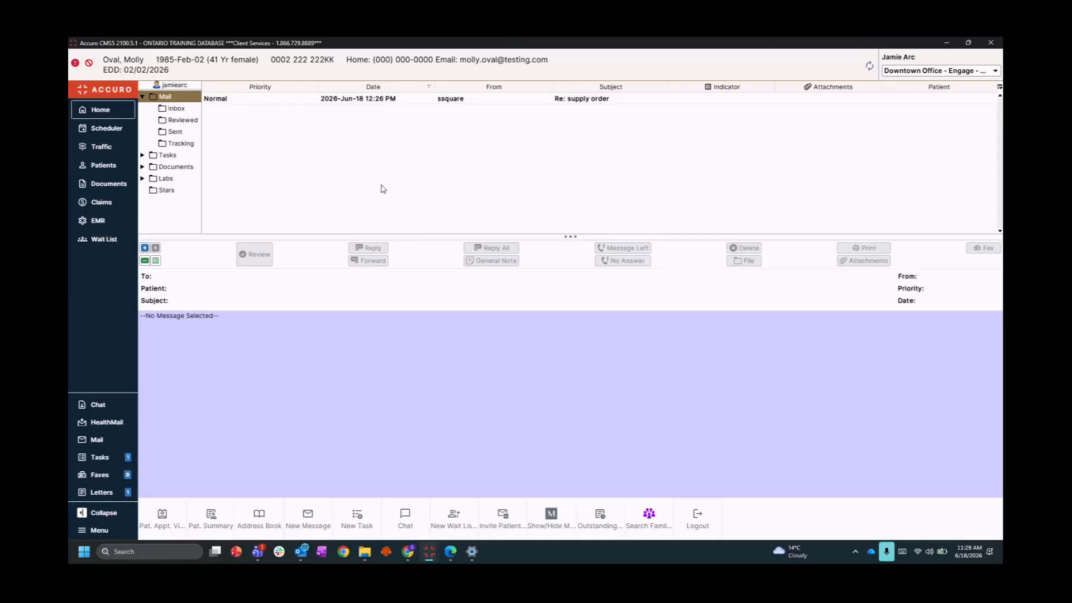
{"action": "key", "text": "F7"}
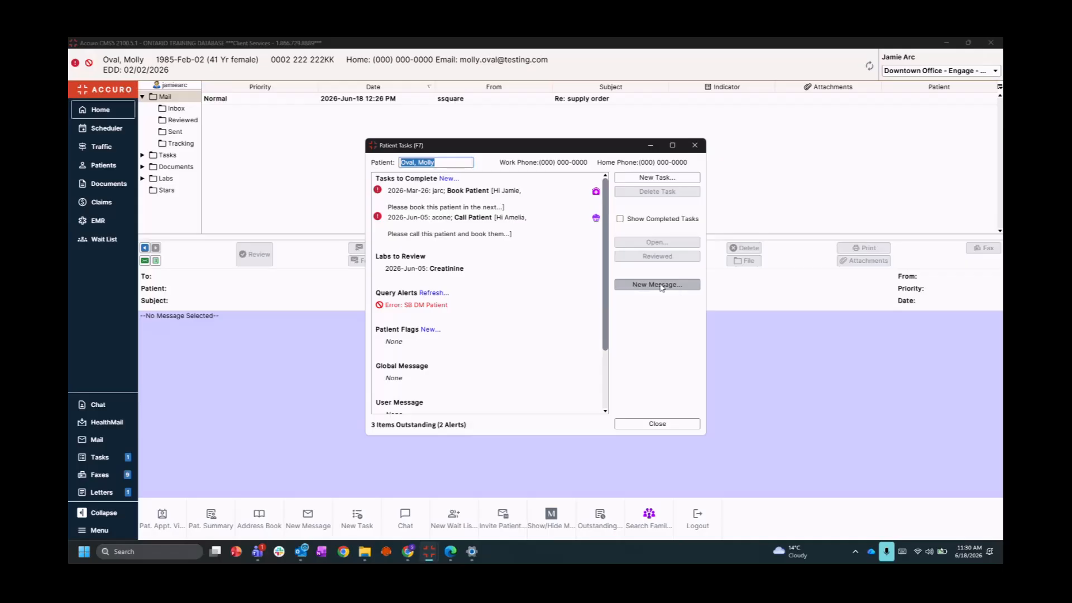
Review the Book Patient and Call Patient tasks and Creatinine lab, then close Patient Tasks
{"action": "left_click", "coordinate": [695, 146]}
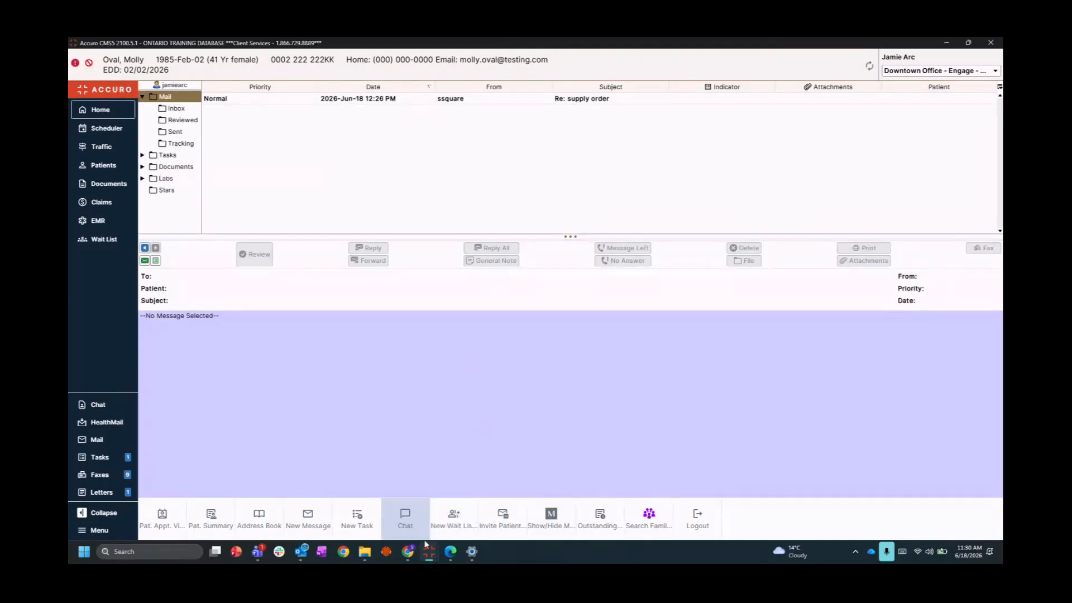
In the other provider's session, send the patient's Creatinine lab result from Labs to the patient
{"action": "mouse_move", "coordinate": [427, 549]}
{"action": "left_click", "coordinate": [480, 483]}
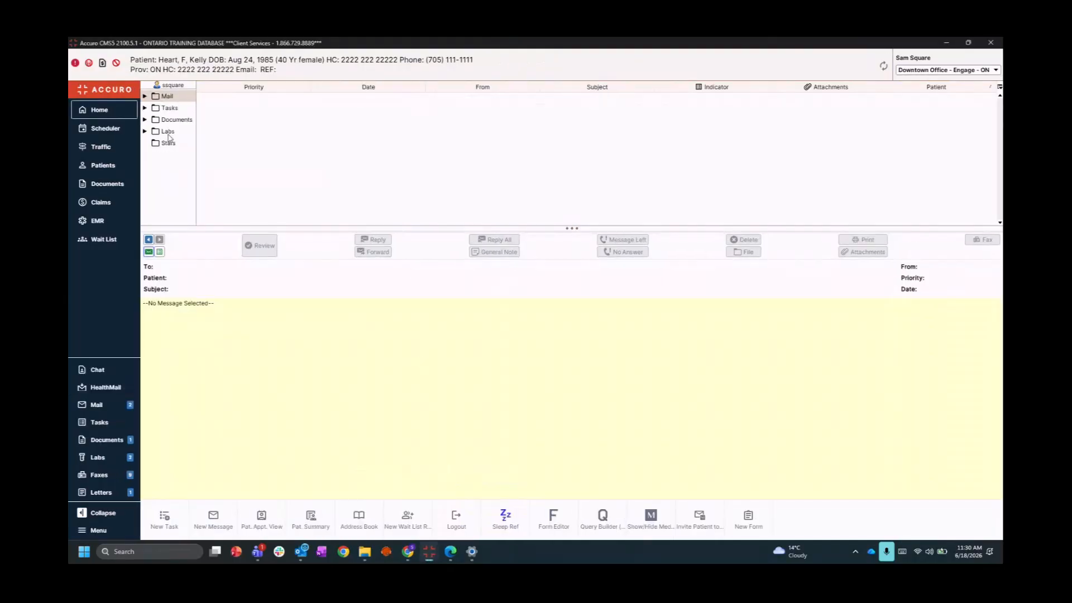
{"action": "left_click", "coordinate": [168, 132]}
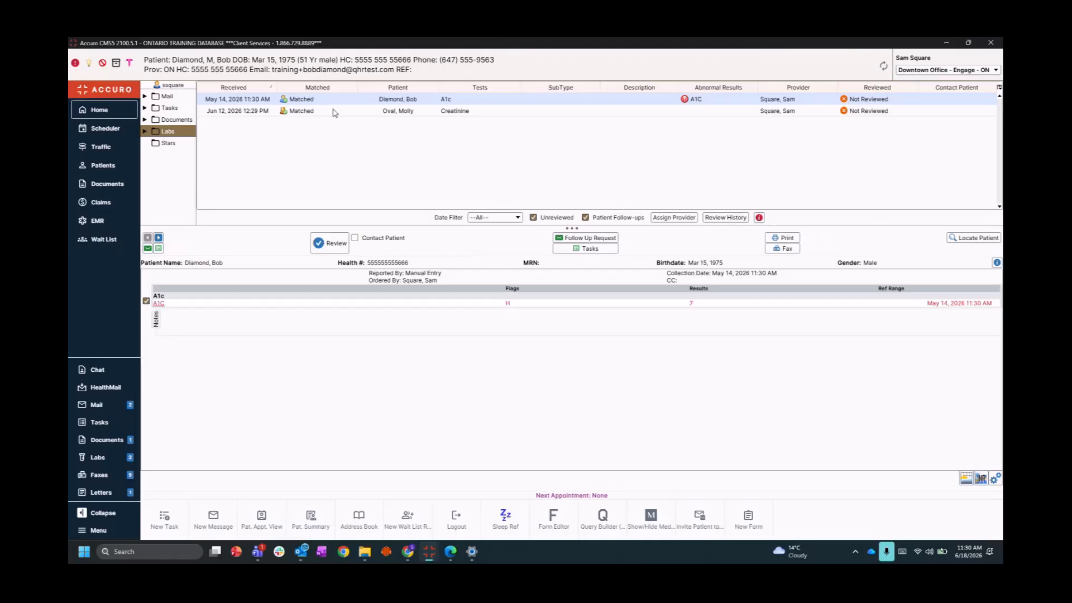
{"action": "left_click", "coordinate": [385, 111]}
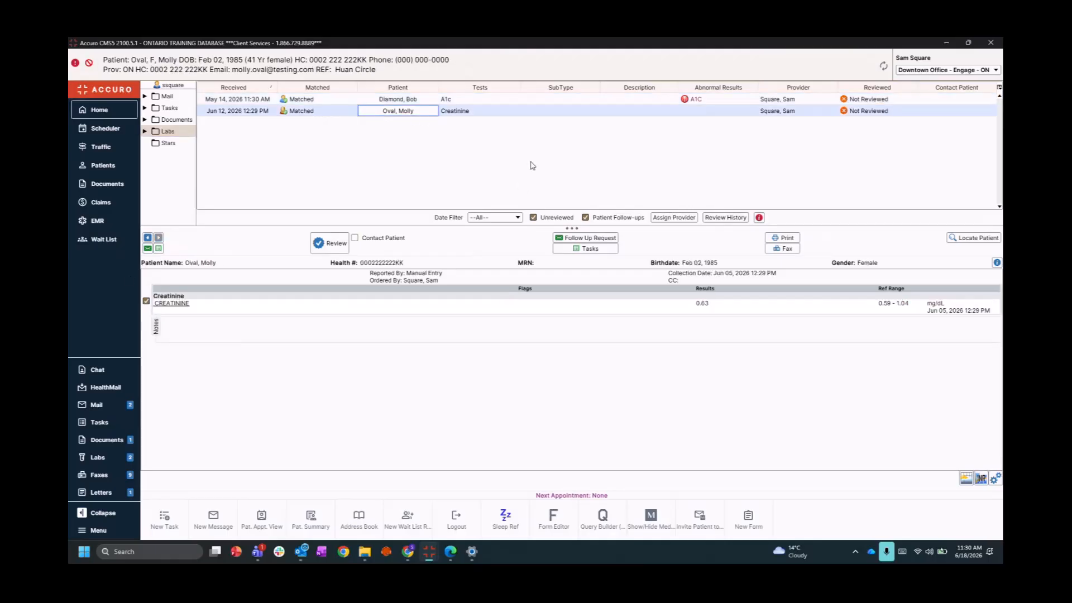
{"action": "right_click", "coordinate": [350, 113]}
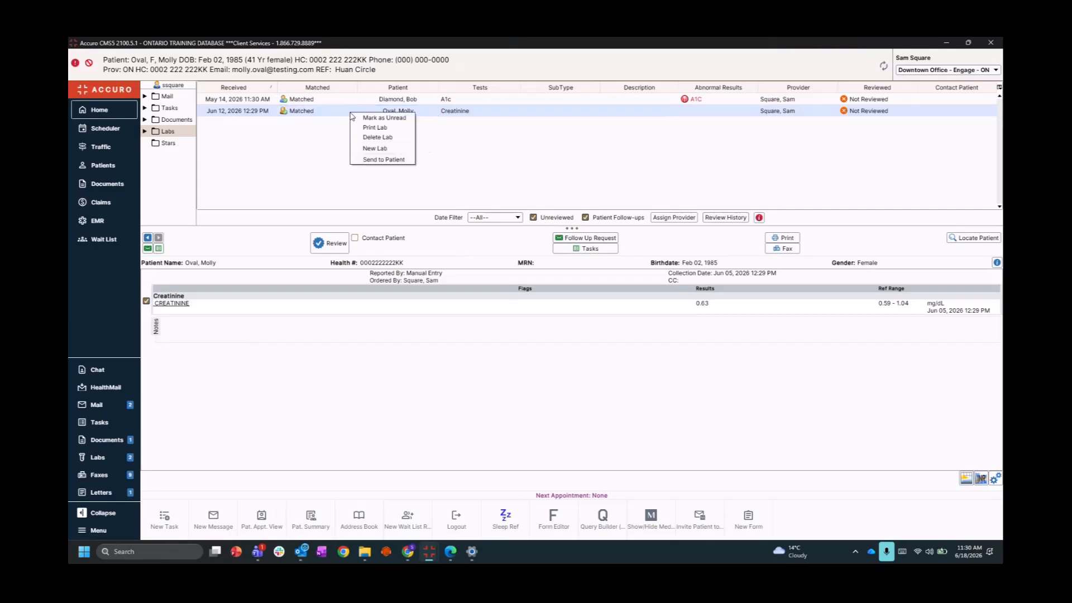
{"action": "left_click", "coordinate": [390, 160]}
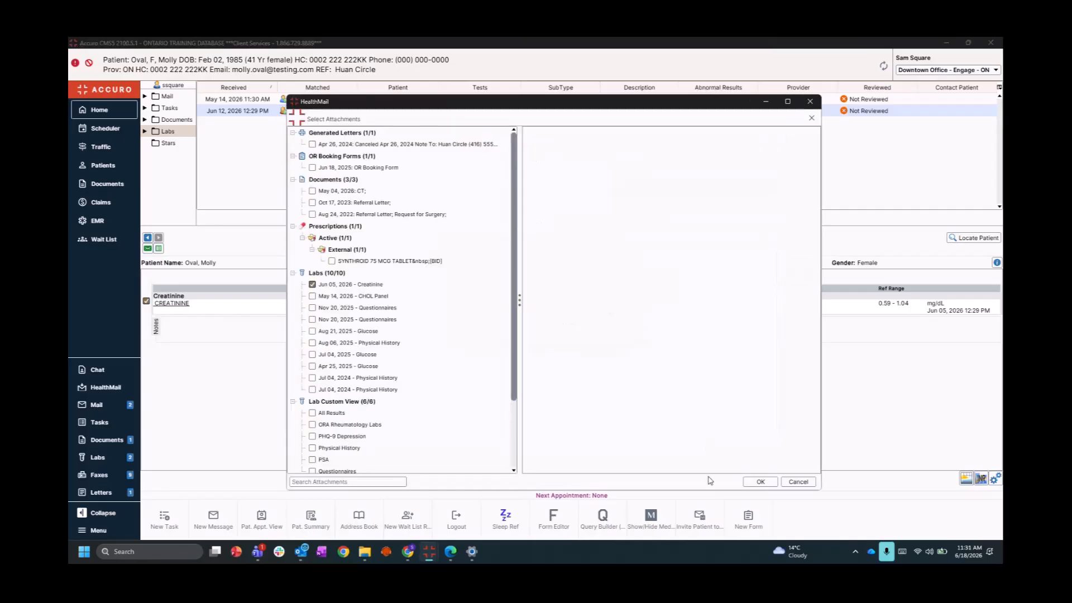
Send a HealthMail titled 'Normal results' with the Creatinine PDF, saying 'results are normal - no need for follow up.'
{"action": "left_click", "coordinate": [750, 482]}
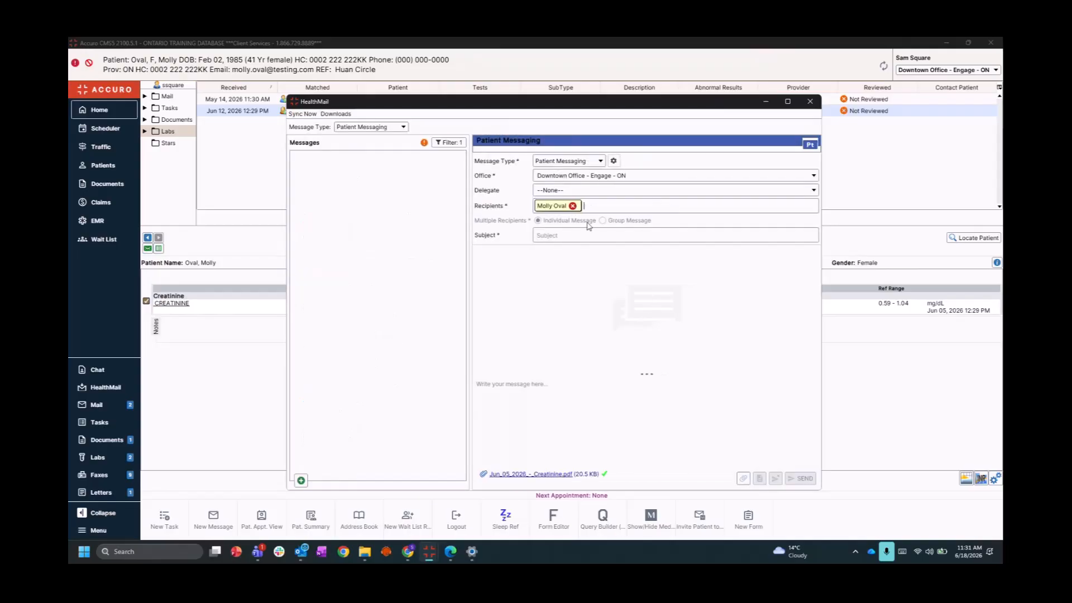
{"action": "left_click", "coordinate": [551, 235]}
{"action": "type", "text": "Normal "}
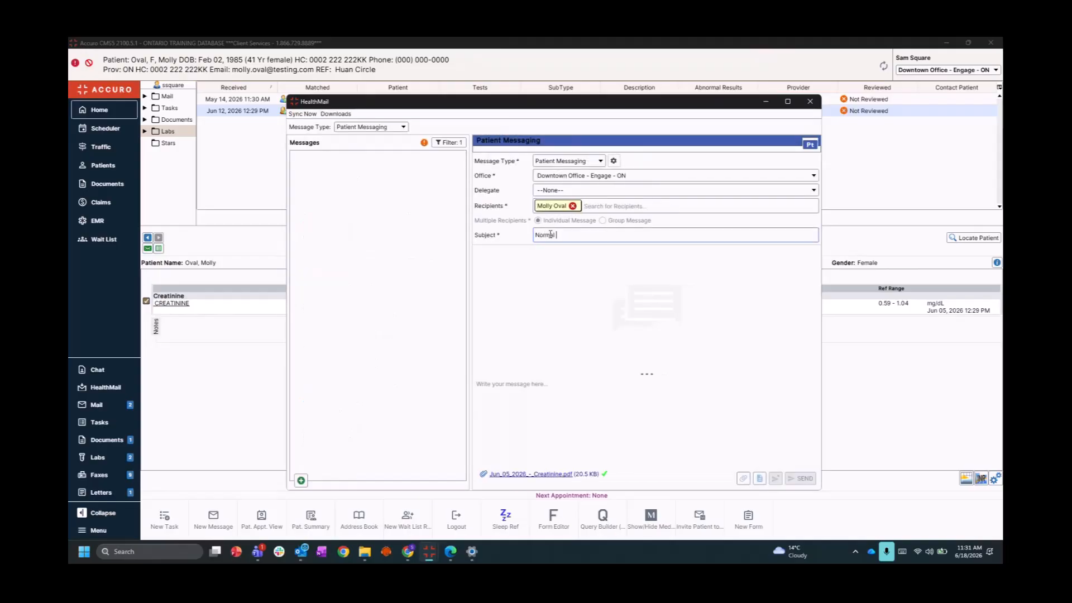
{"action": "type", "text": "results"}
{"action": "left_click", "coordinate": [527, 394]}
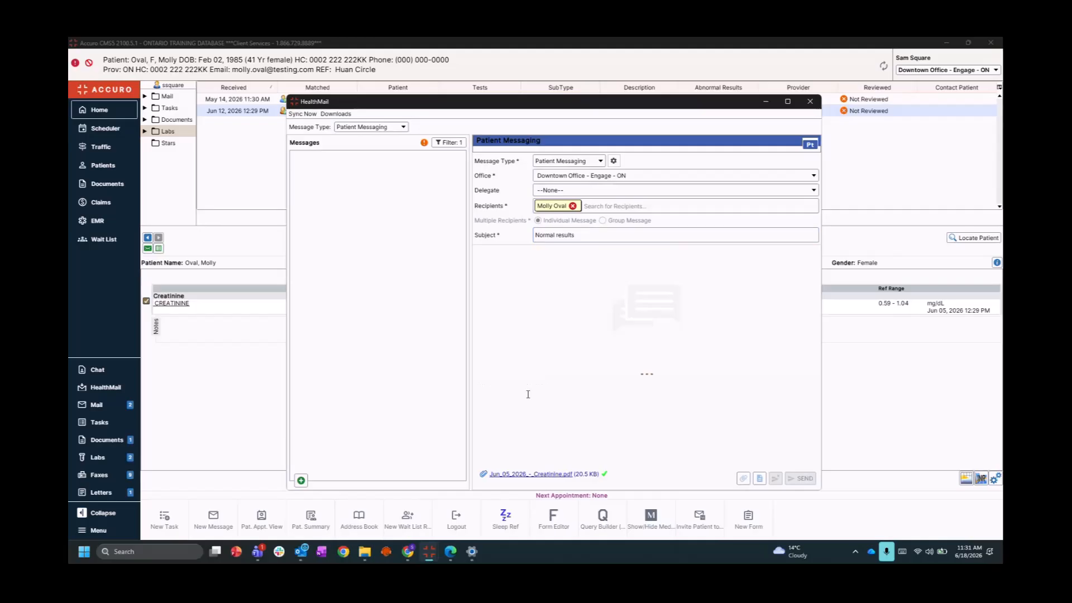
{"action": "type", "text": "Rsu"}
{"action": "key", "text": "BackSpace"}
{"action": "key", "text": "BackSpace"}
{"action": "key", "text": "BackSpace"}
{"action": "type", "text": "results are normal "}
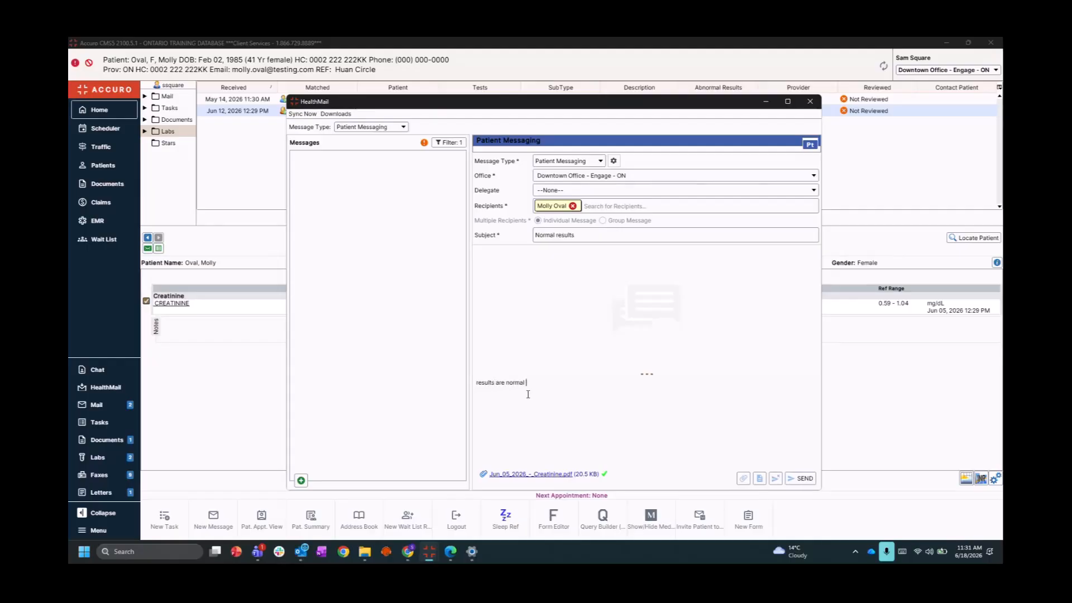
{"action": "type", "text": "- no need for follow up."}
{"action": "left_click", "coordinate": [801, 482]}
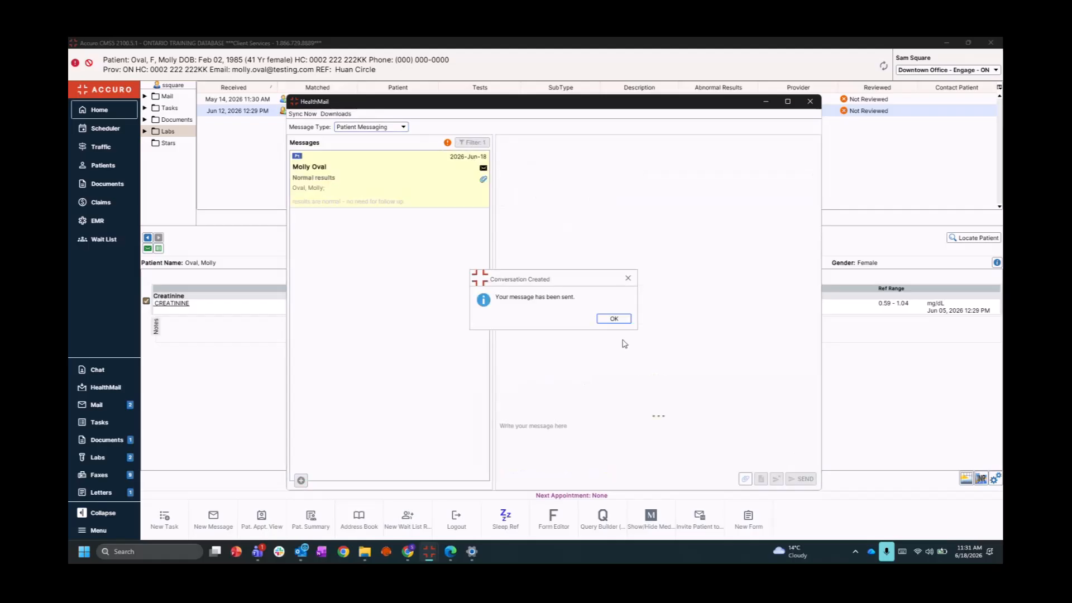
Dismiss the sent confirmation, close HealthMail, and maximize the Accuro Resources browser window
{"action": "left_click", "coordinate": [615, 319]}
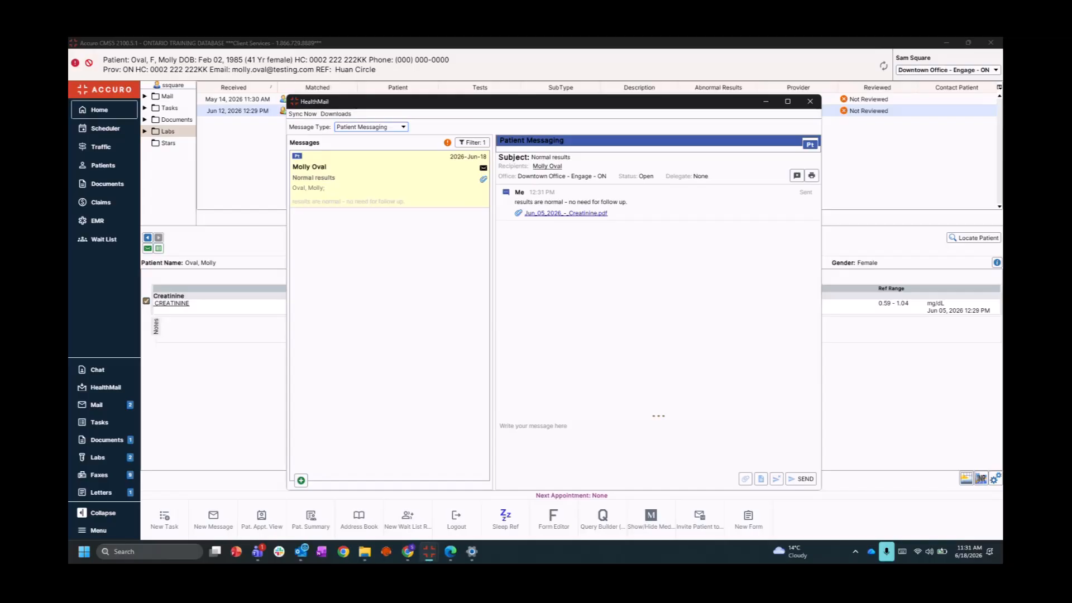
{"action": "left_click", "coordinate": [810, 101]}
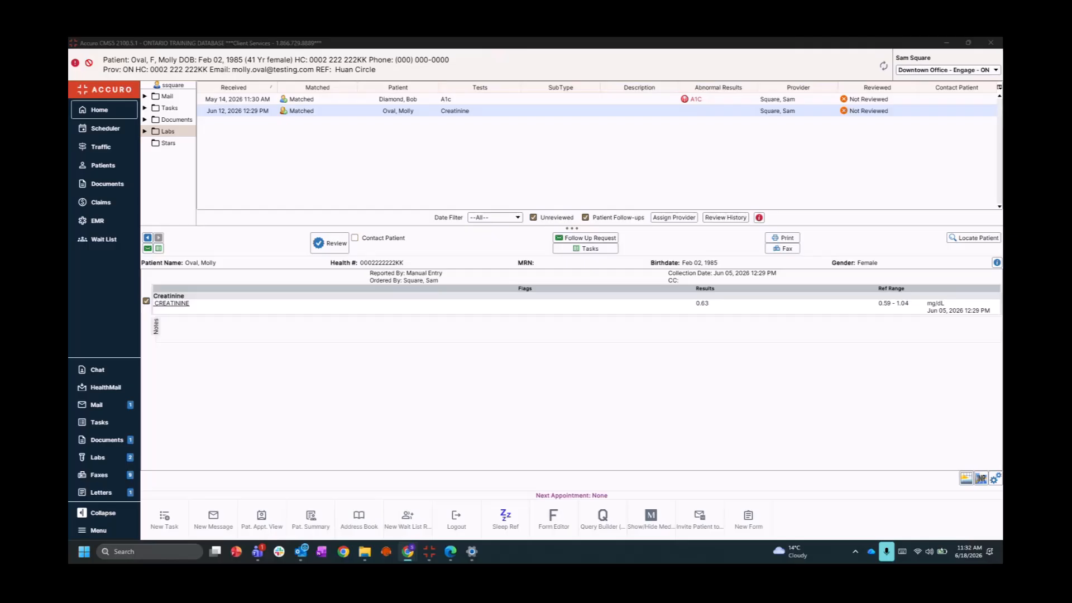
{"action": "left_click_drag", "start_coordinate": [69, 240], "coordinate": [356, 42]}
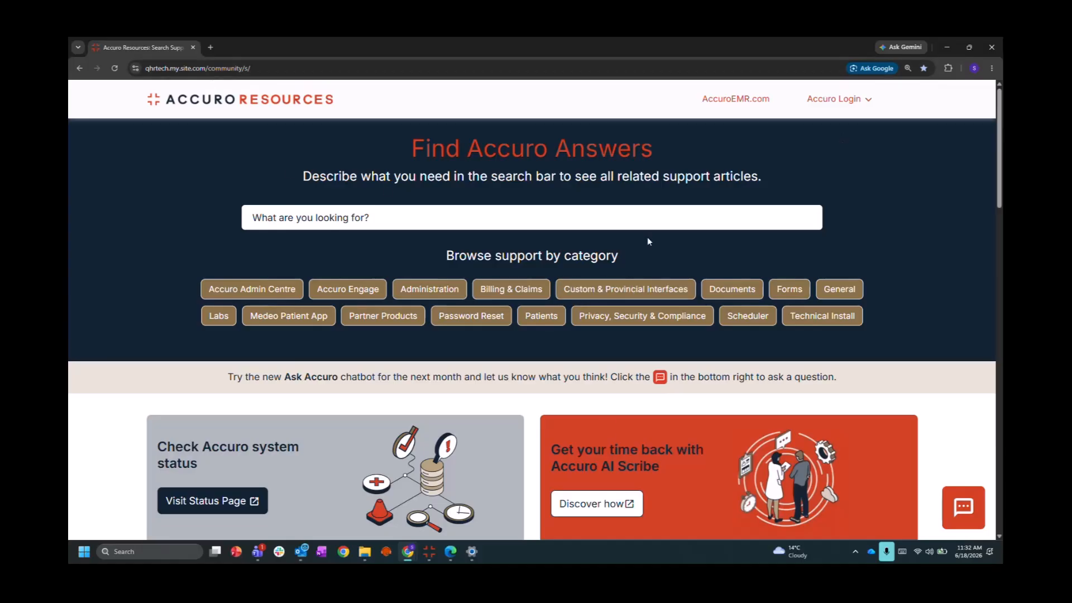
Scroll down the Accuro Resources home page past the common support items to the Mail and Tasks webinar
{"action": "scroll", "coordinate": [640, 394], "scroll_direction": "down", "scroll_amount": 3}
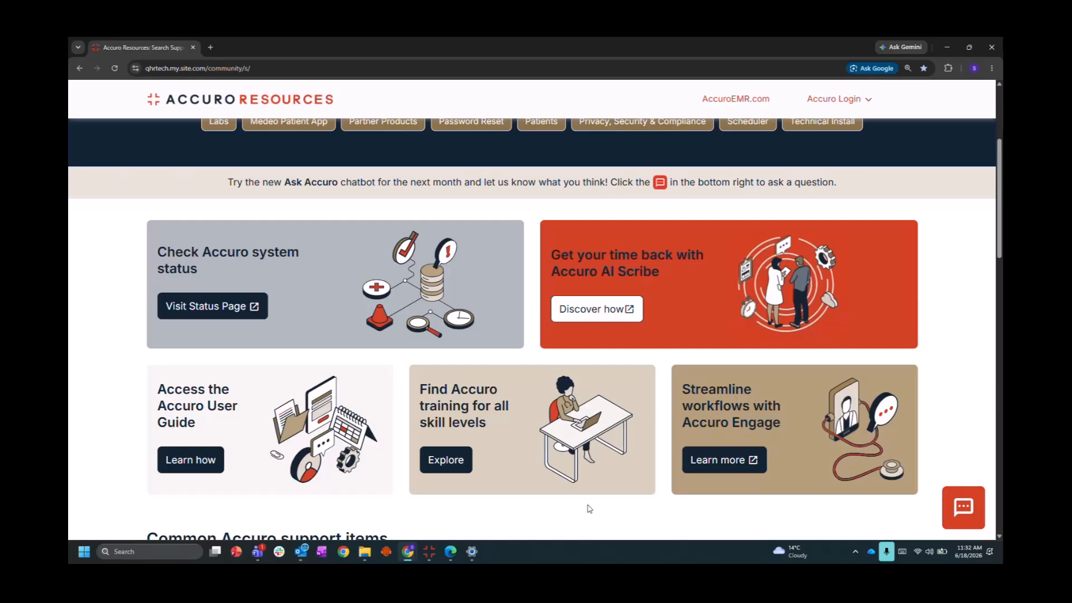
{"action": "scroll", "coordinate": [533, 515], "scroll_direction": "down", "scroll_amount": 1}
{"action": "scroll", "coordinate": [533, 516], "scroll_direction": "down", "scroll_amount": 2}
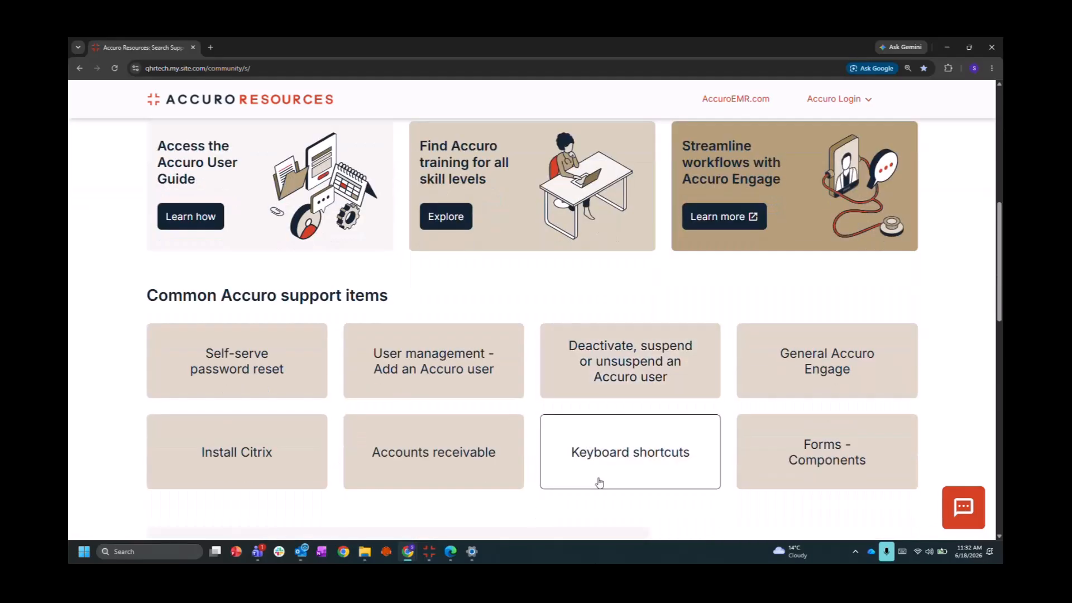
{"action": "scroll", "coordinate": [598, 478], "scroll_direction": "down", "scroll_amount": 3}
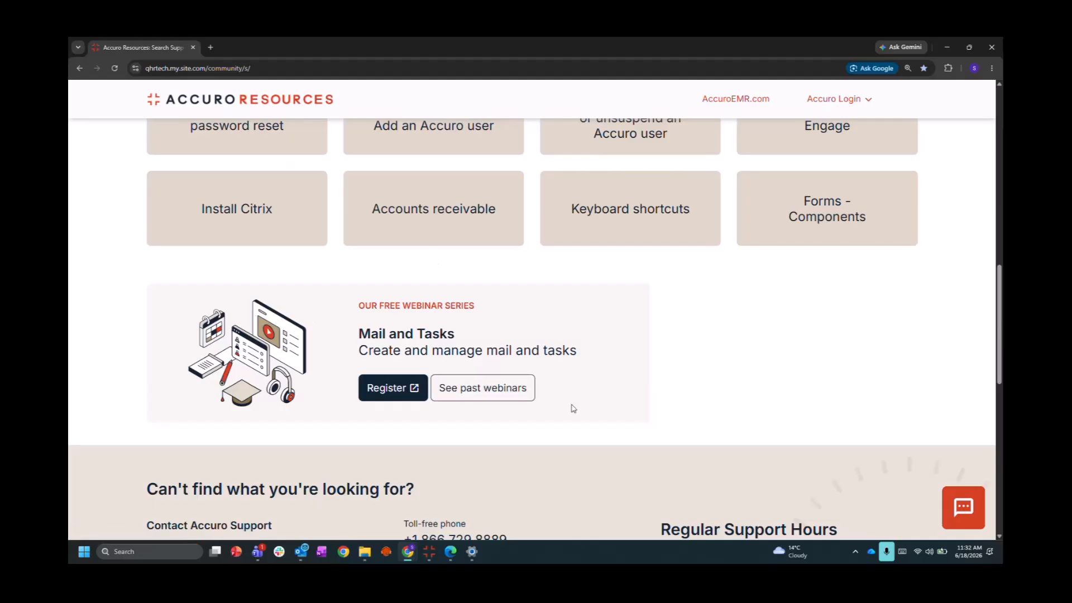